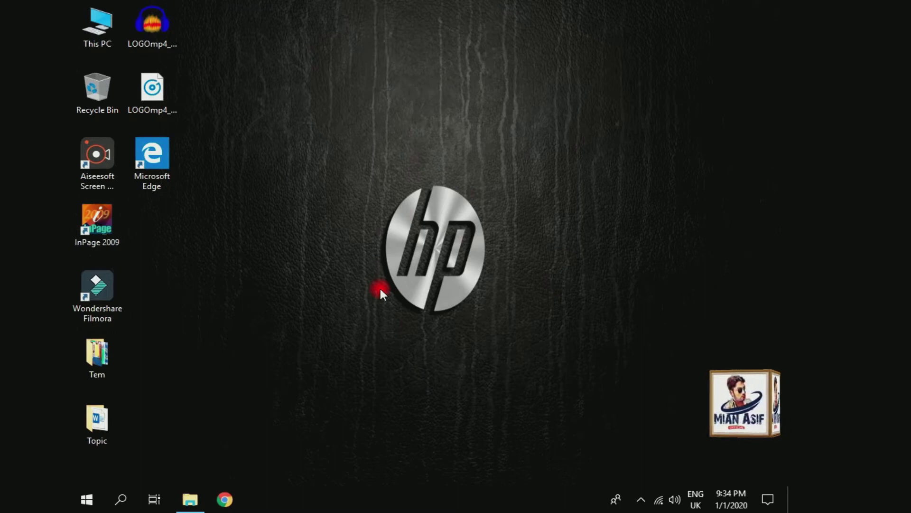
right_click(355, 157)
click(400, 196)
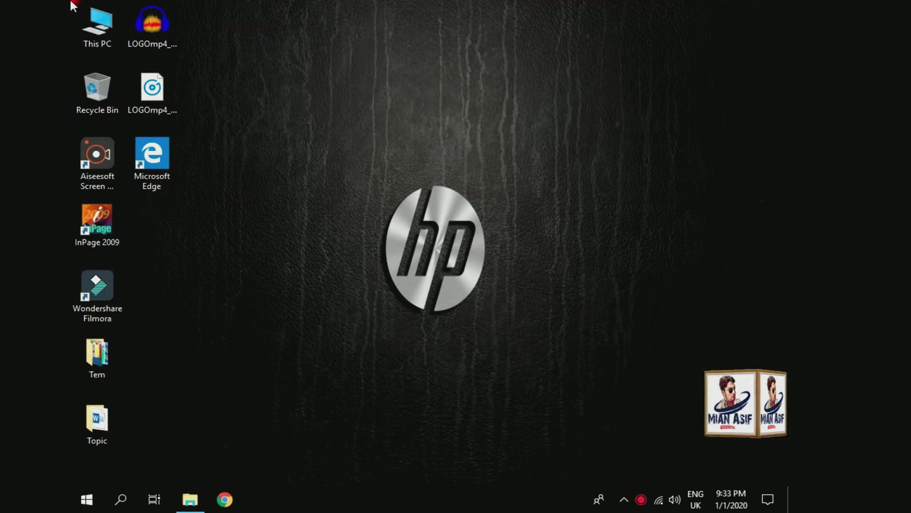
right_click(359, 273)
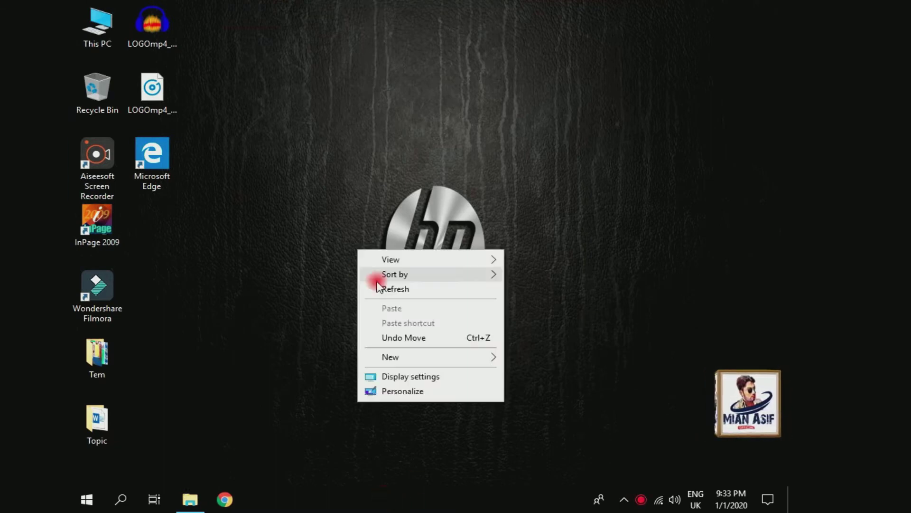
click(379, 286)
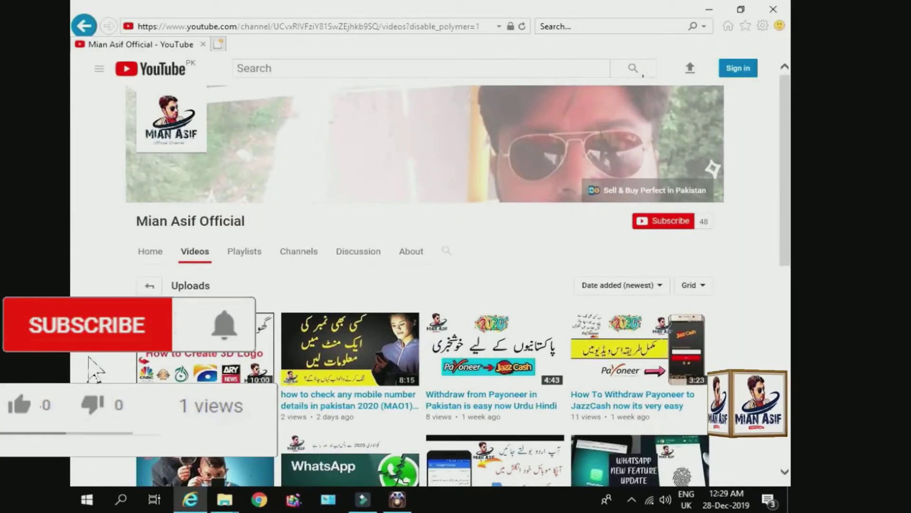
scroll(430, 284, down, 3)
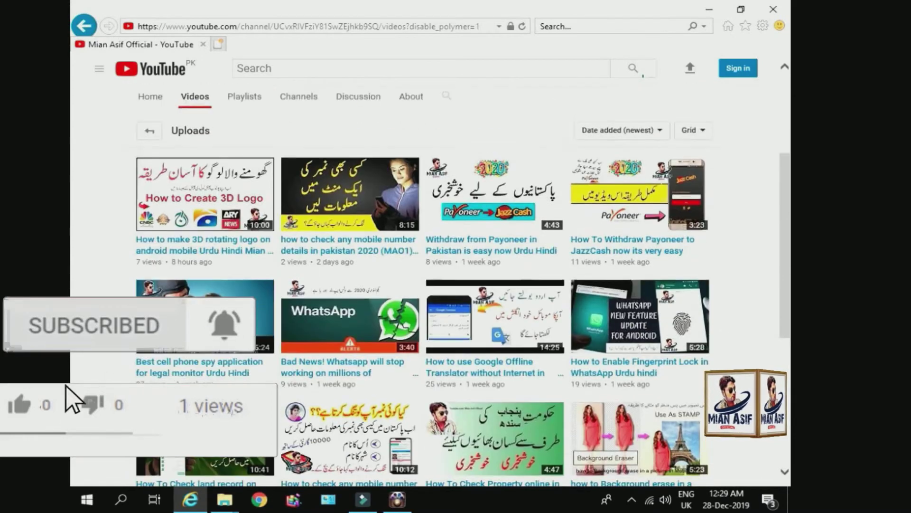
scroll(430, 285, down, 4)
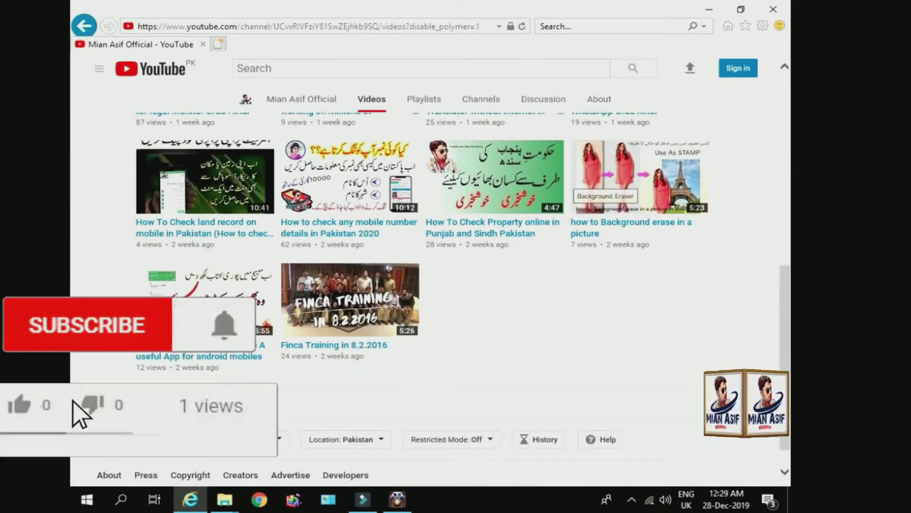
scroll(430, 285, up, 10)
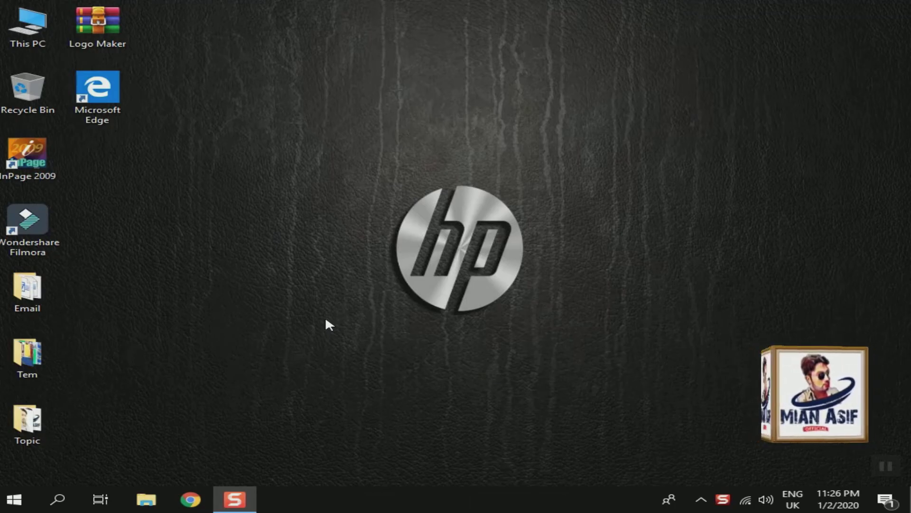
Extract Logo Maker.zip into a Logo Maker folder, then launch setup from its inner subfolder
right_click(101, 15)
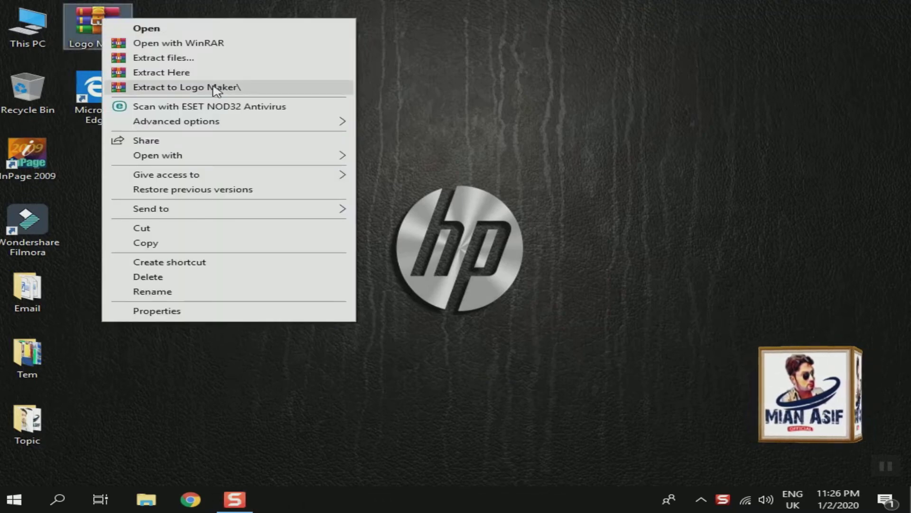
click(214, 88)
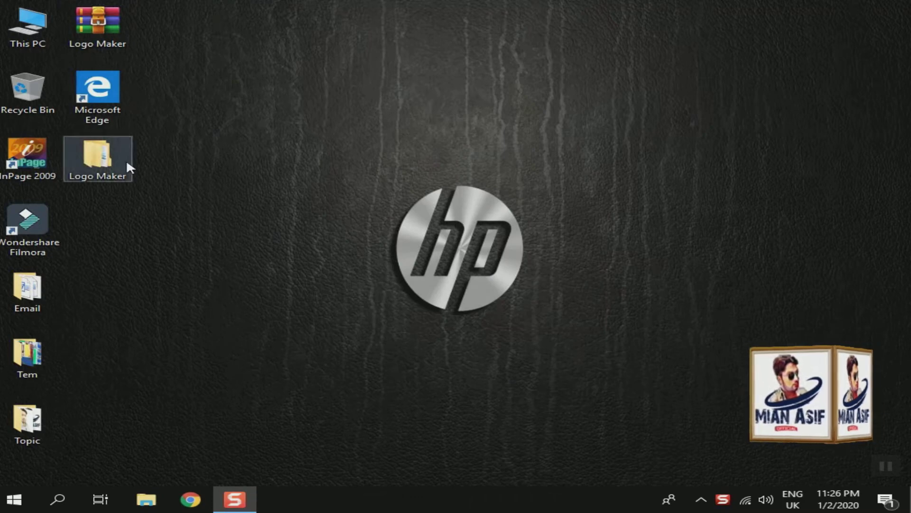
double_click(128, 177)
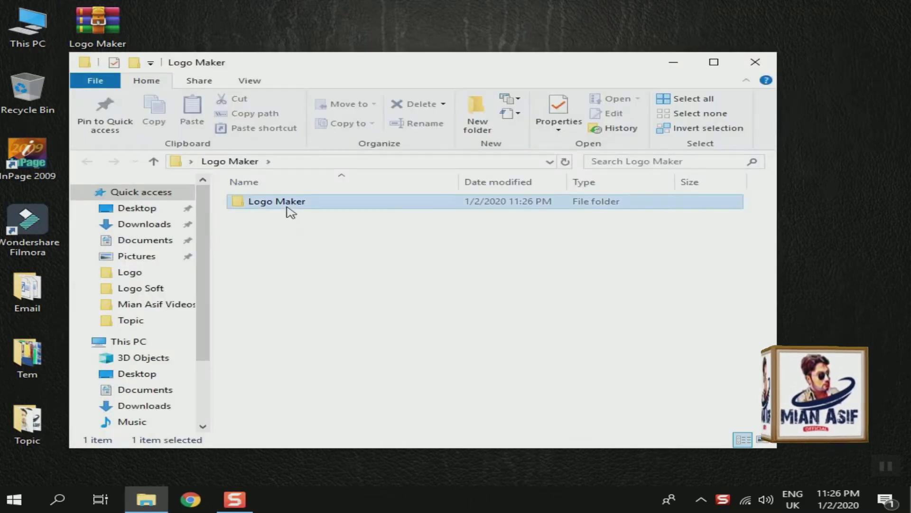
double_click(288, 209)
double_click(261, 243)
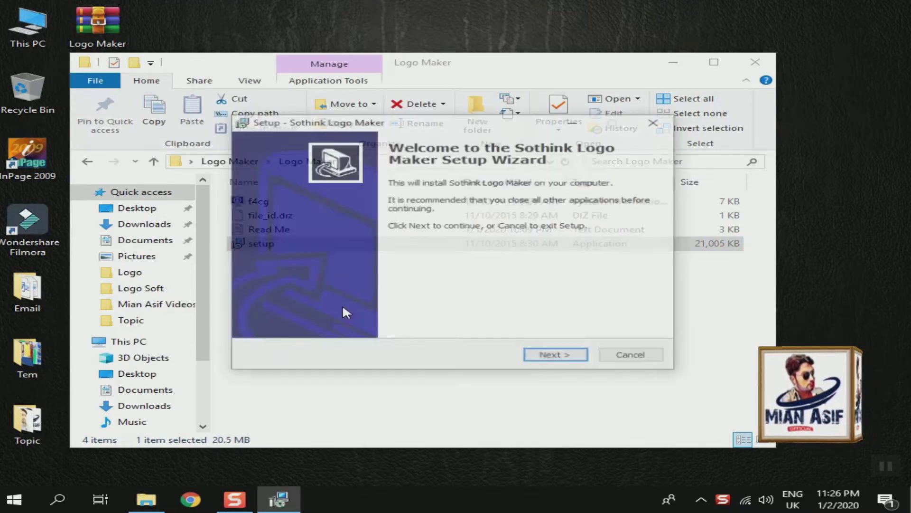
Install Sothink Logo Maker into the existing default folder, ignoring the rename error, then reveal the desktop
click(573, 359)
click(573, 359)
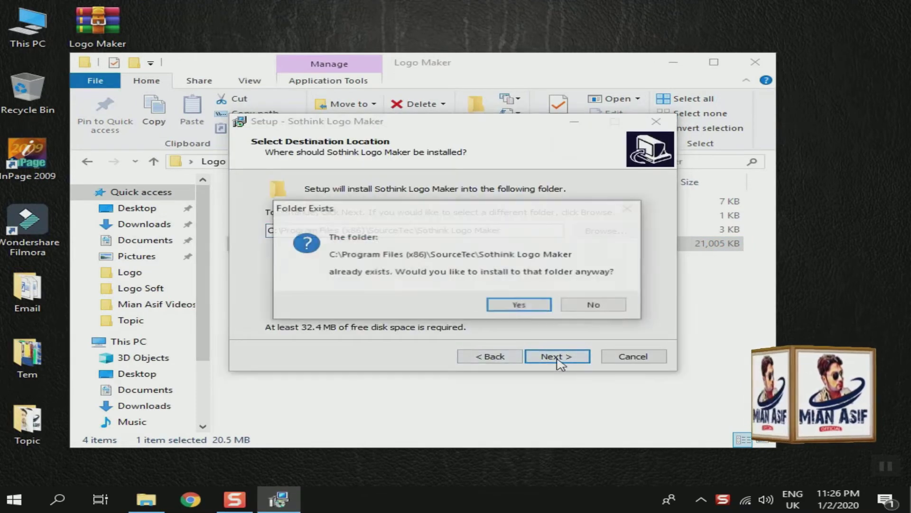
click(542, 308)
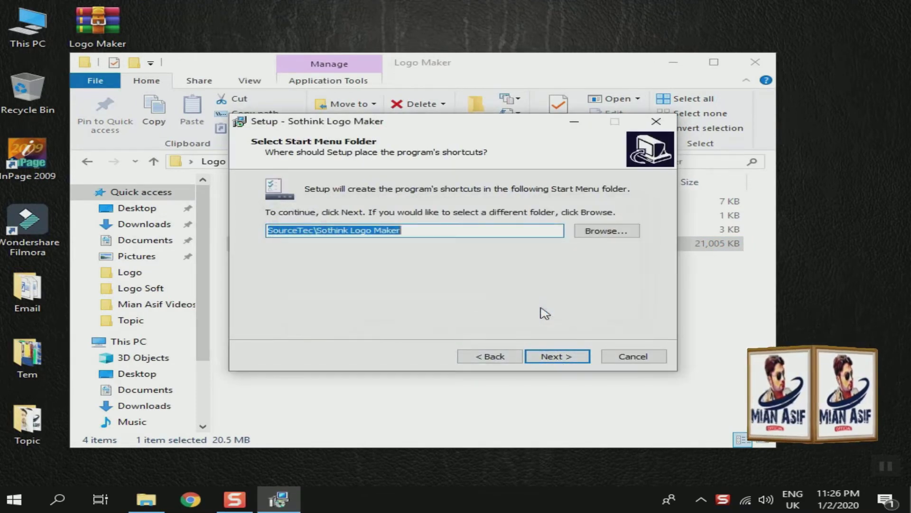
click(568, 357)
click(568, 357)
click(569, 358)
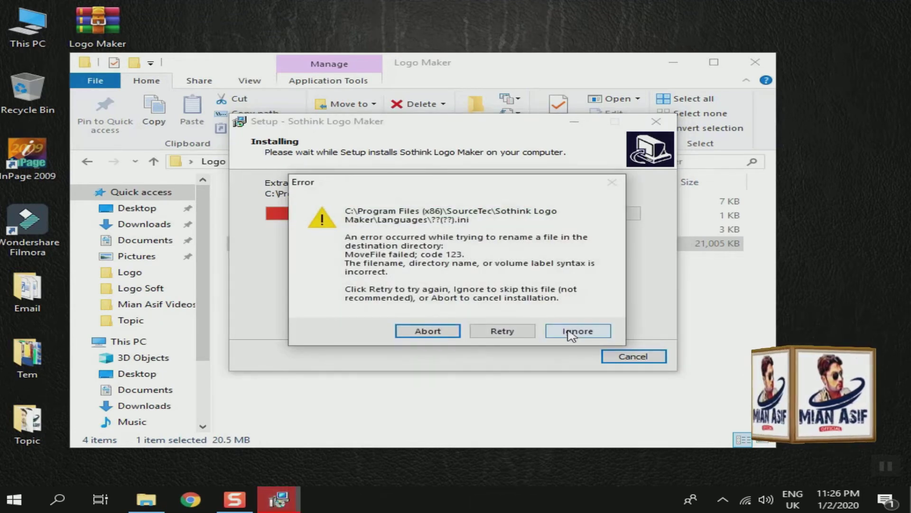
click(571, 331)
click(560, 356)
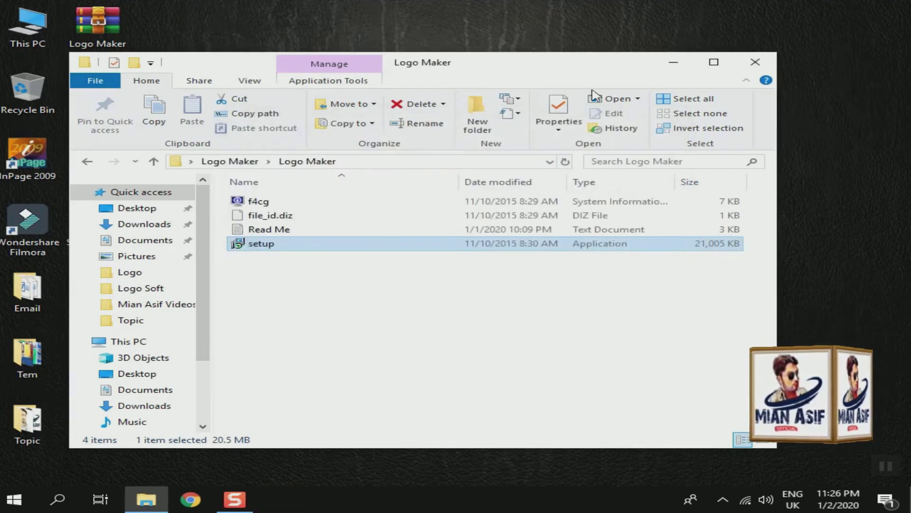
click(678, 63)
Refresh the desktop several times, then launch Sothink Logo Maker from its desktop shortcut
right_click(387, 169)
click(452, 212)
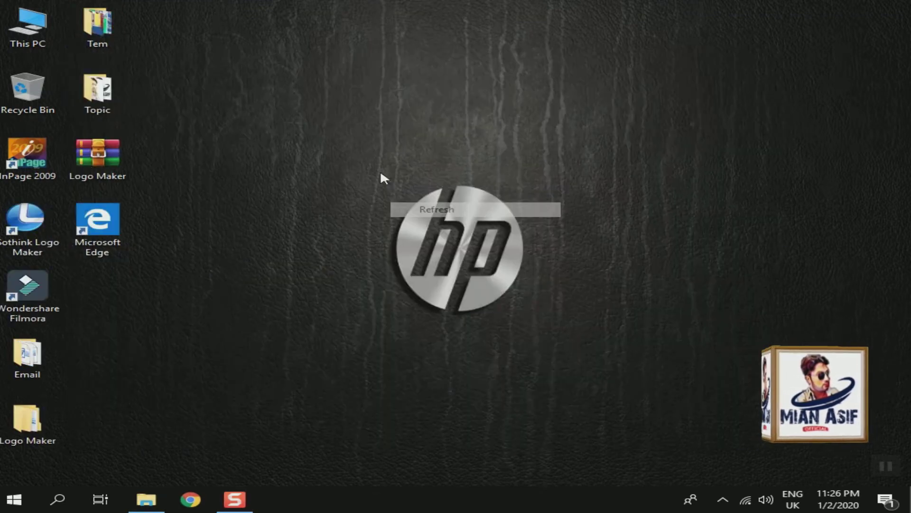
right_click(357, 156)
click(393, 195)
right_click(331, 156)
click(409, 195)
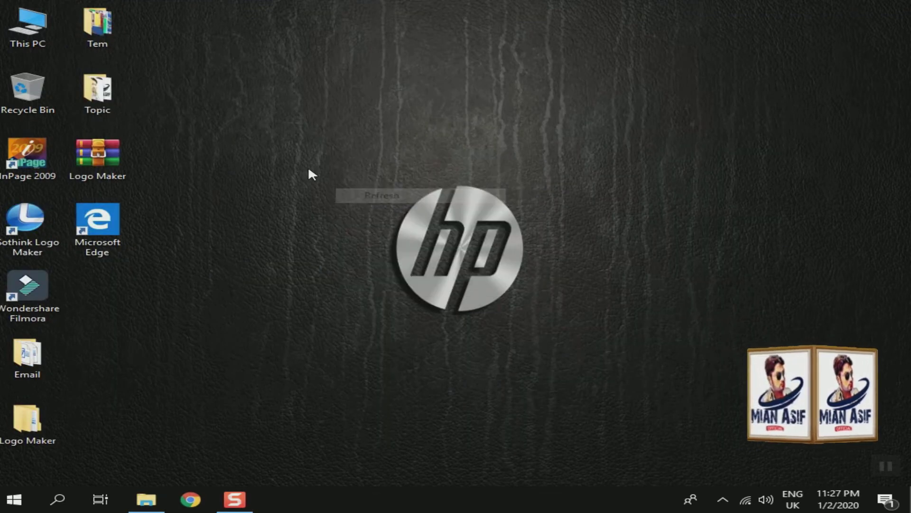
right_click(308, 168)
click(346, 208)
right_click(333, 182)
click(371, 218)
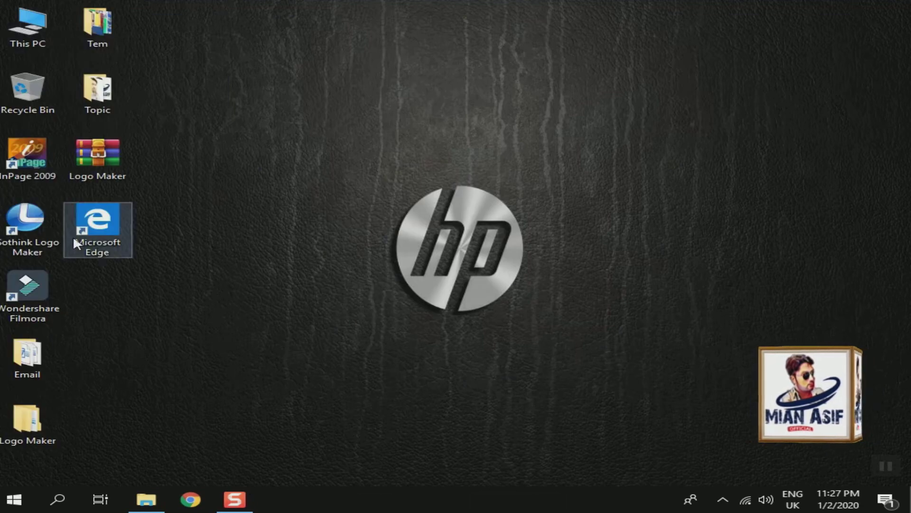
right_click(45, 225)
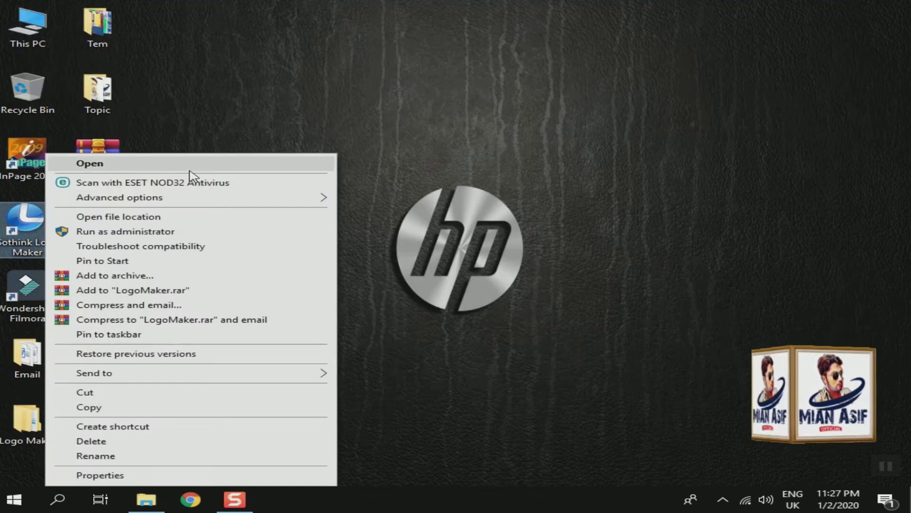
click(205, 165)
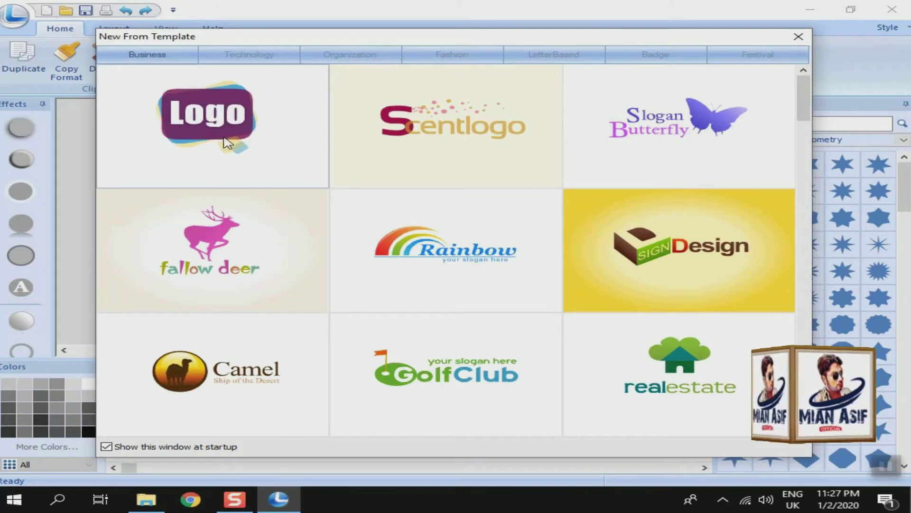
Scroll through all the Business sample logos, then switch to the Technology category
scroll(229, 148, down, 3)
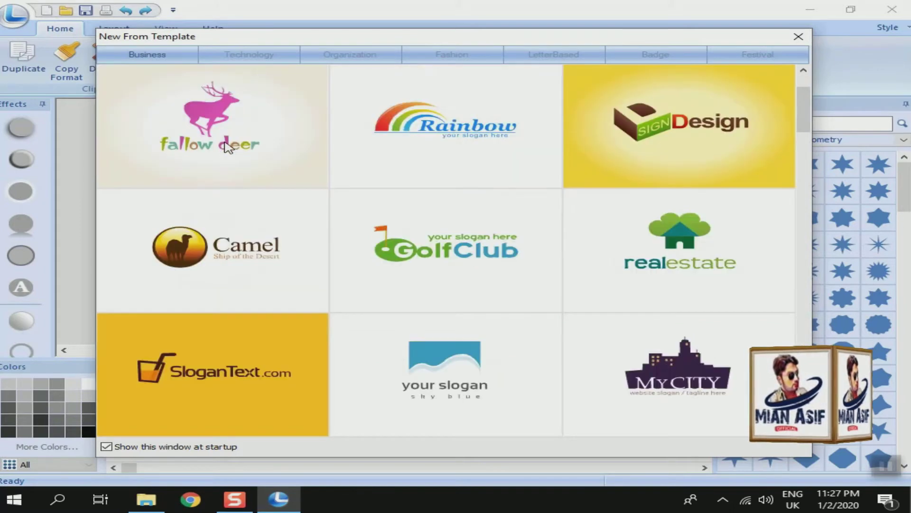
scroll(229, 148, down, 3)
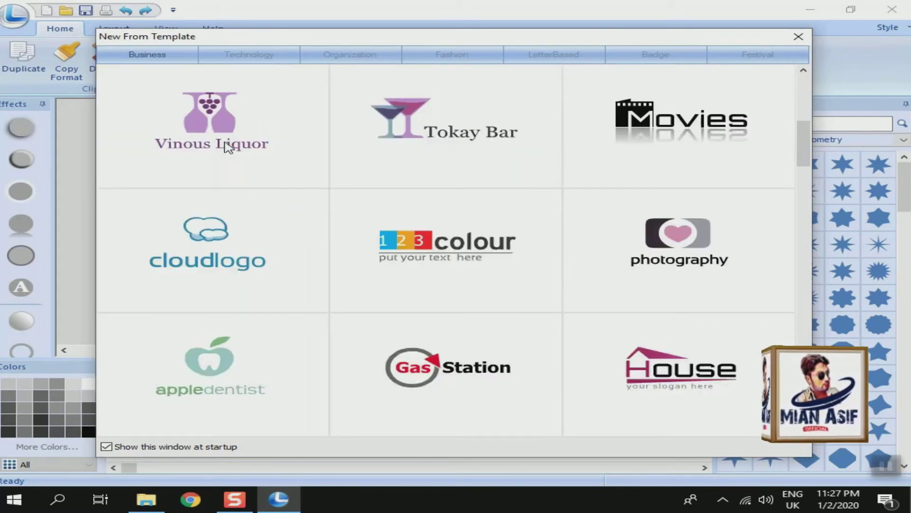
scroll(228, 148, down, 5)
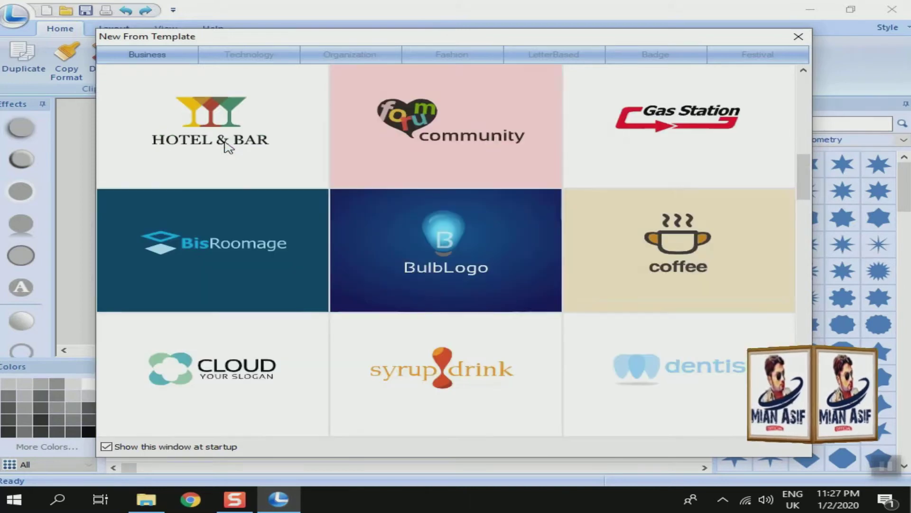
scroll(225, 142, down, 5)
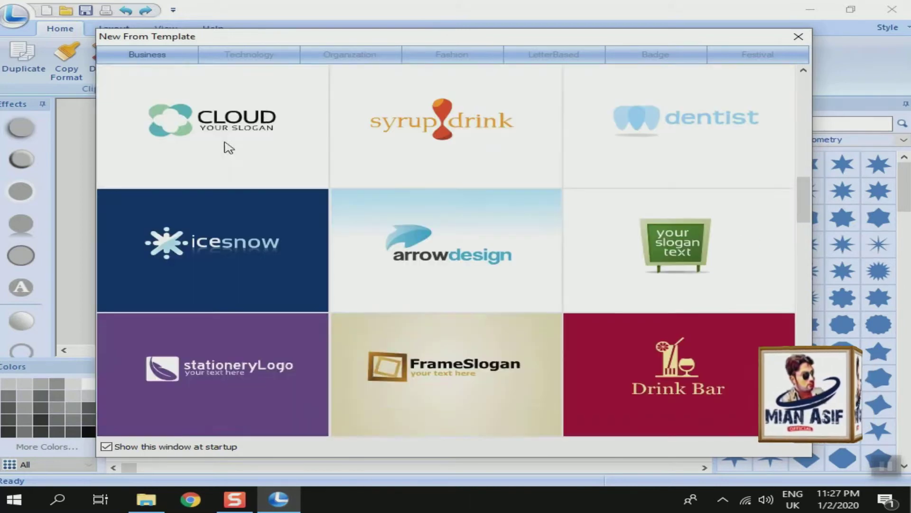
scroll(224, 144, down, 5)
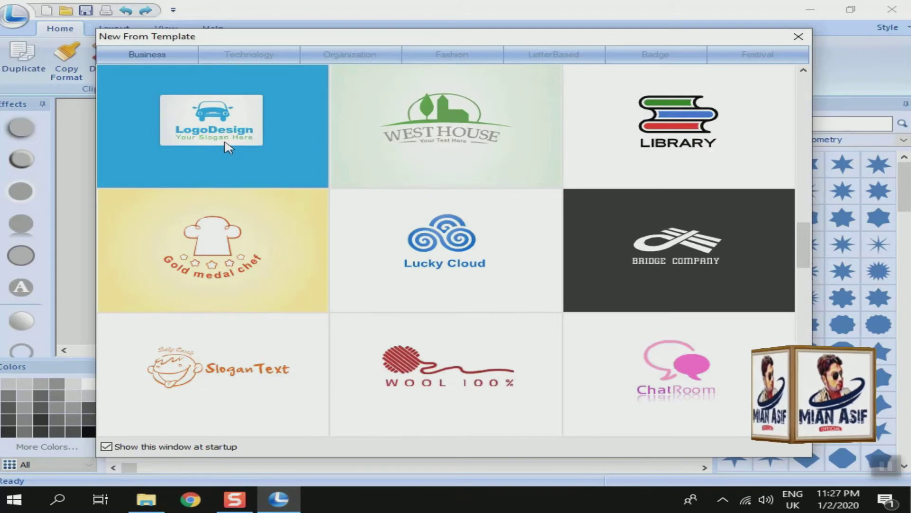
scroll(224, 144, down, 3)
scroll(228, 147, down, 2)
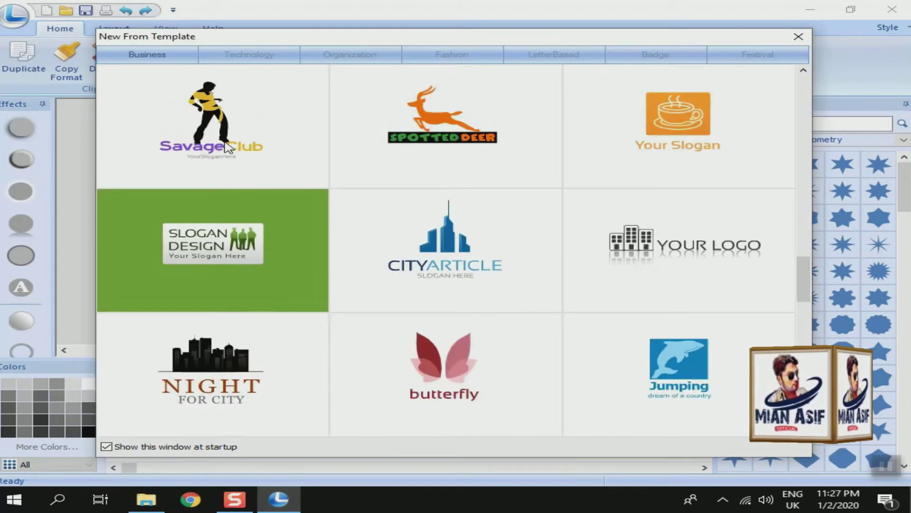
scroll(228, 147, down, 3)
scroll(226, 147, down, 3)
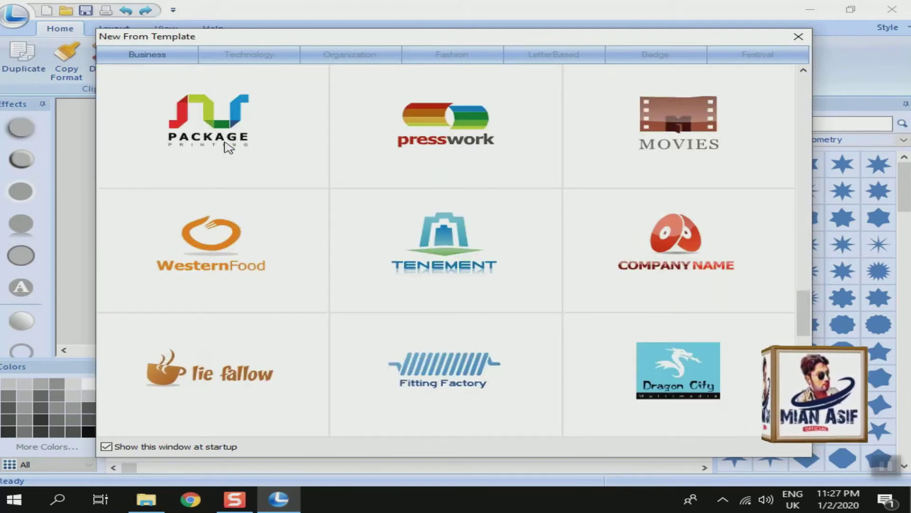
scroll(228, 148, down, 2)
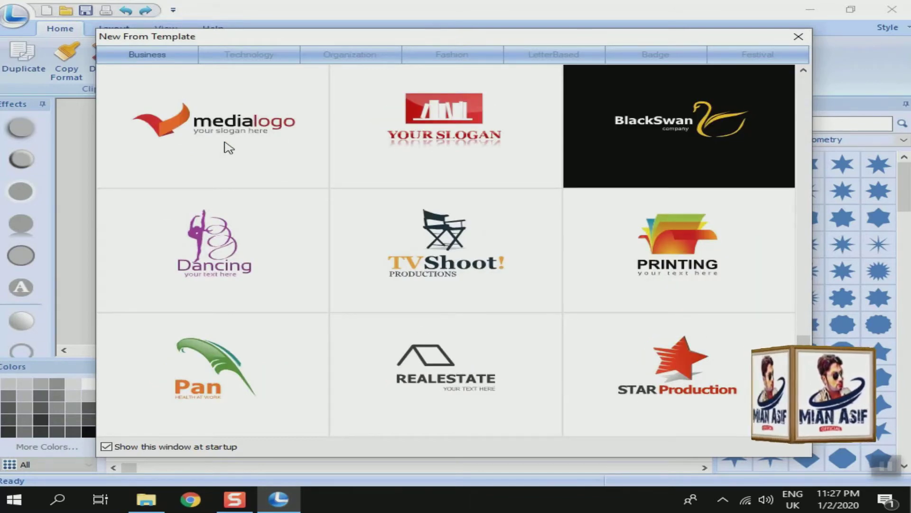
scroll(229, 148, down, 3)
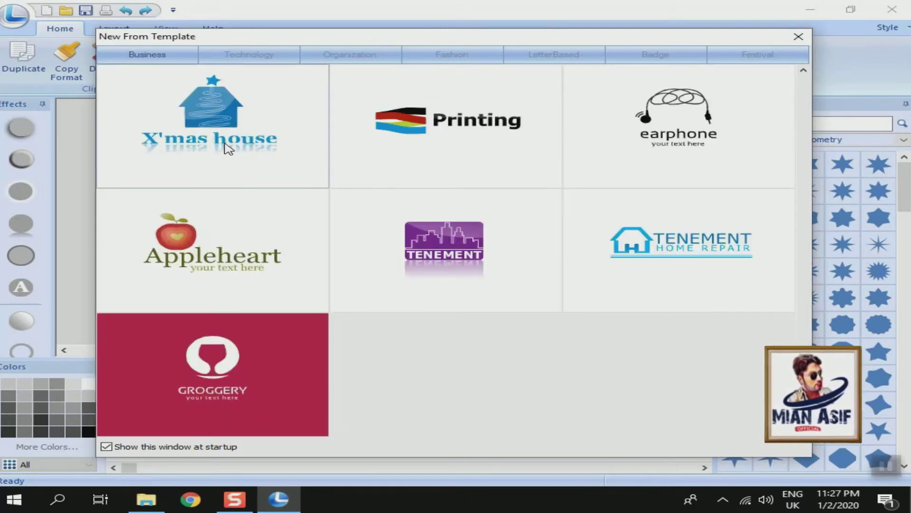
click(259, 54)
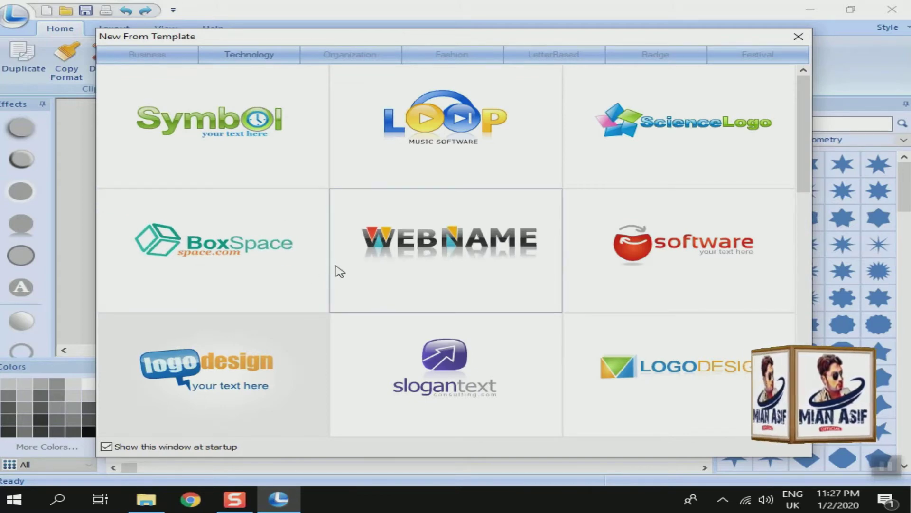
Browse the Technology templates, then scroll through the Organization category
scroll(336, 267, down, 3)
scroll(335, 273, down, 5)
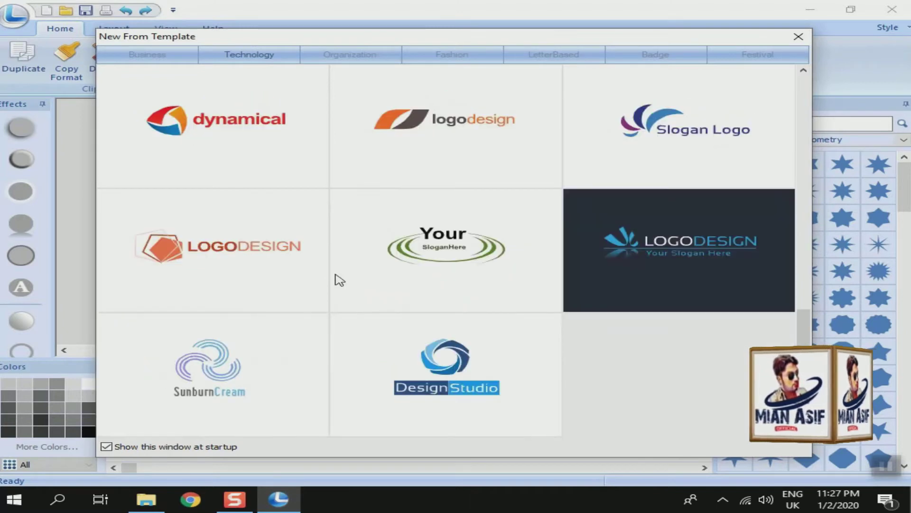
scroll(339, 280, up, 8)
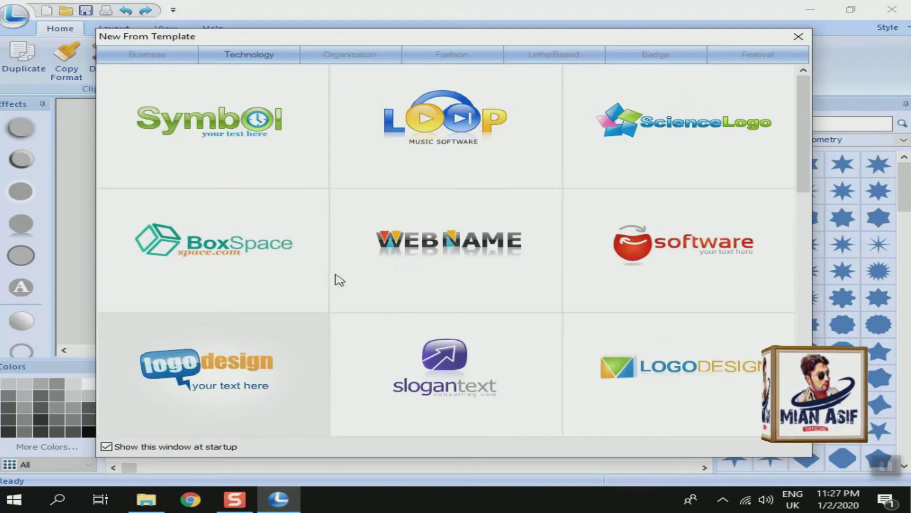
click(356, 55)
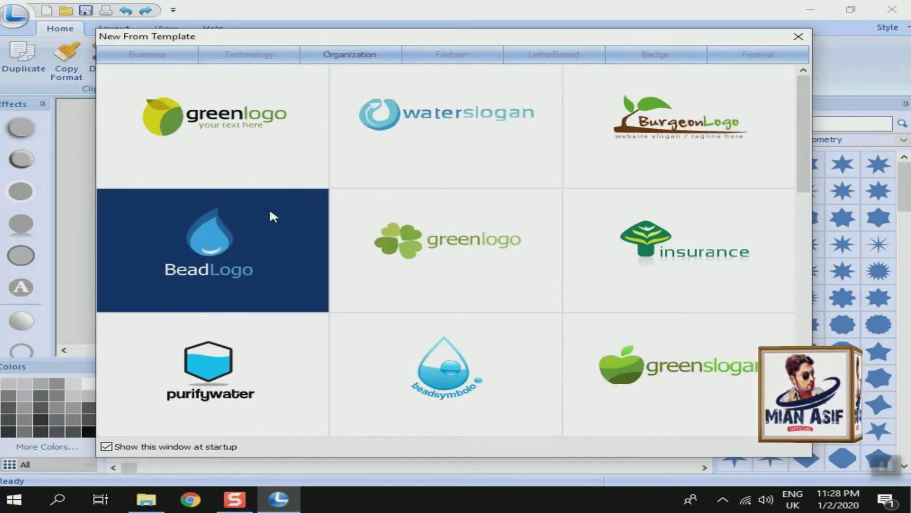
scroll(275, 226, down, 2)
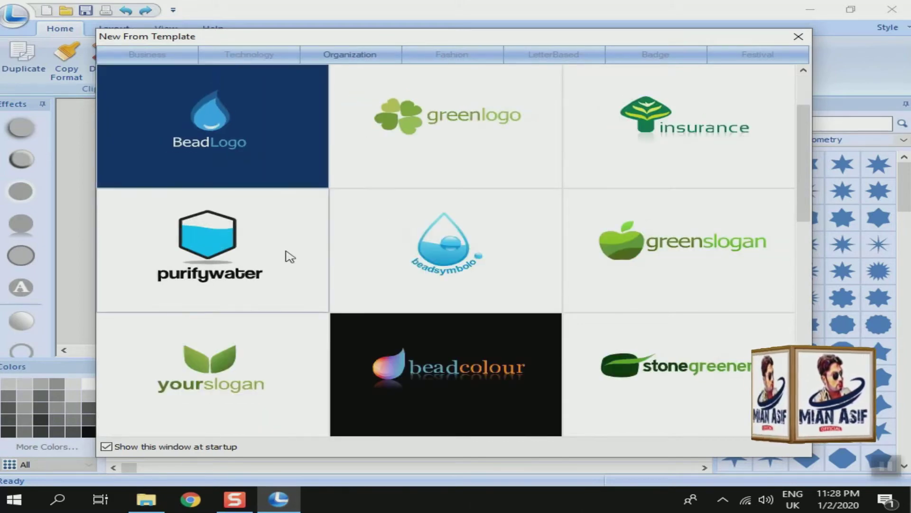
scroll(289, 280, down, 4)
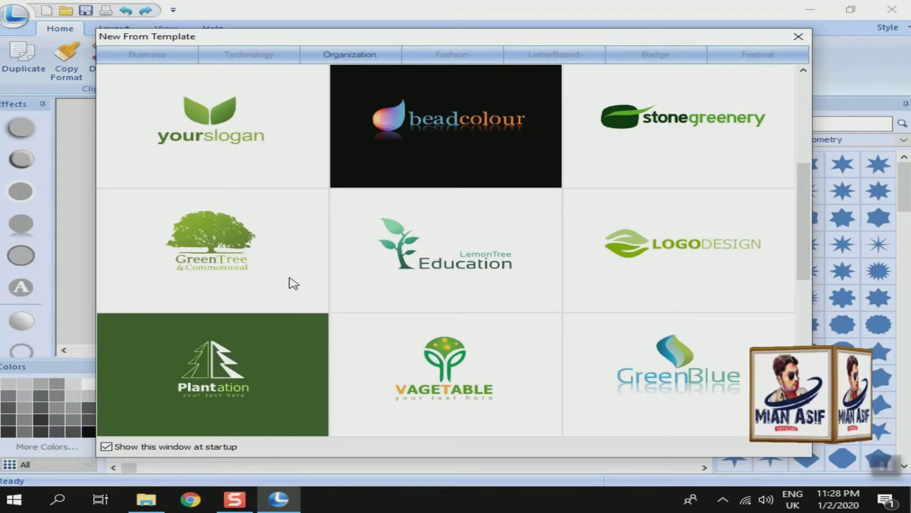
scroll(294, 283, down, 8)
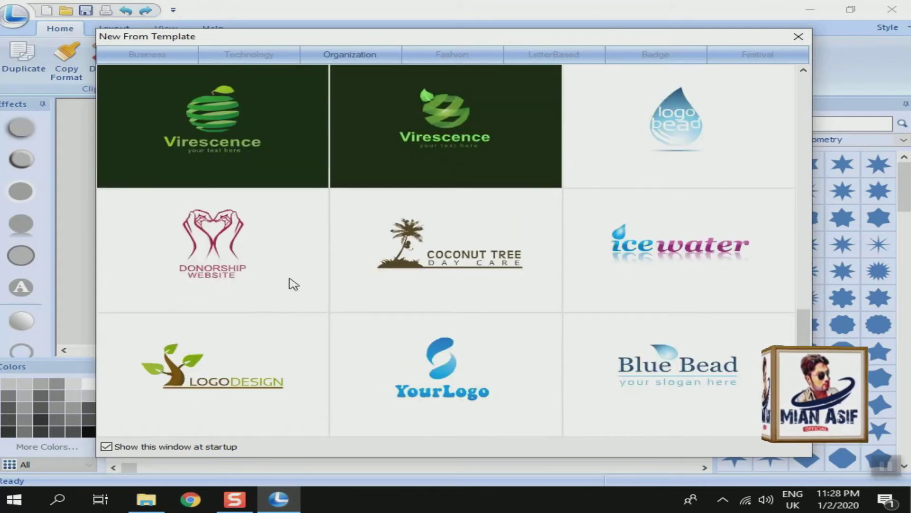
scroll(290, 278, up, 12)
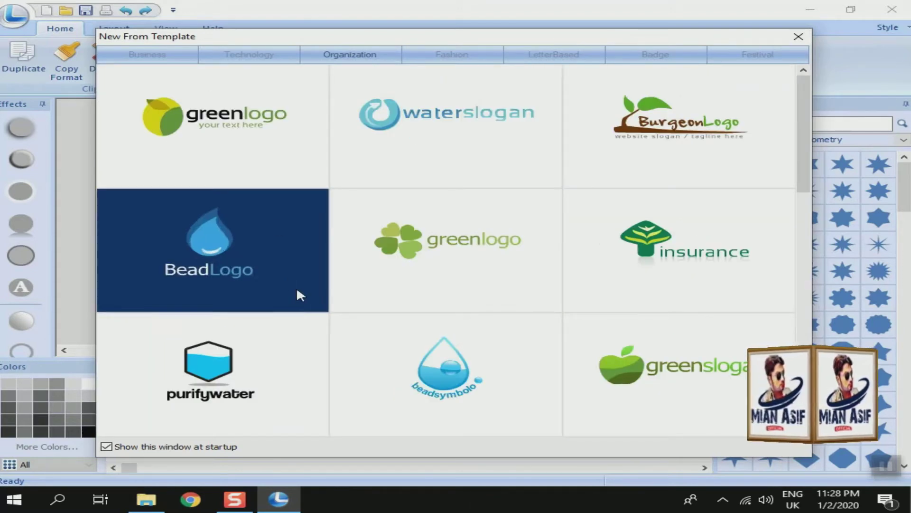
Browse the Fashion and LetterBased template categories
click(437, 62)
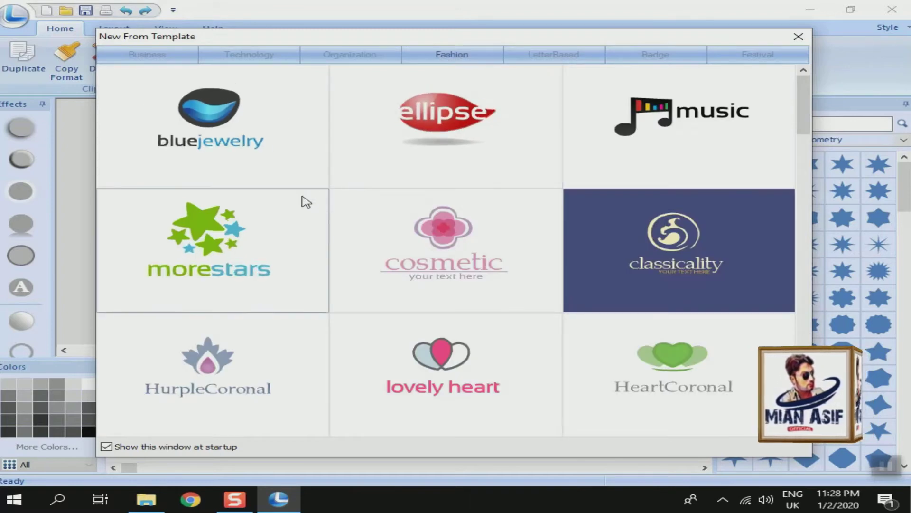
scroll(305, 260, down, 10)
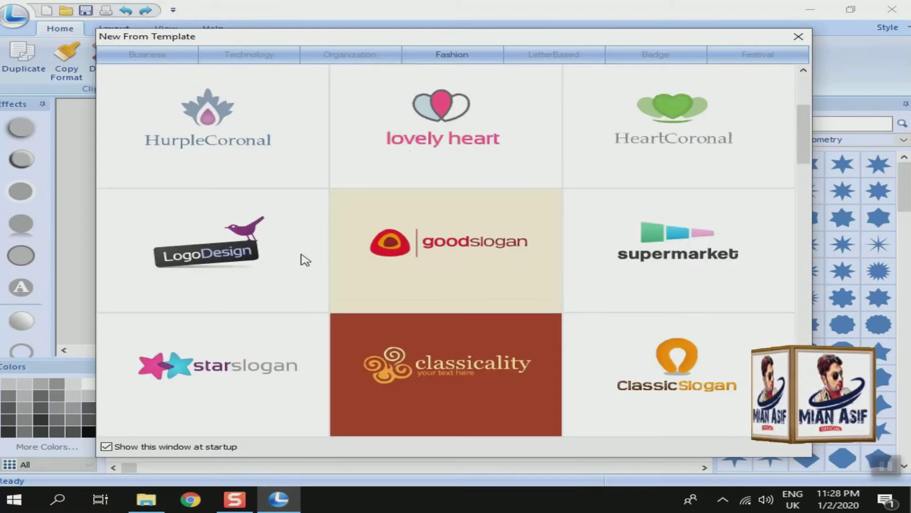
scroll(305, 260, down, 20)
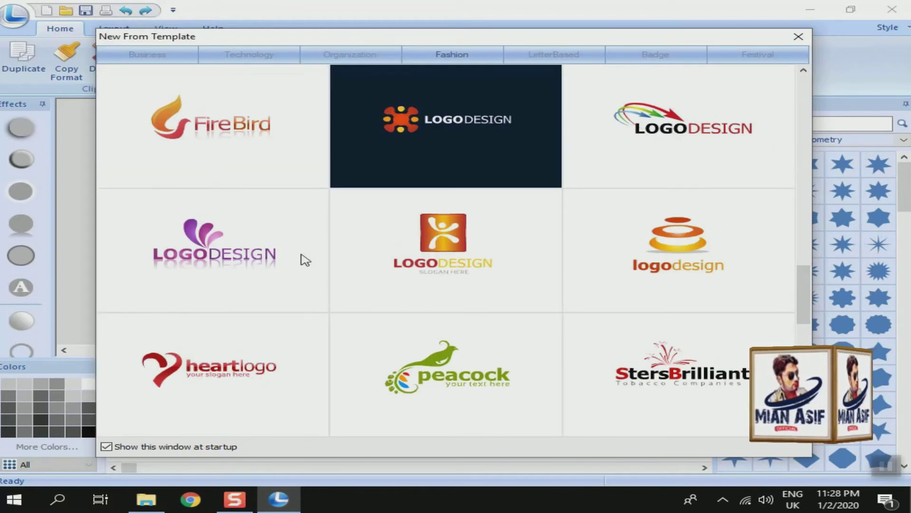
scroll(305, 260, up, 15)
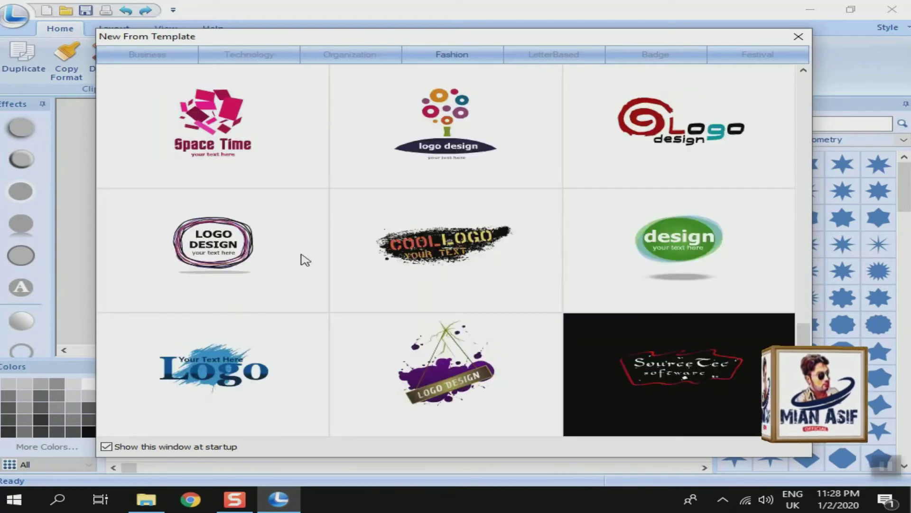
scroll(303, 259, up, 5)
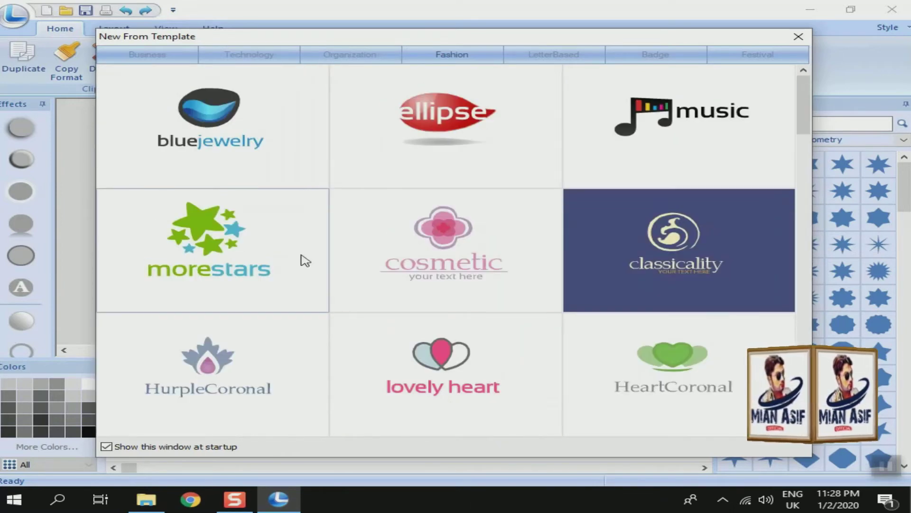
click(551, 54)
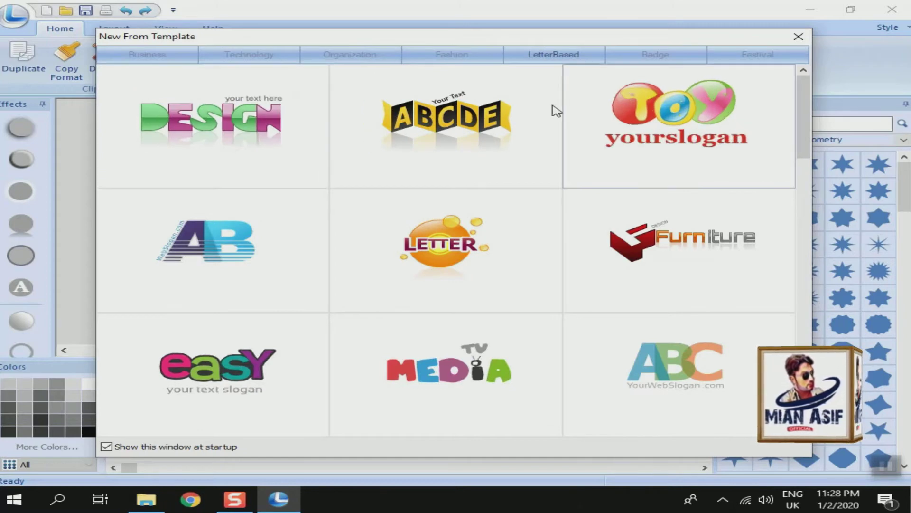
scroll(365, 237, down, 3)
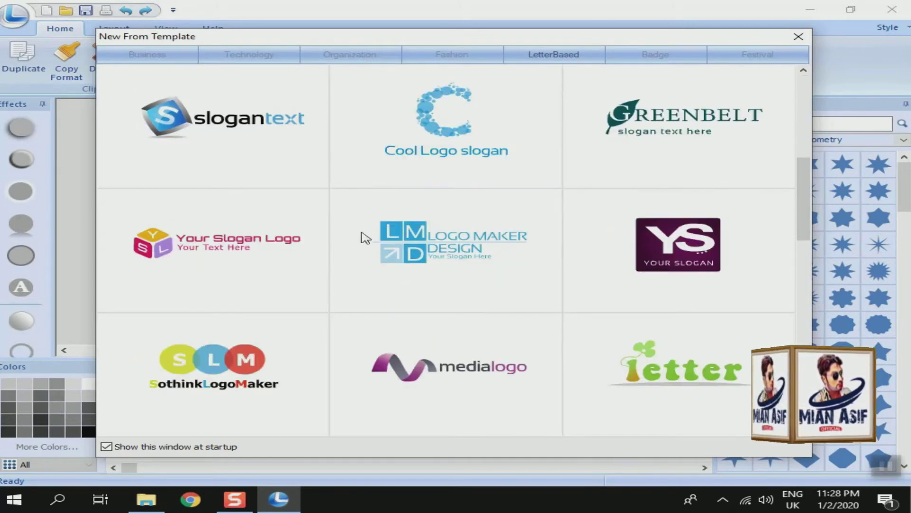
scroll(365, 236, down, 10)
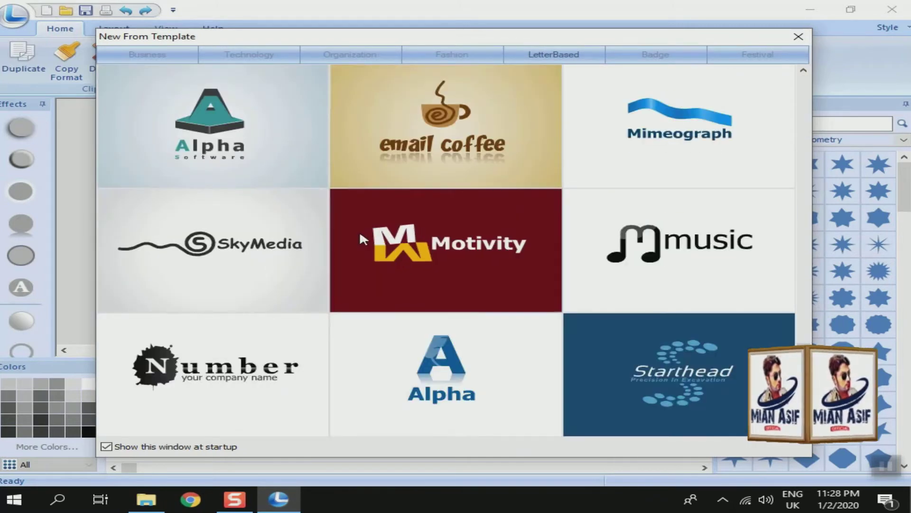
Browse the Badge and Festival templates, then close the gallery without choosing one
click(640, 56)
scroll(308, 204, down, 3)
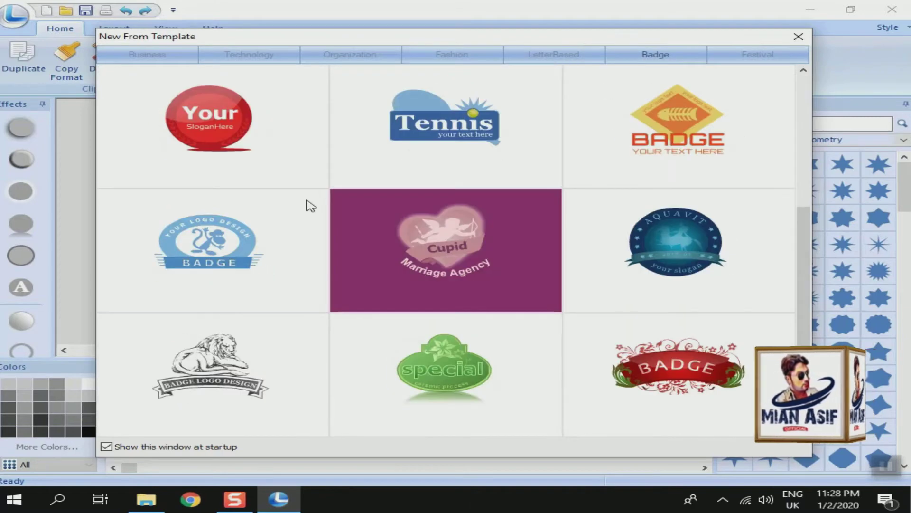
scroll(311, 206, down, 3)
scroll(311, 205, up, 6)
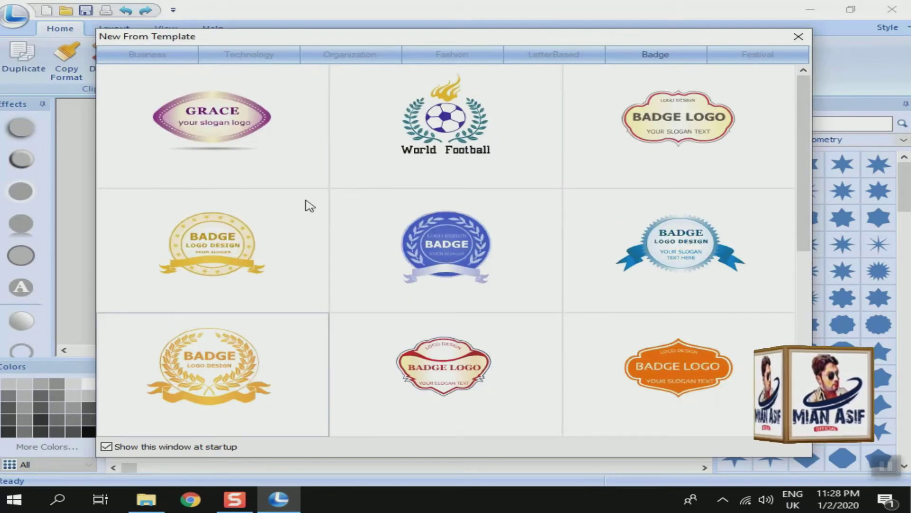
click(755, 55)
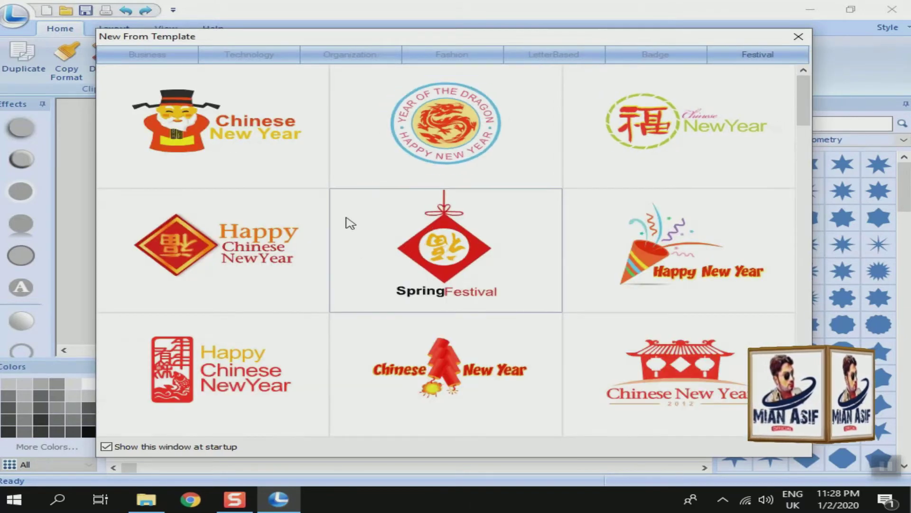
scroll(350, 223, down, 15)
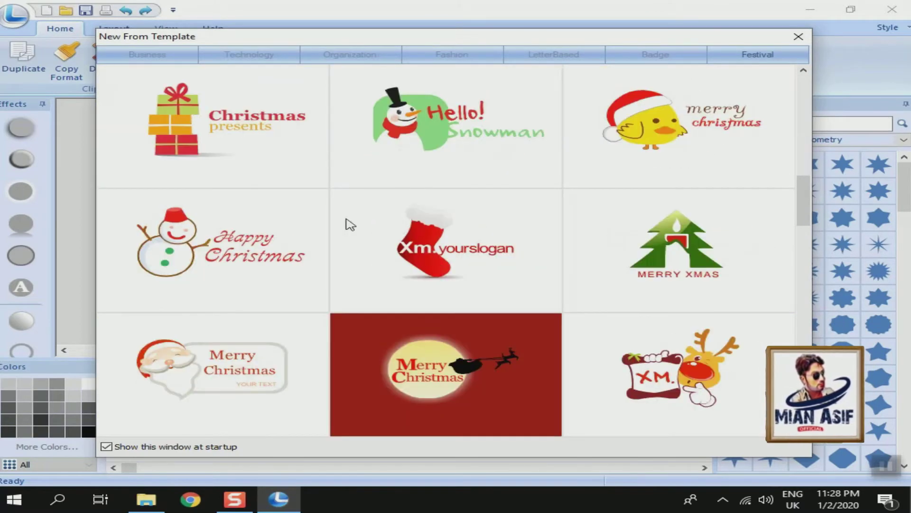
scroll(351, 224, down, 12)
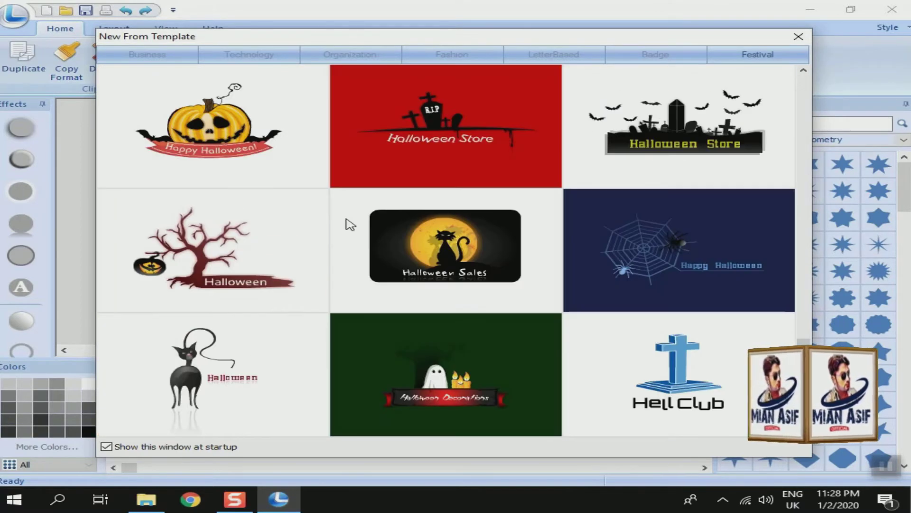
scroll(351, 224, down, 5)
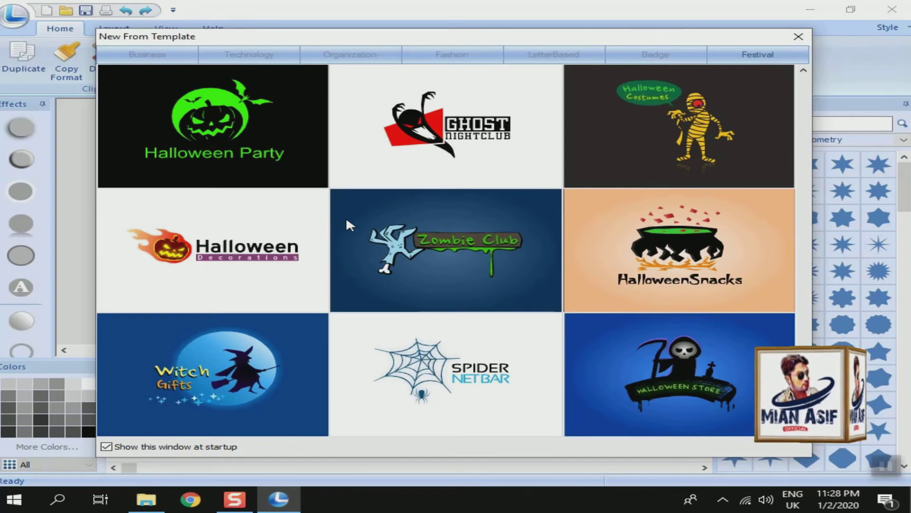
scroll(346, 217, up, 12)
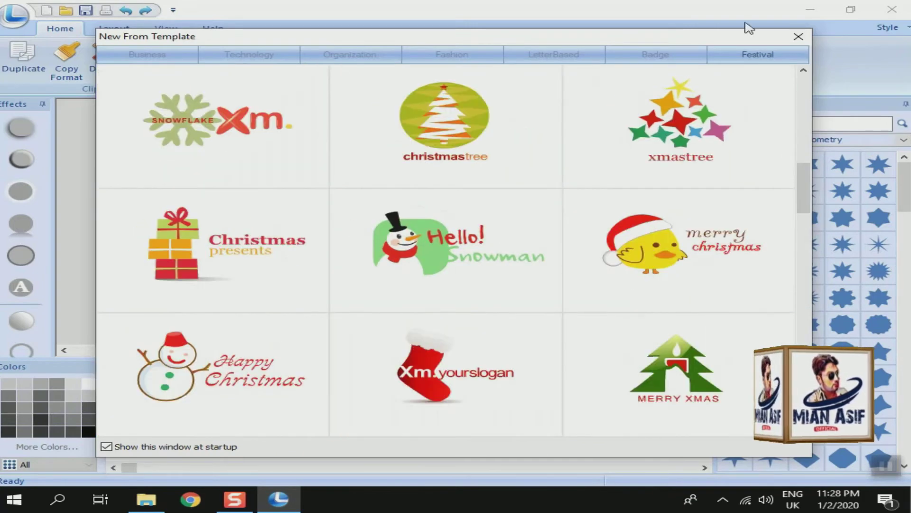
click(799, 36)
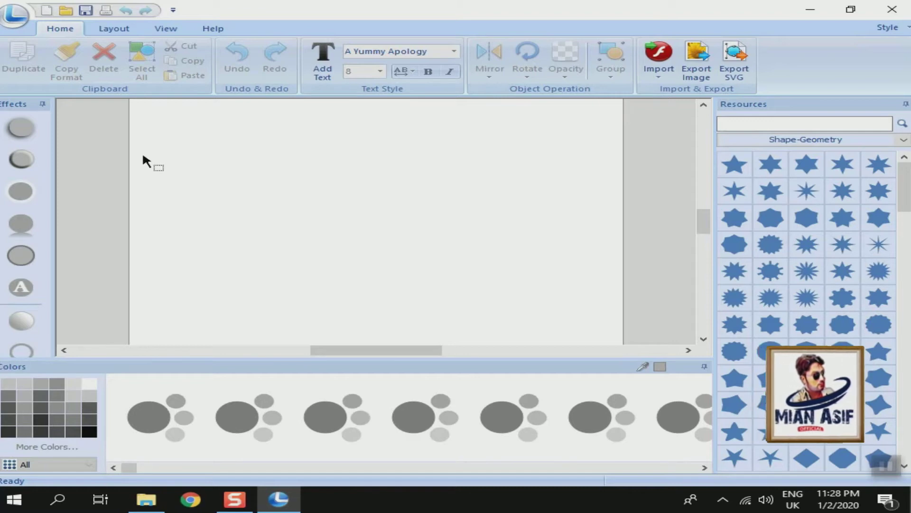
Open the application menu from the round logo button at the top-left
click(13, 19)
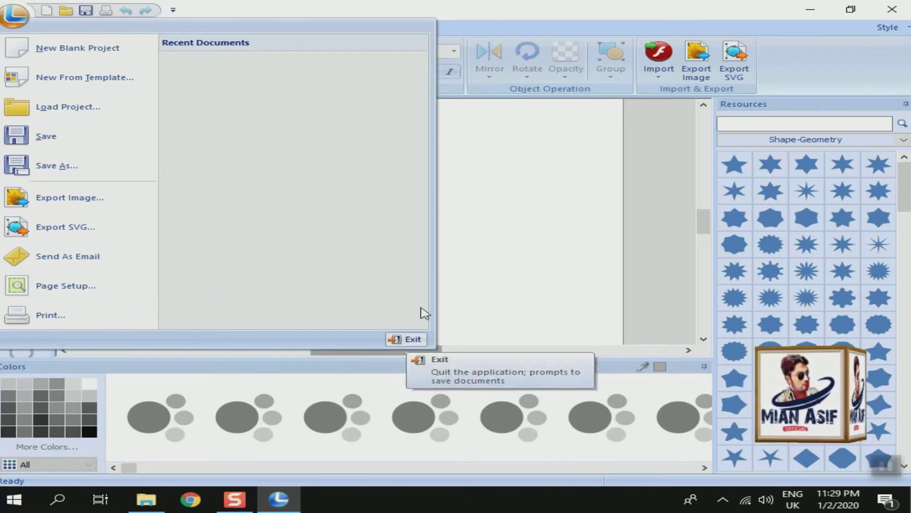
Close the application menu by clicking on the empty canvas area
click(548, 157)
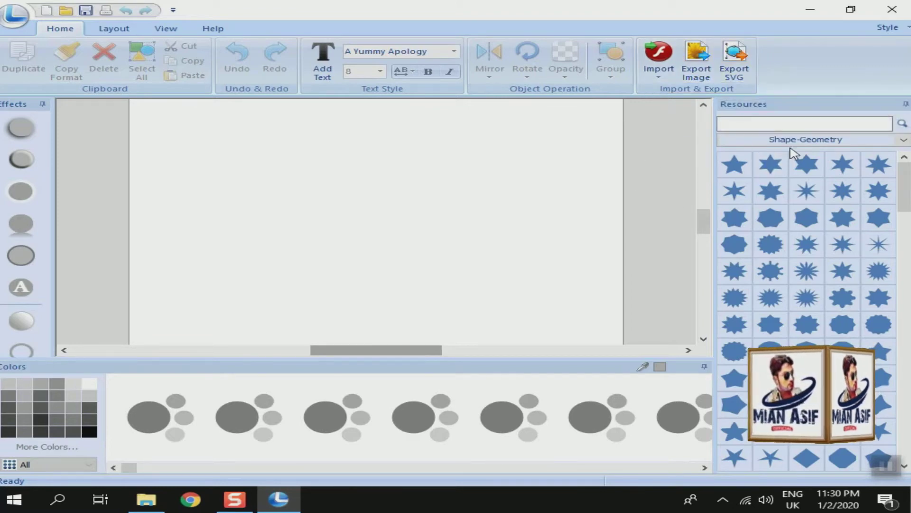
After scrolling and dragging in the editor, open the application orb menu for a new project
scroll(802, 230, down, 5)
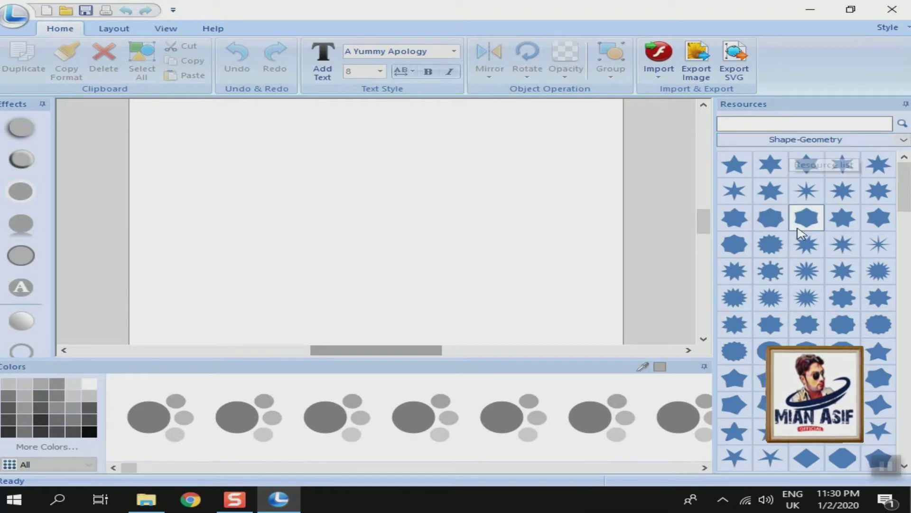
scroll(794, 270, down, 3)
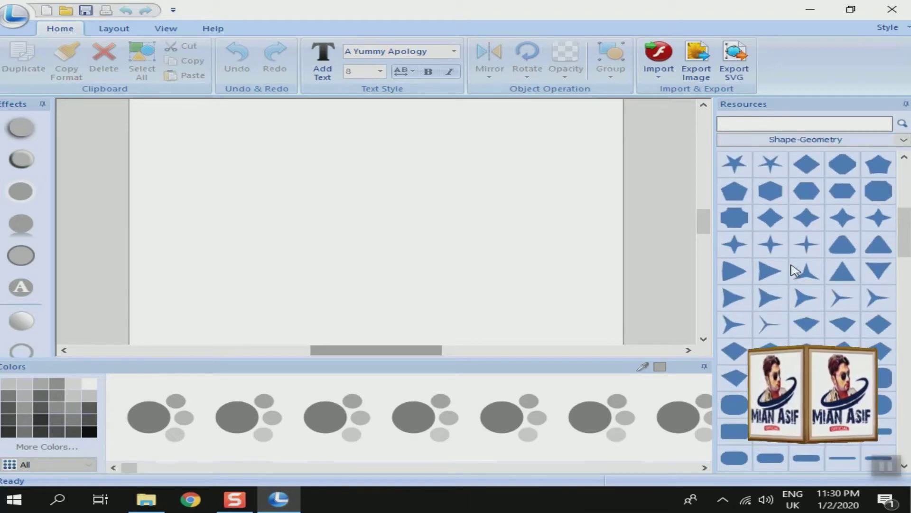
scroll(795, 270, down, 10)
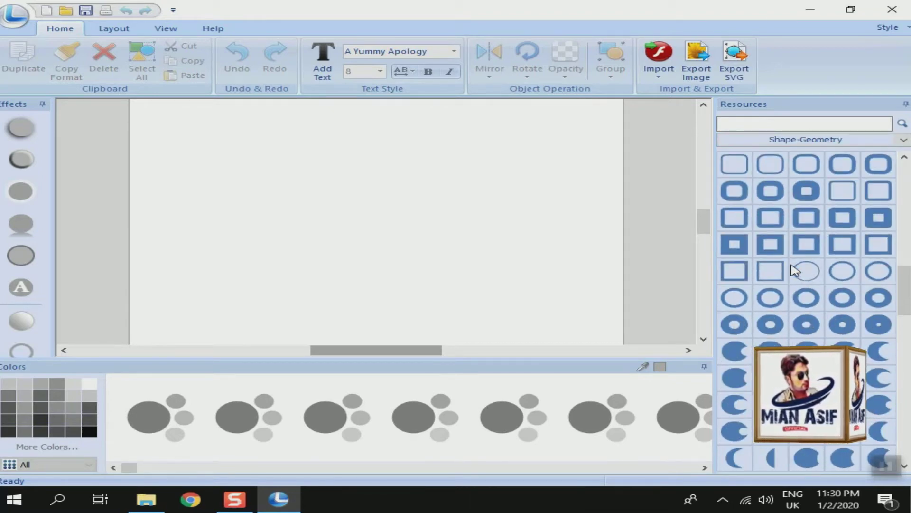
scroll(795, 271, up, 12)
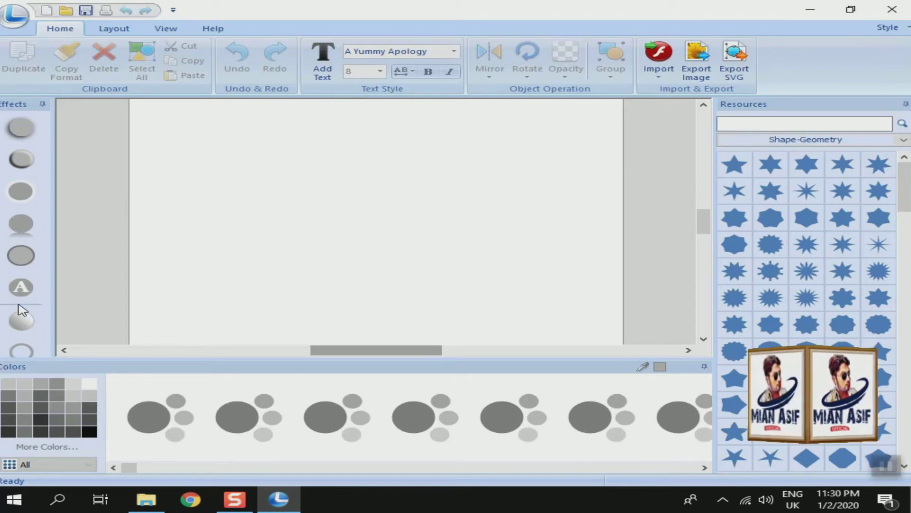
drag(19, 305, 160, 182)
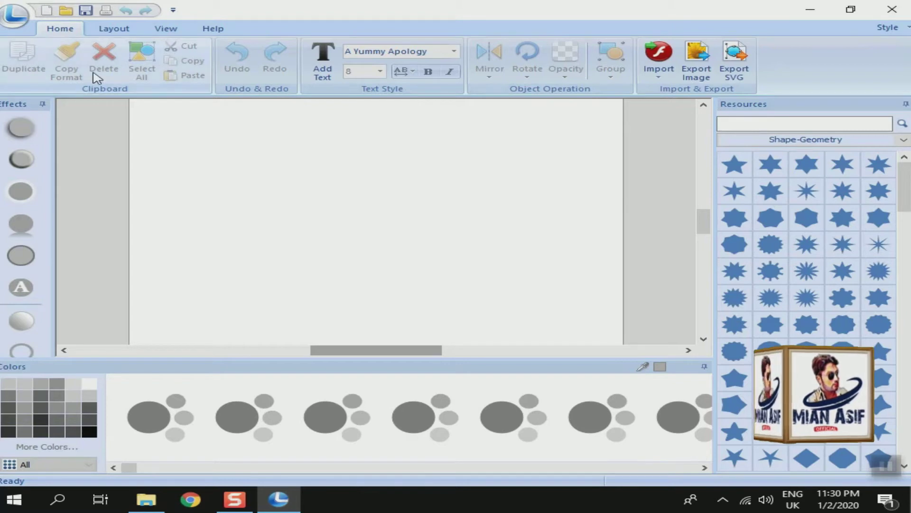
click(15, 15)
Choose New From Template, browse the Business designs, and open the Spotted Deer template
click(71, 77)
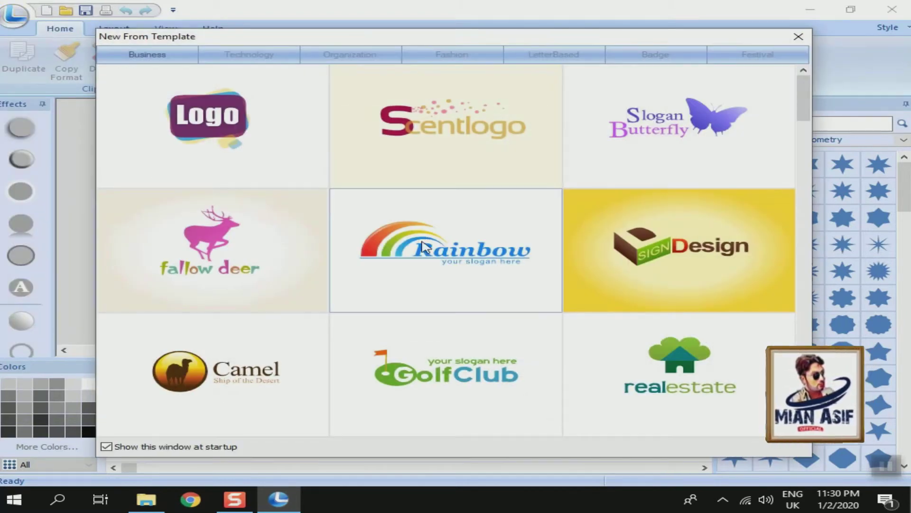
scroll(393, 275, down, 6)
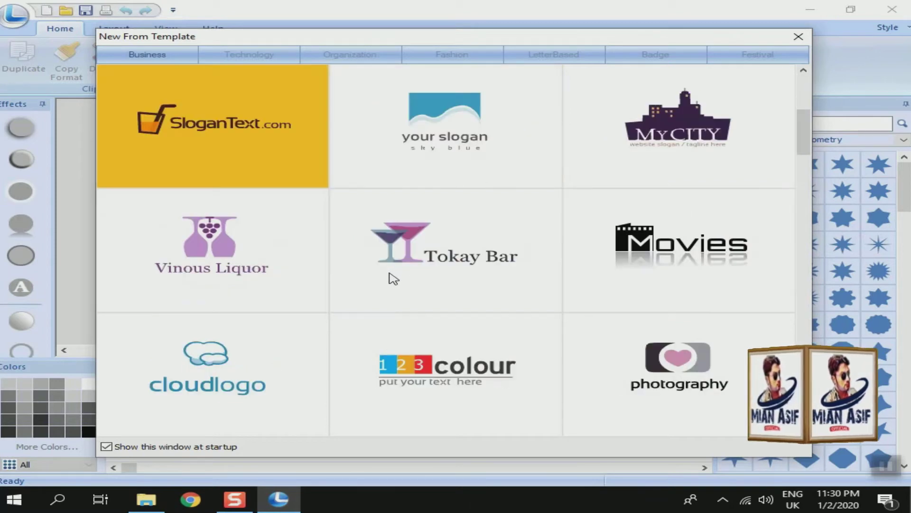
scroll(397, 284, down, 3)
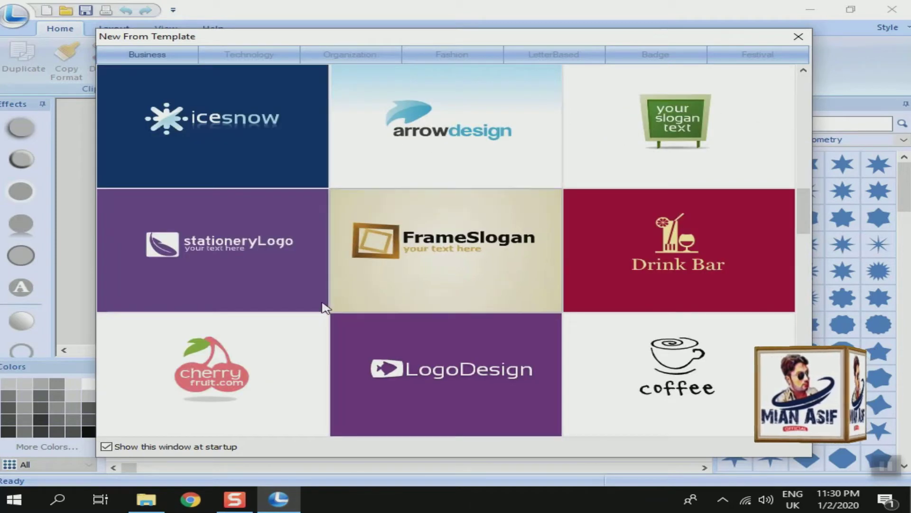
scroll(309, 320, down, 2)
scroll(309, 322, up, 2)
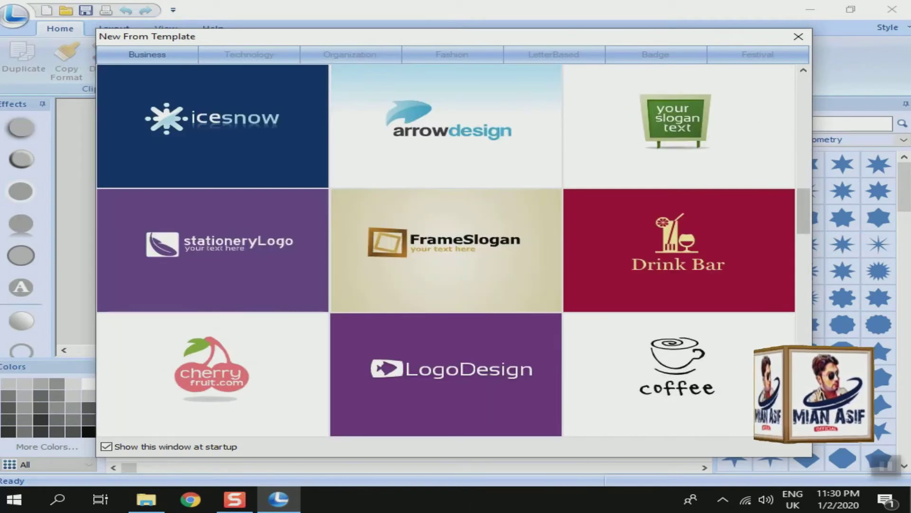
scroll(446, 336, down, 4)
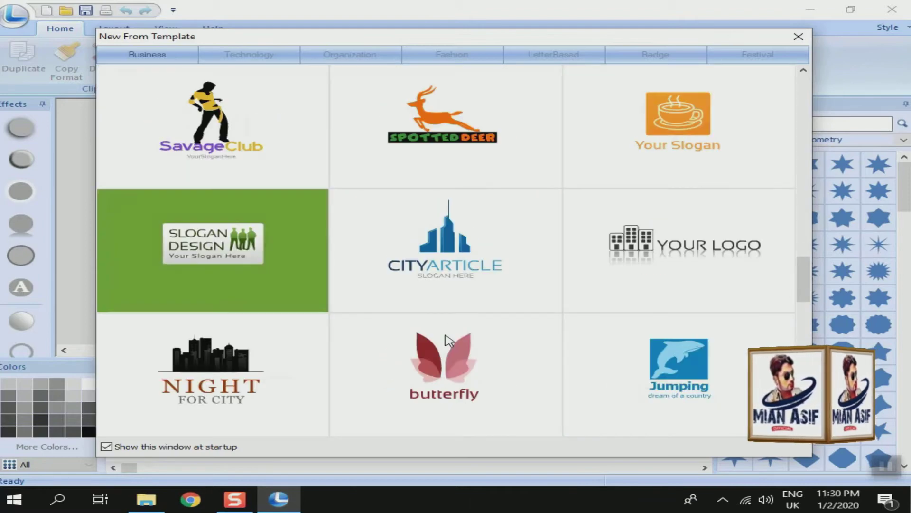
scroll(380, 283, down, 3)
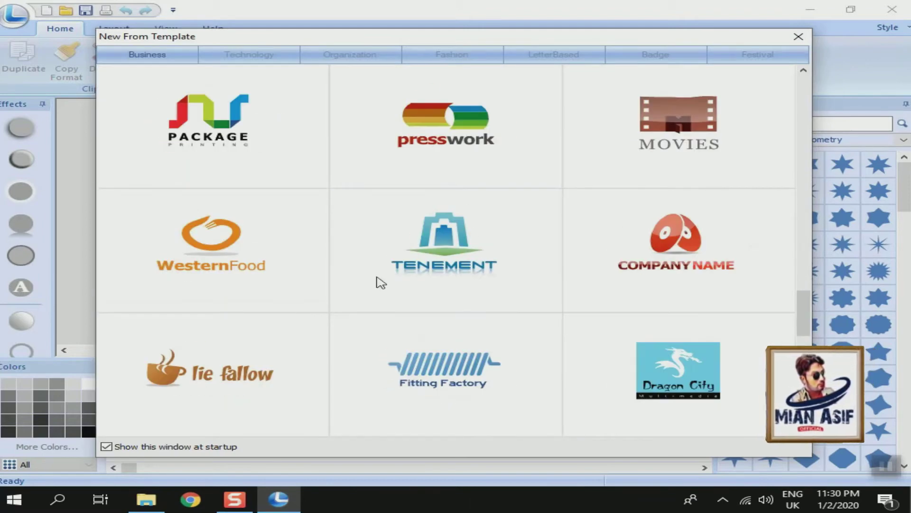
scroll(380, 282, up, 10)
scroll(381, 282, up, 2)
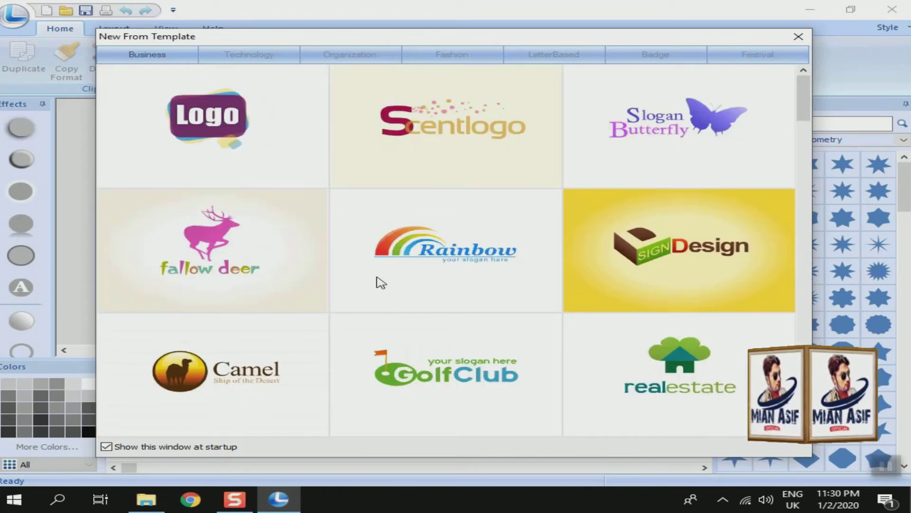
scroll(381, 283, down, 10)
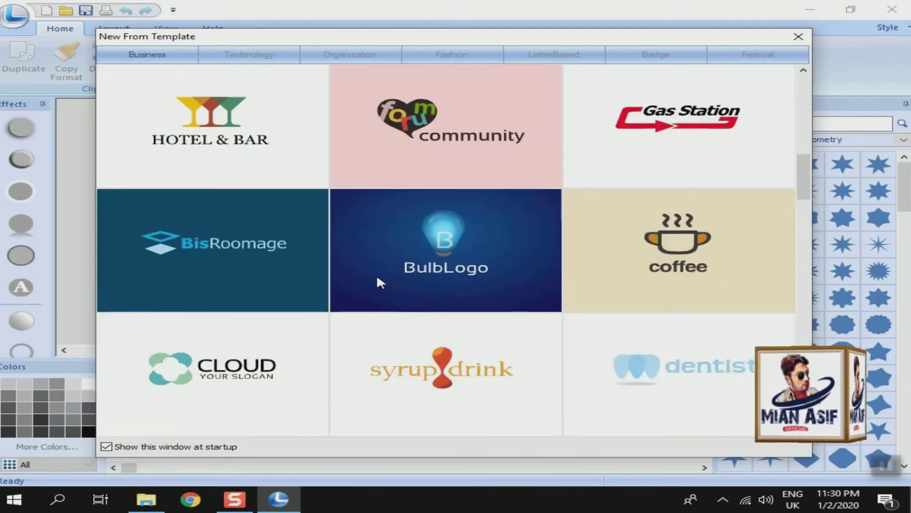
scroll(381, 282, down, 8)
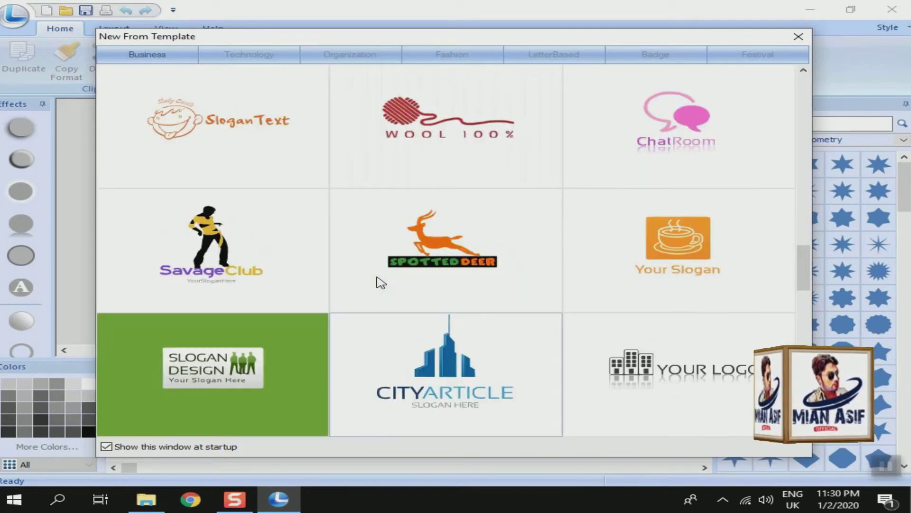
double_click(394, 275)
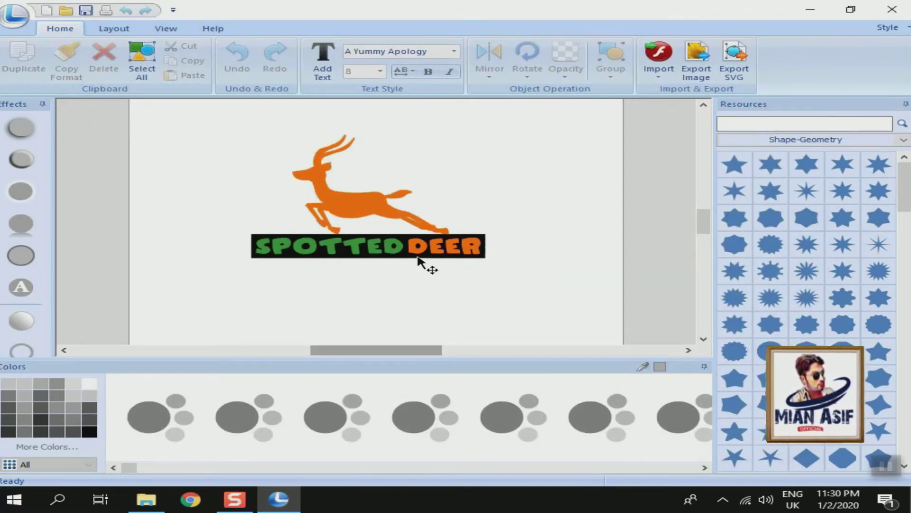
Replace the green SPOTTED wordmark text with the creator's name, then reselect the banner text
click(344, 245)
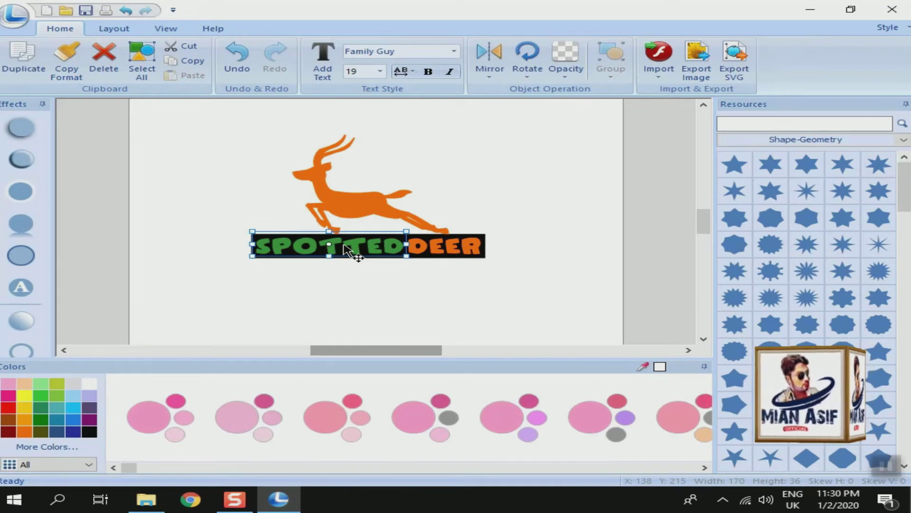
double_click(344, 245)
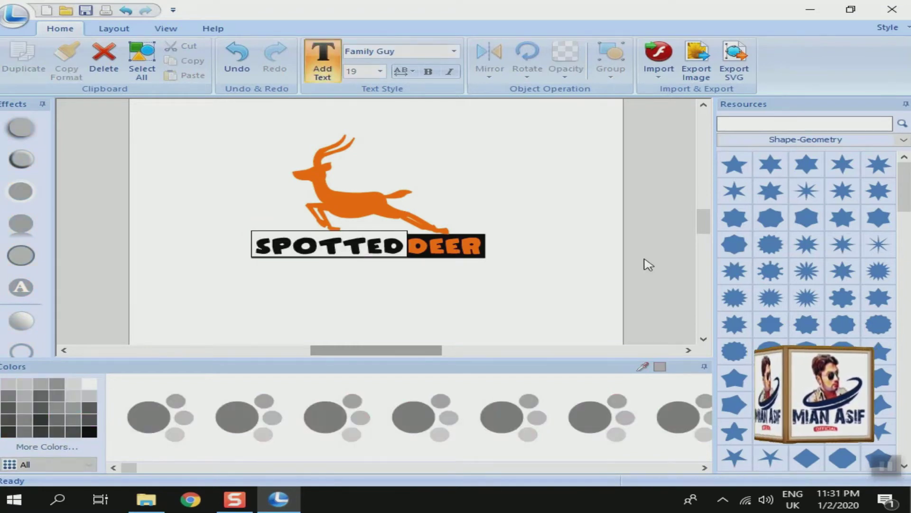
key(BackSpace)
key(BackSpace)
key(BackSpace)
key(BackSpace)
key(BackSpace)
key(BackSpace)
key(BackSpace)
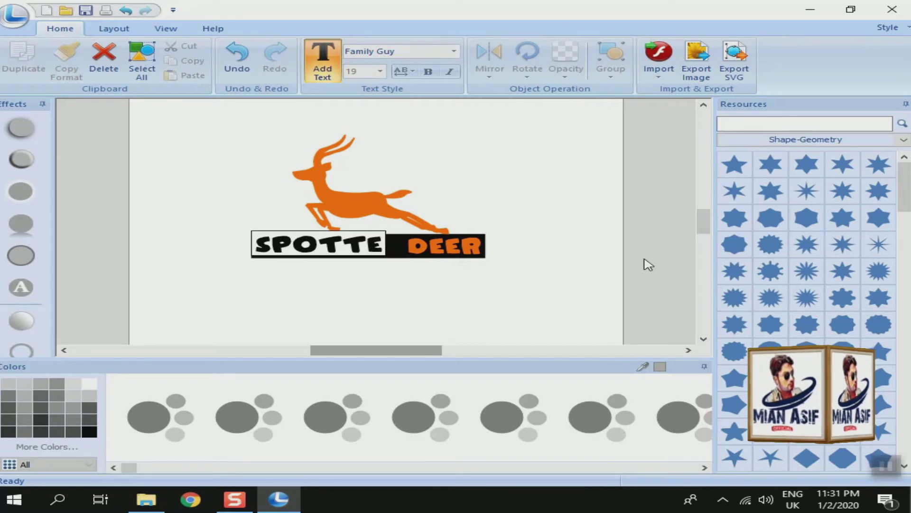
text(MIAN )
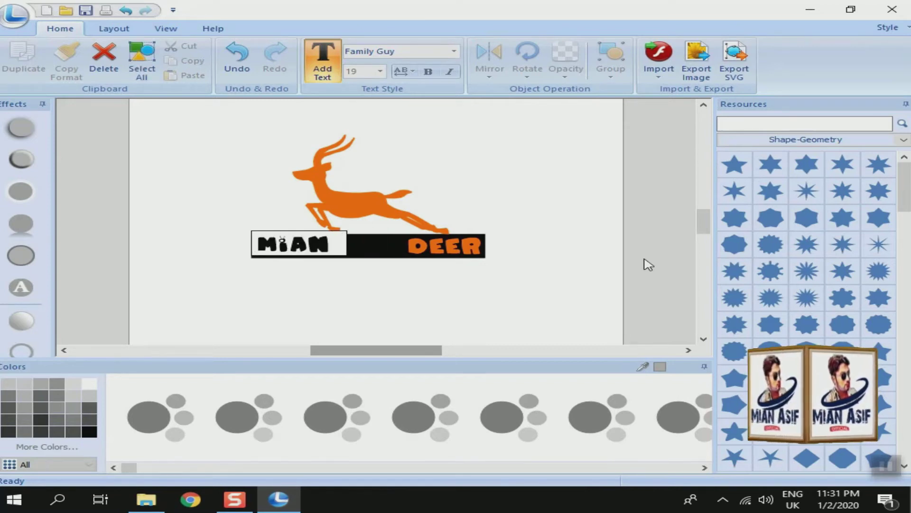
text(ASIF)
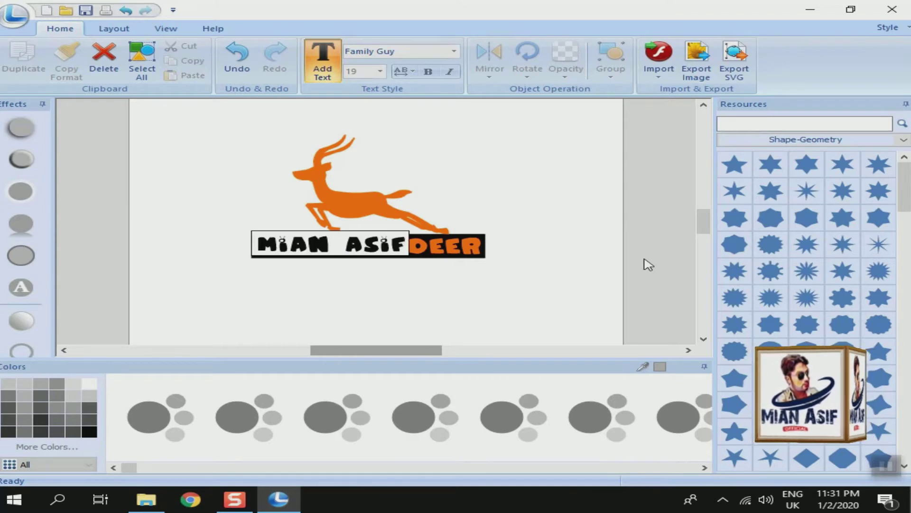
click(575, 233)
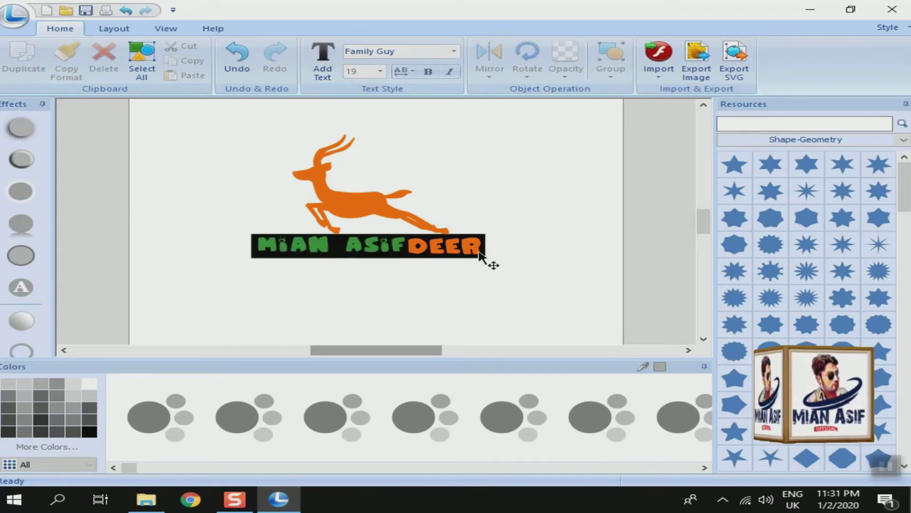
click(461, 248)
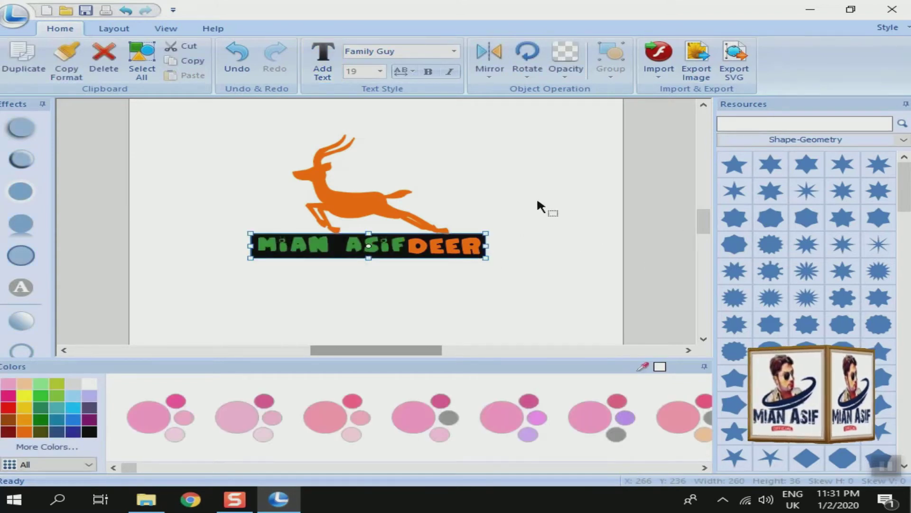
Replace the orange word DEER with the creator's surname
double_click(462, 247)
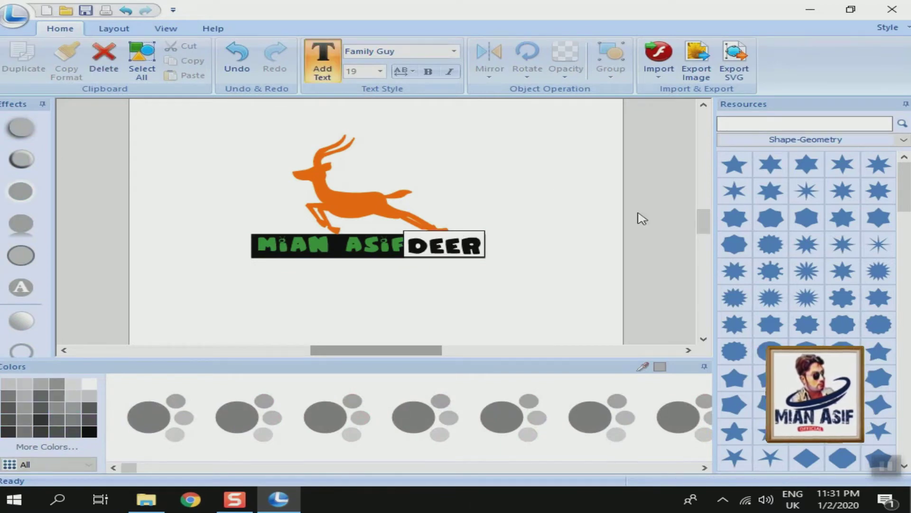
key(BackSpace)
key(BackSpace)
key(BackSpace)
key(BackSpace)
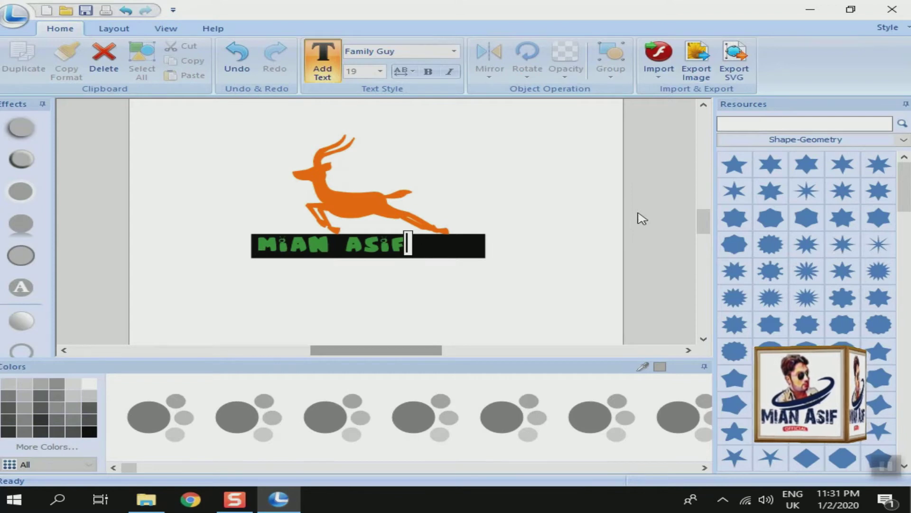
text(ASIF)
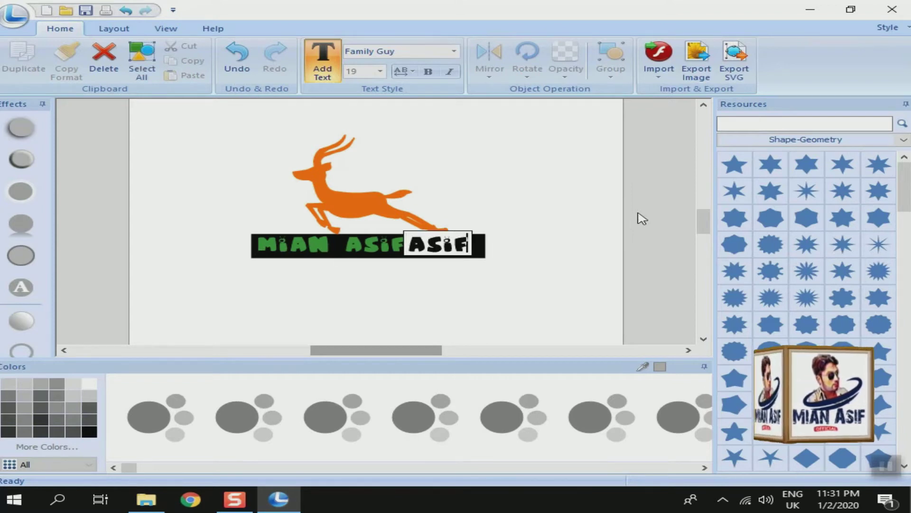
click(557, 216)
Delete the surname from the green text, leaving only the first name
click(375, 249)
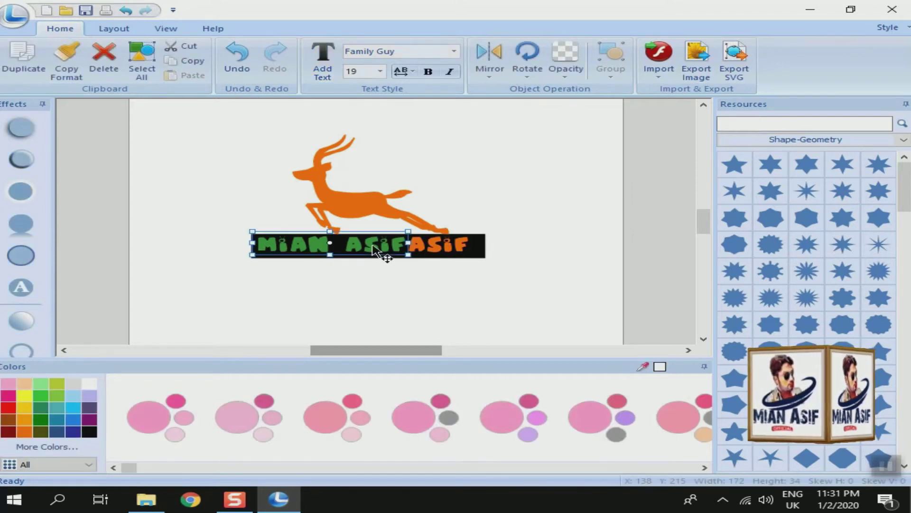
double_click(375, 250)
double_click(376, 246)
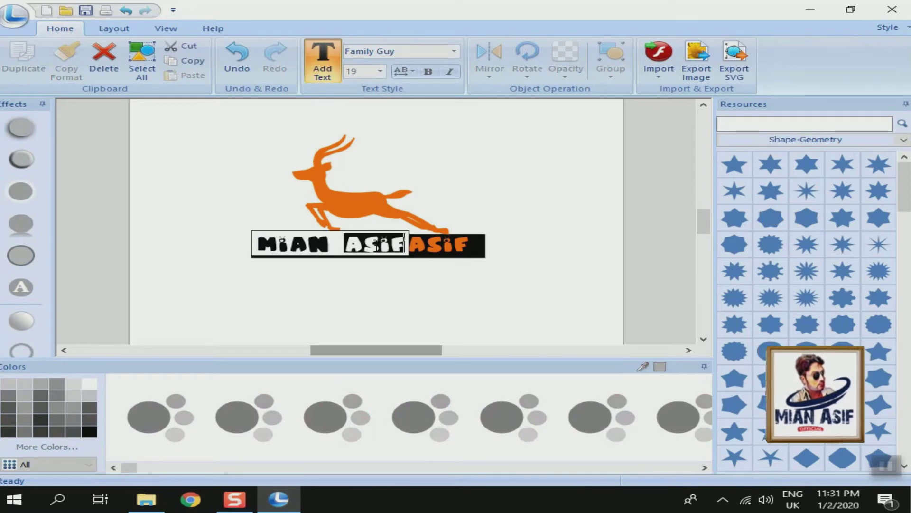
key(BackSpace)
key(BackSpace)
click(431, 276)
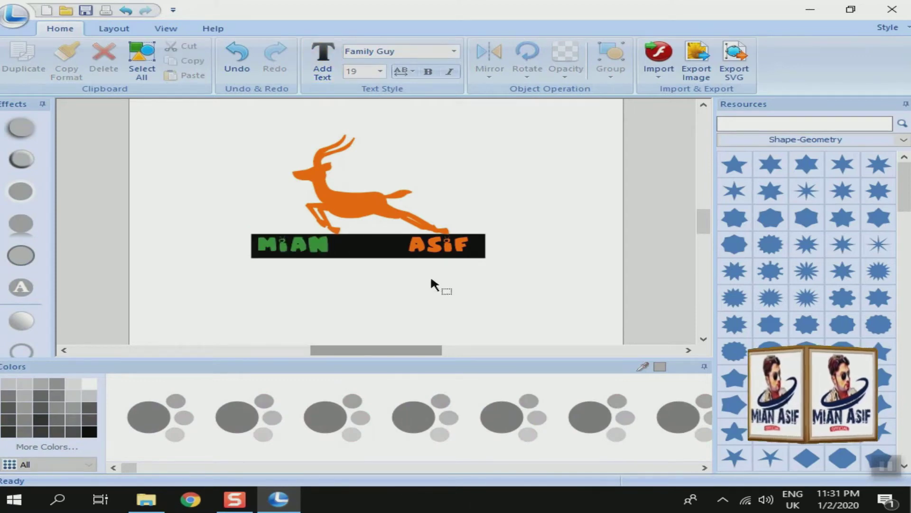
Shift the orange surname left, then return the green first name to the banner's left side
click(451, 249)
drag(451, 250, 427, 249)
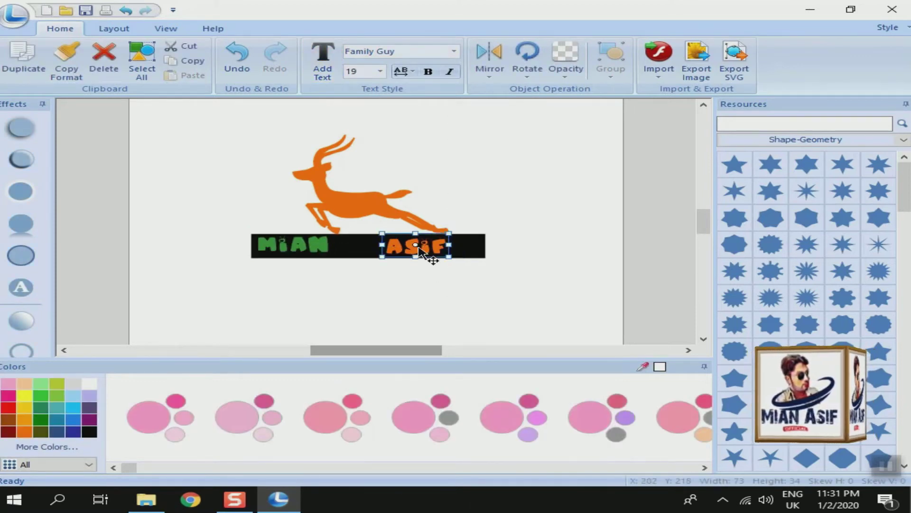
drag(299, 247, 337, 249)
click(508, 282)
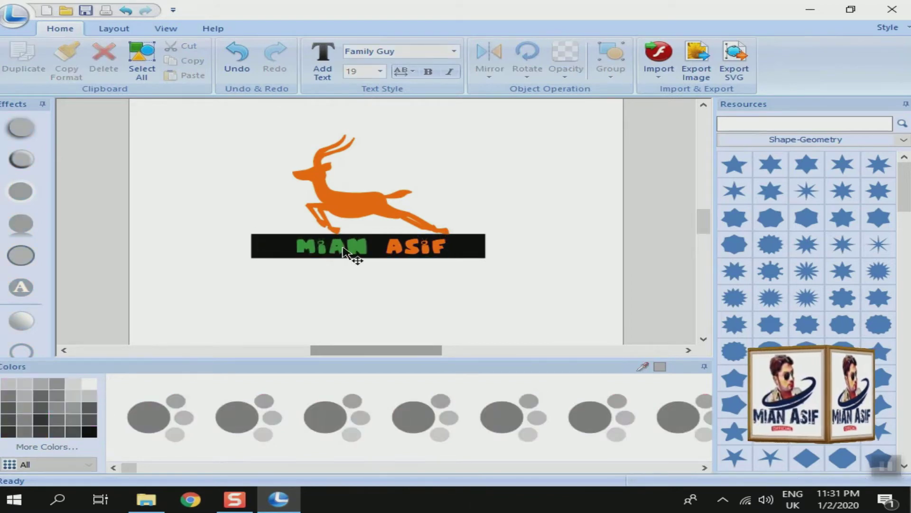
click(361, 253)
drag(361, 254, 317, 249)
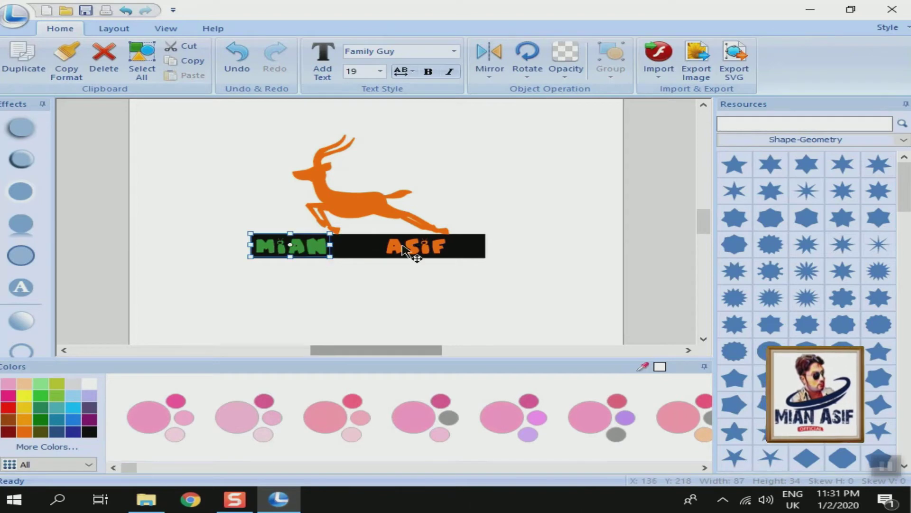
Move the orange surname right beside the green first name on the black bar
click(418, 253)
double_click(417, 256)
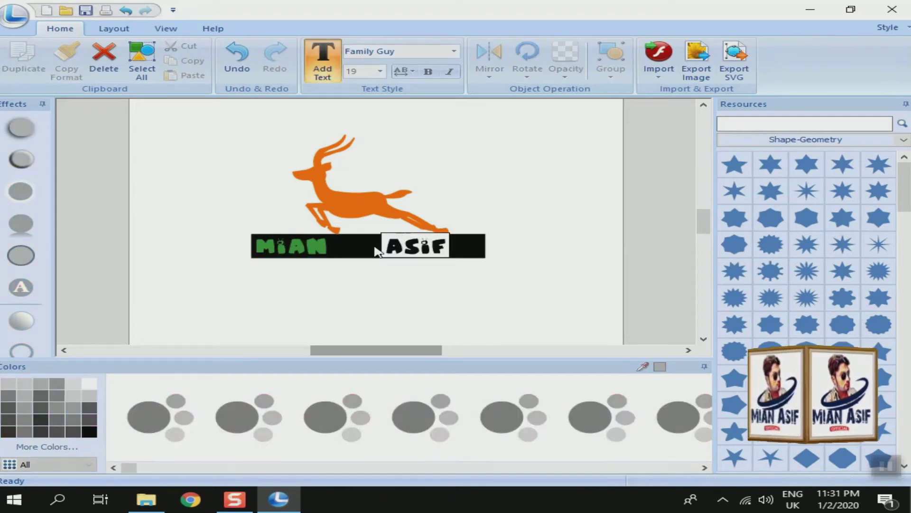
click(406, 265)
click(405, 248)
key(Escape)
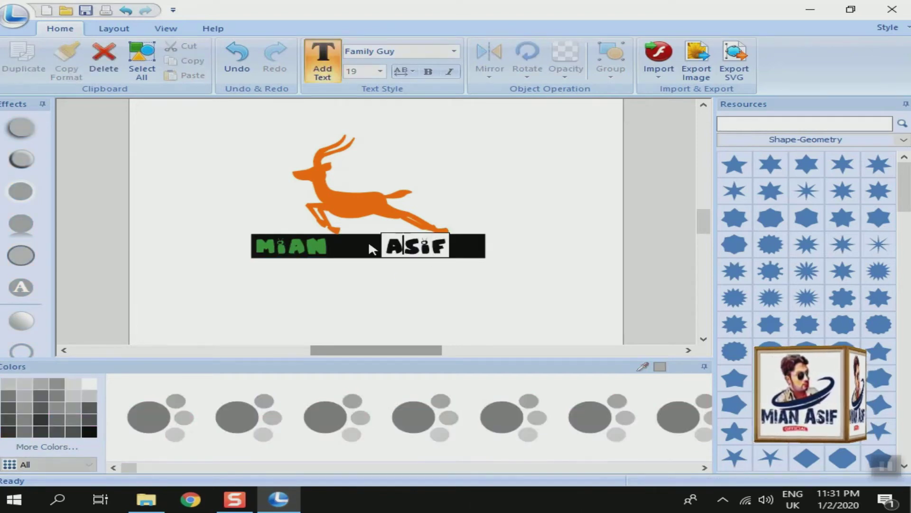
click(369, 247)
click(412, 254)
drag(413, 254, 357, 255)
click(373, 276)
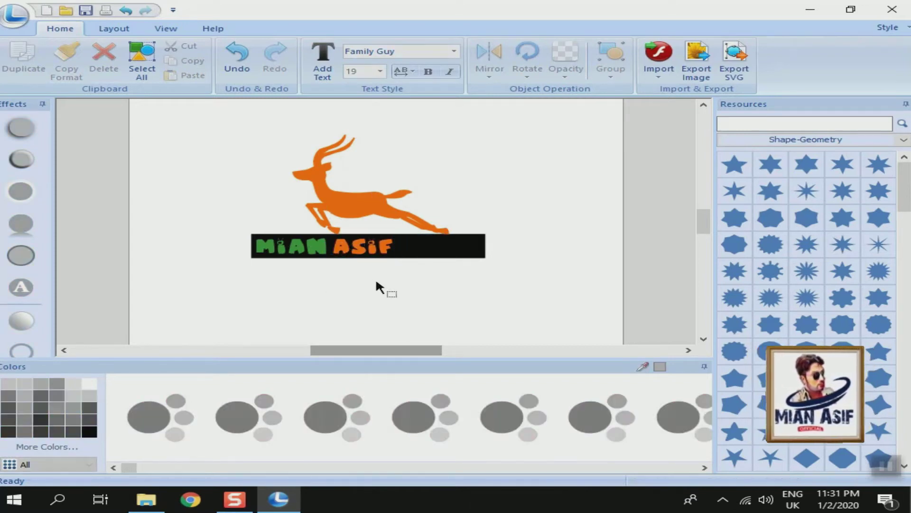
Add a bold 'Official' text and move it onto the black bar after the name
click(323, 62)
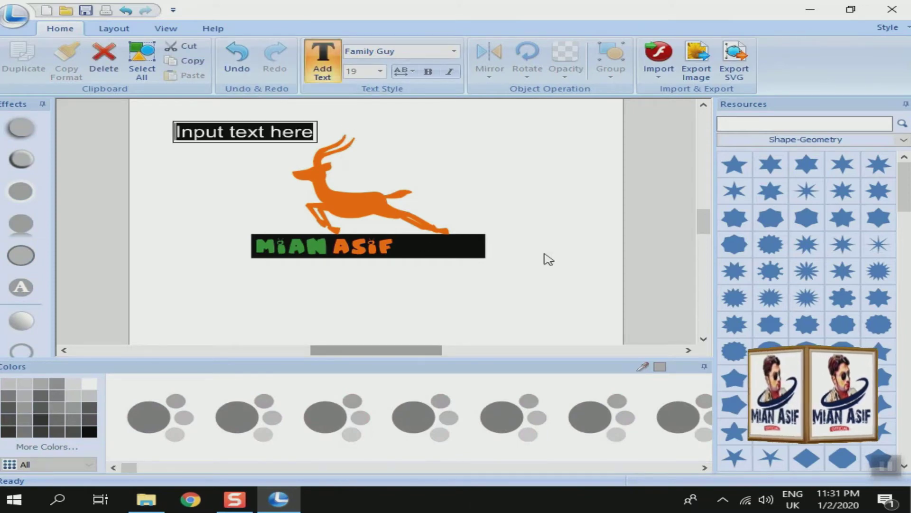
text(O)
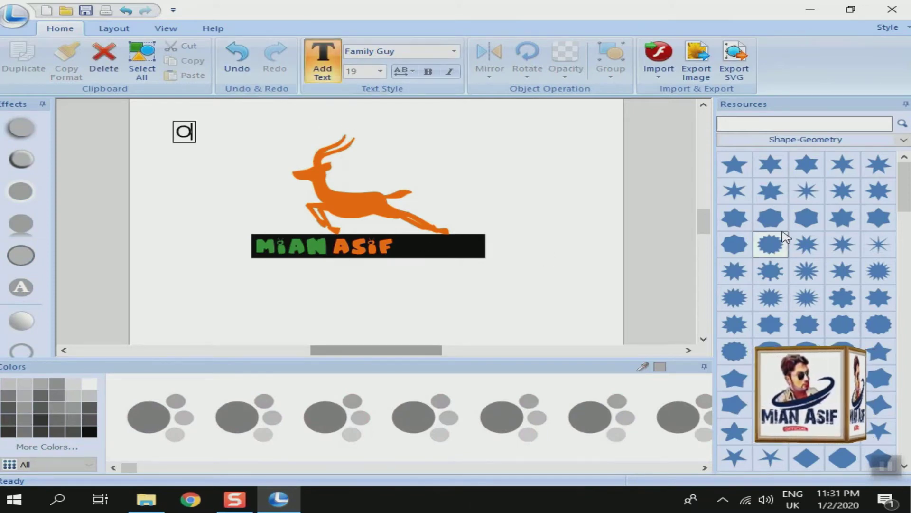
text(f)
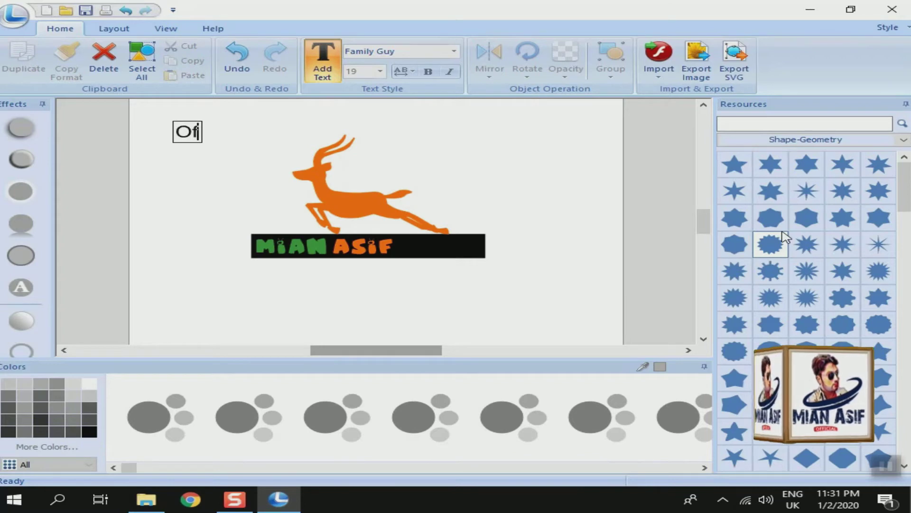
text(ficial)
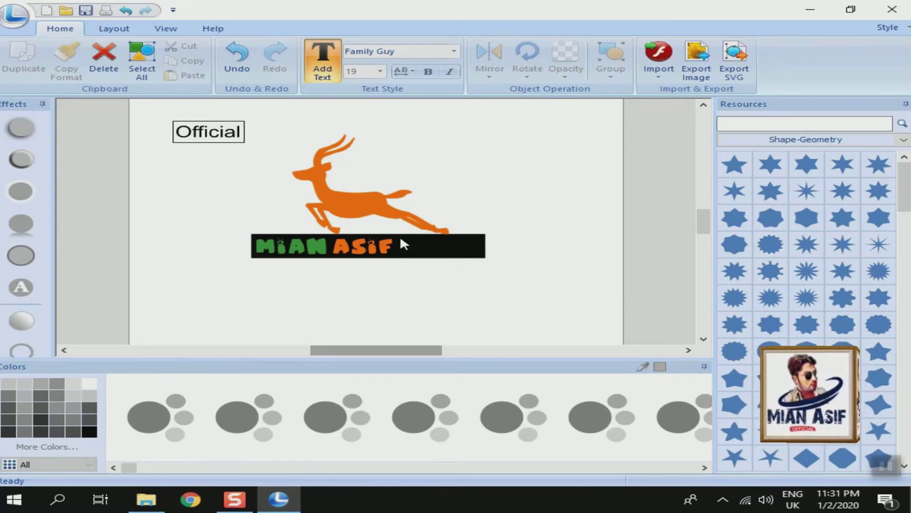
click(198, 188)
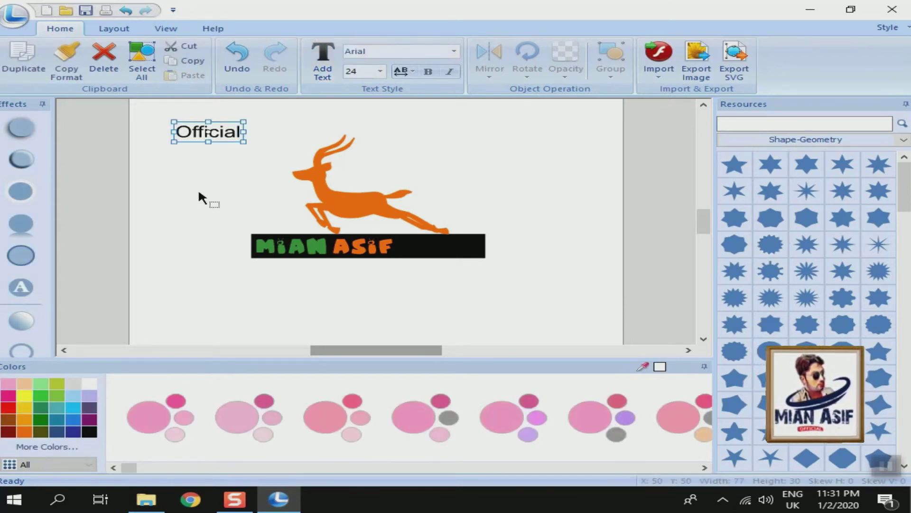
click(428, 71)
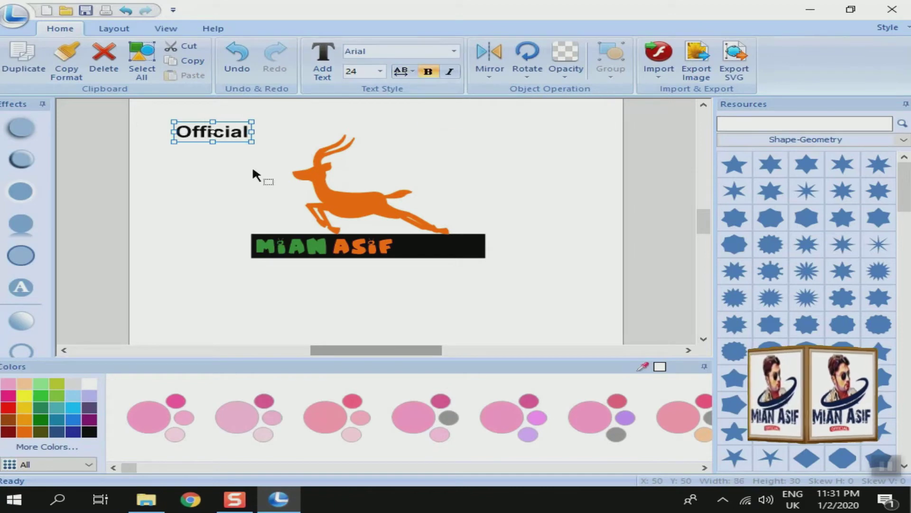
click(214, 172)
click(236, 137)
drag(236, 136, 461, 252)
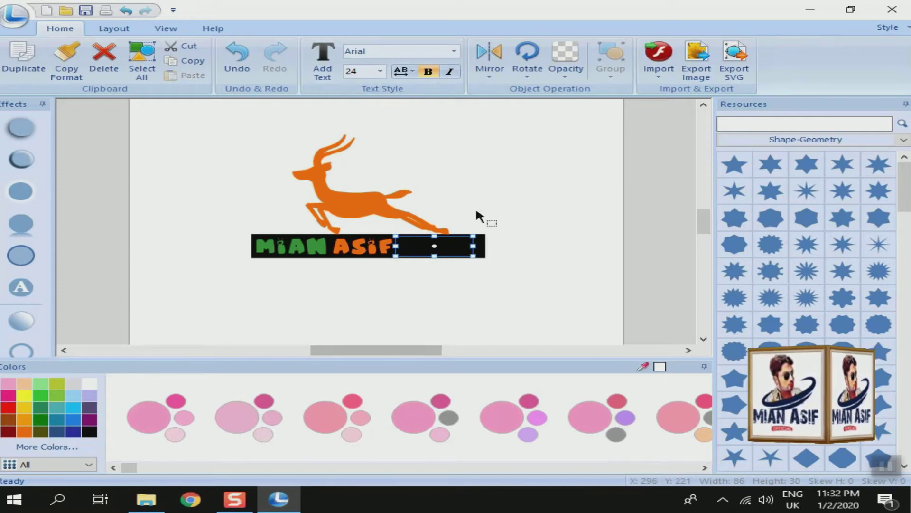
Color the Official text white from the Colors panel
click(89, 383)
click(156, 413)
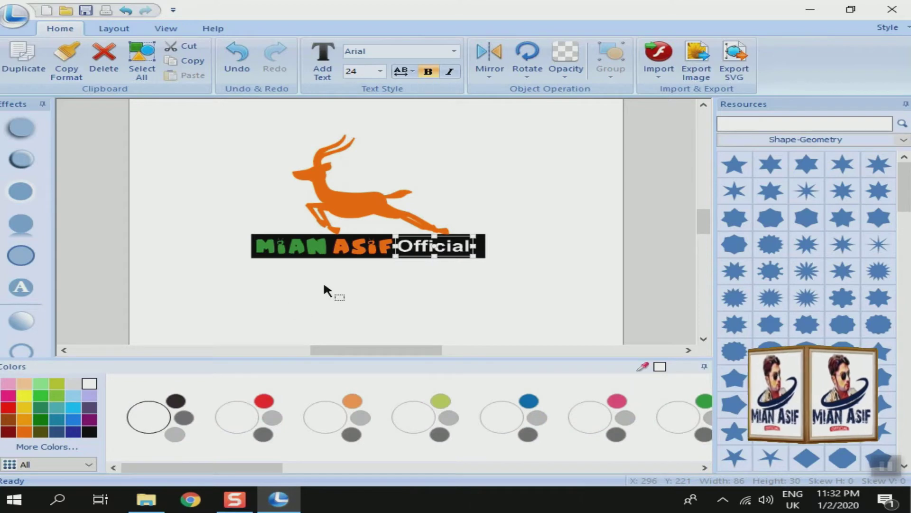
click(314, 288)
click(420, 245)
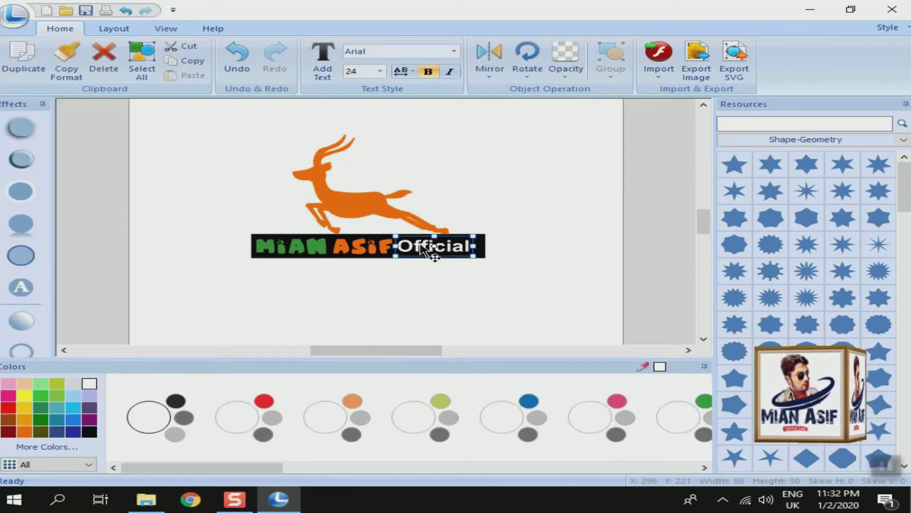
click(454, 51)
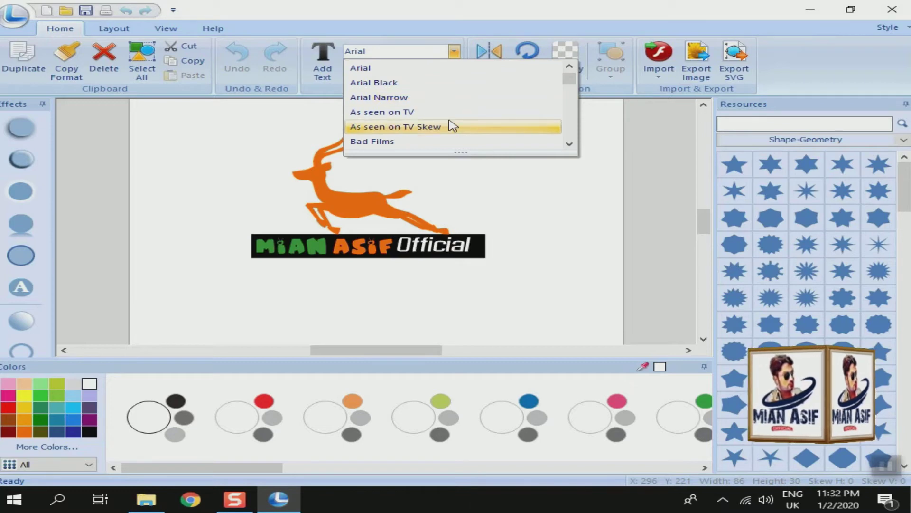
Apply the bauserif font to the white Official text
scroll(451, 136, down, 1)
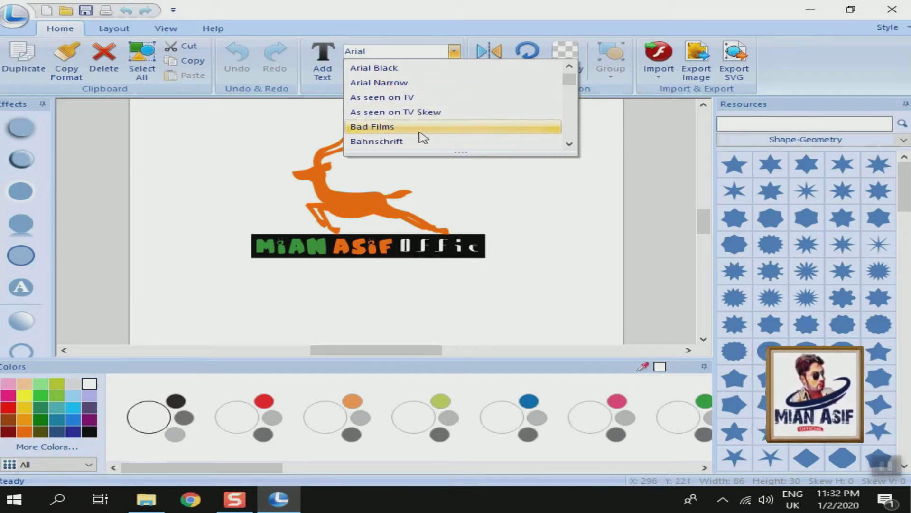
scroll(420, 139, down, 1)
scroll(420, 139, down, 1)
scroll(417, 141, down, 2)
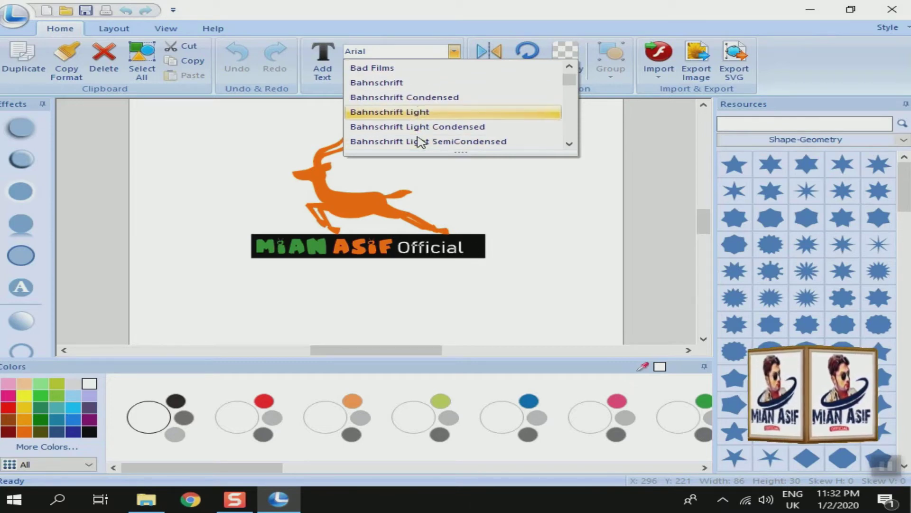
scroll(418, 141, down, 4)
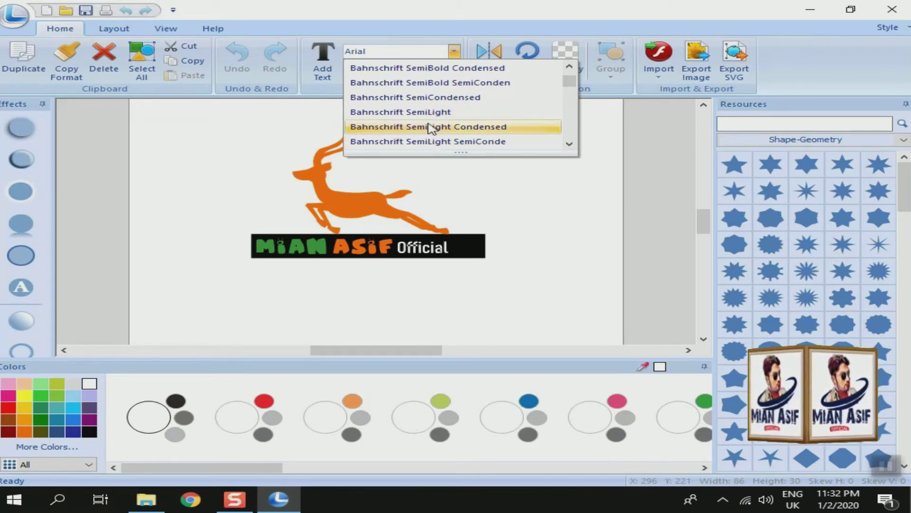
scroll(436, 147, down, 1)
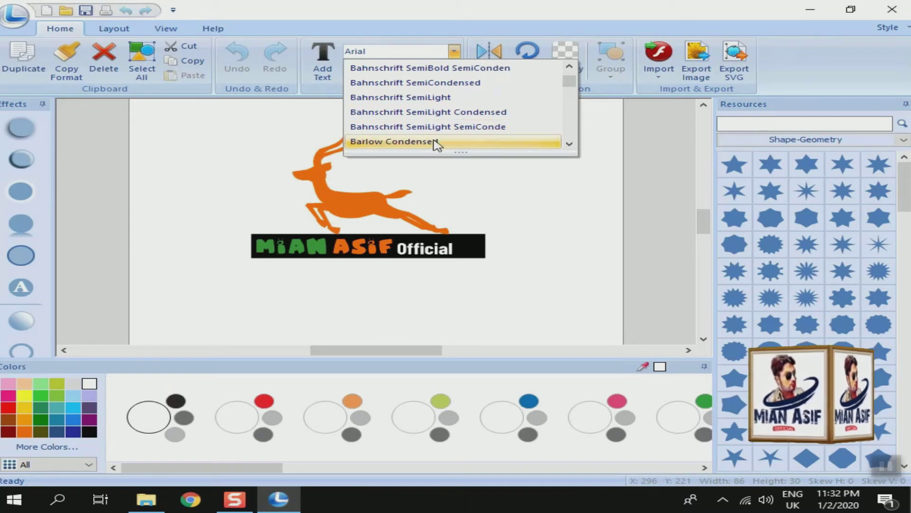
scroll(434, 145, down, 1)
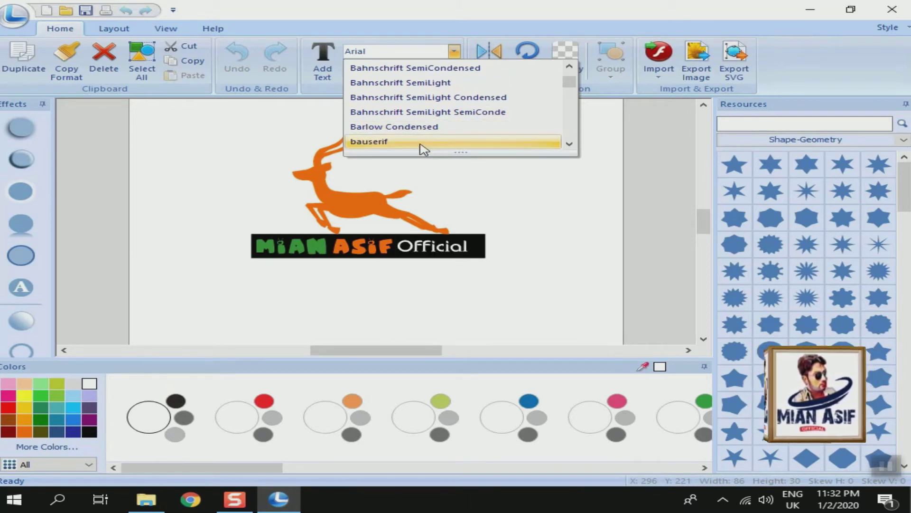
click(424, 143)
click(255, 201)
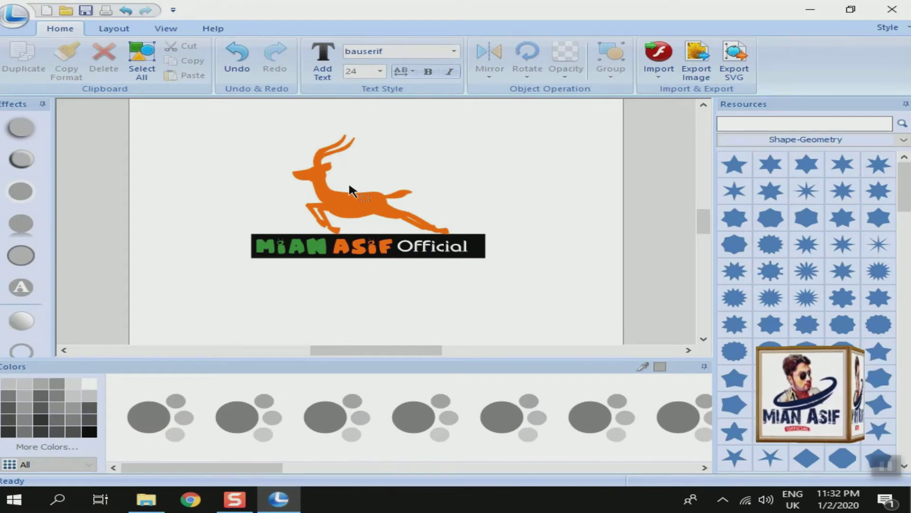
click(345, 198)
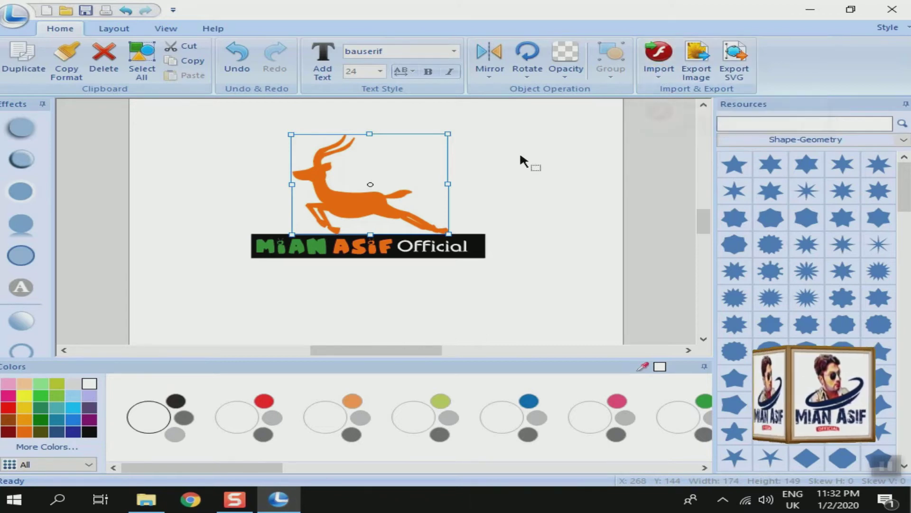
Place a Shape-Geometry six-pointed star over the deer logo and enlarge it to cover it
click(533, 166)
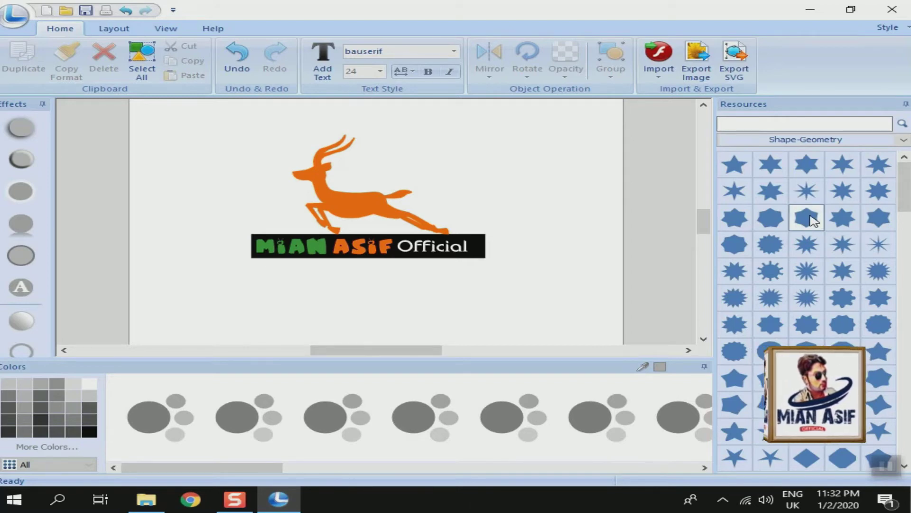
drag(813, 219, 558, 150)
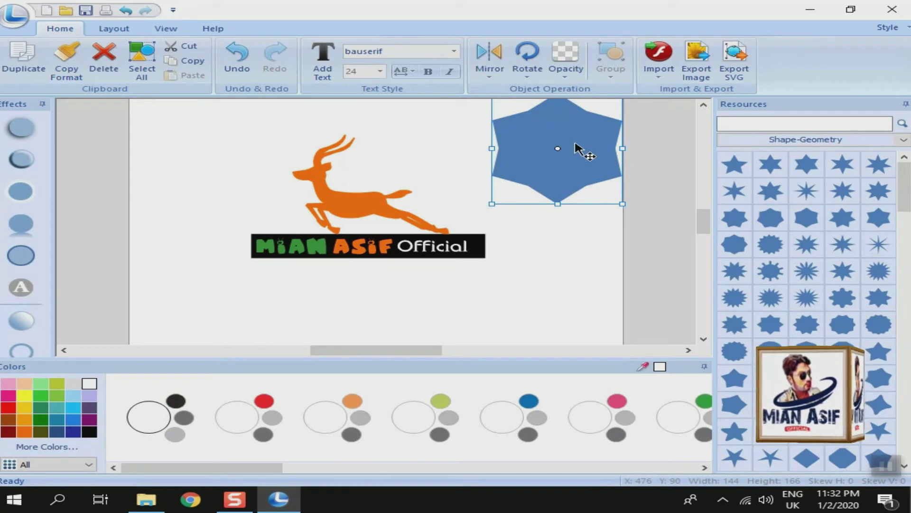
drag(578, 156, 364, 222)
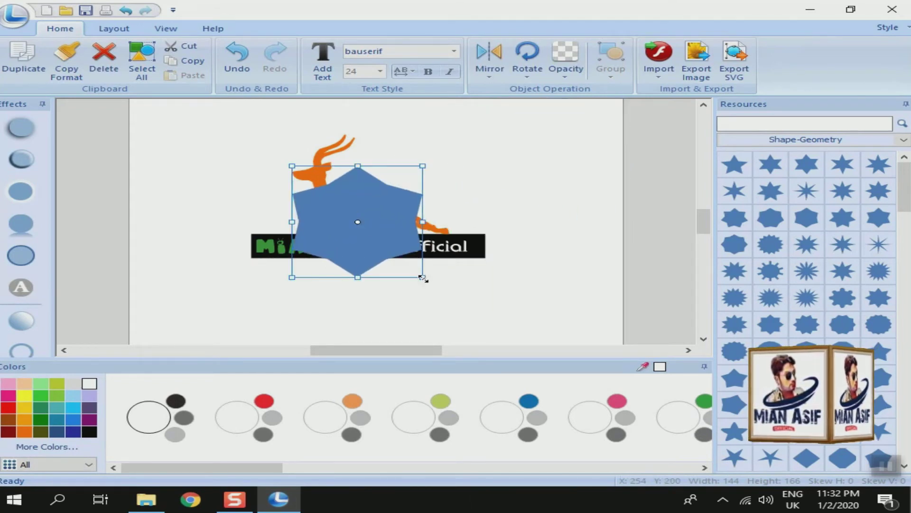
drag(424, 278, 498, 305)
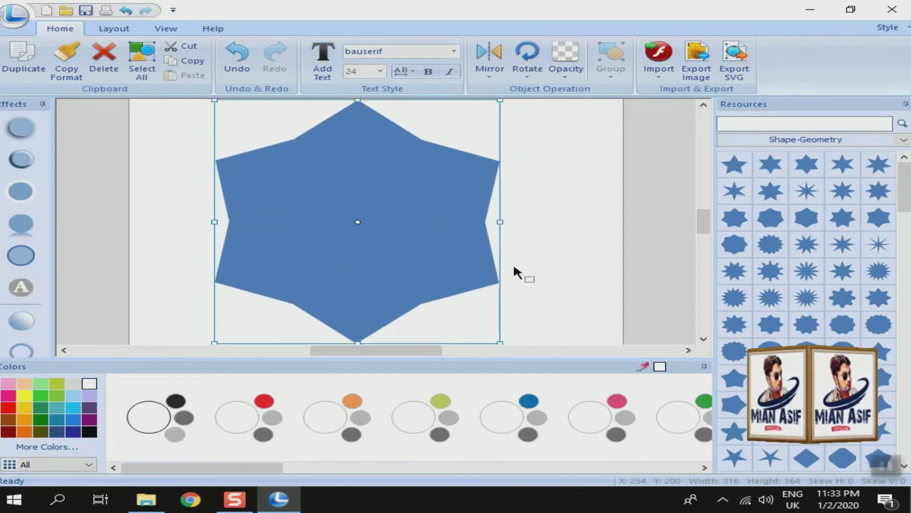
Send the star behind the logo, then center and slightly shrink it
right_click(369, 261)
mouse_move(436, 438)
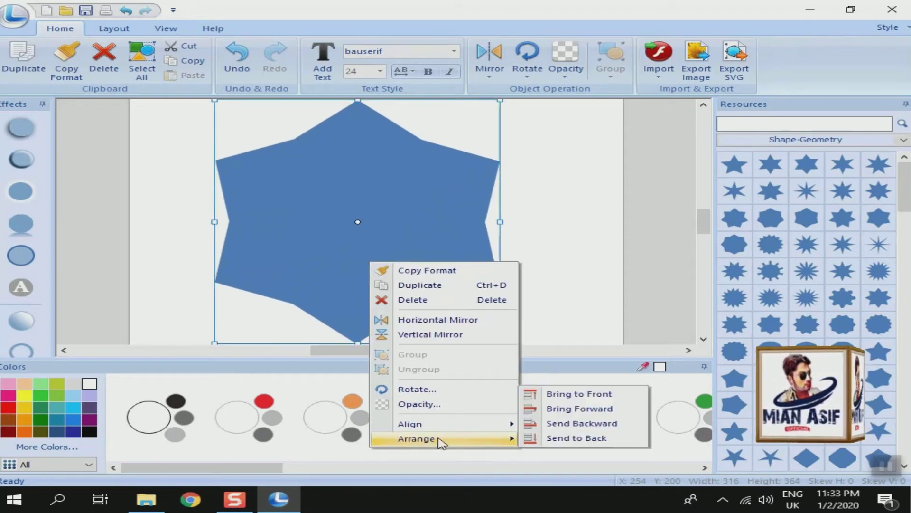
click(574, 437)
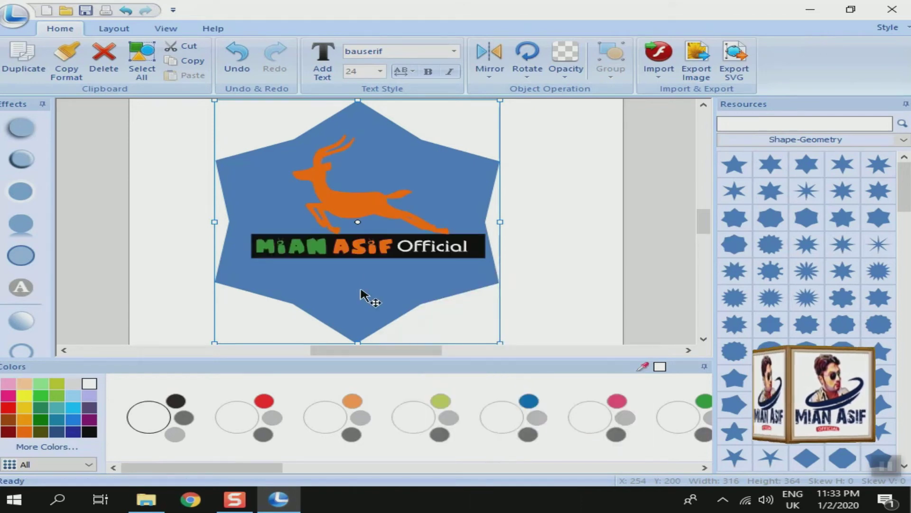
drag(360, 293, 366, 291)
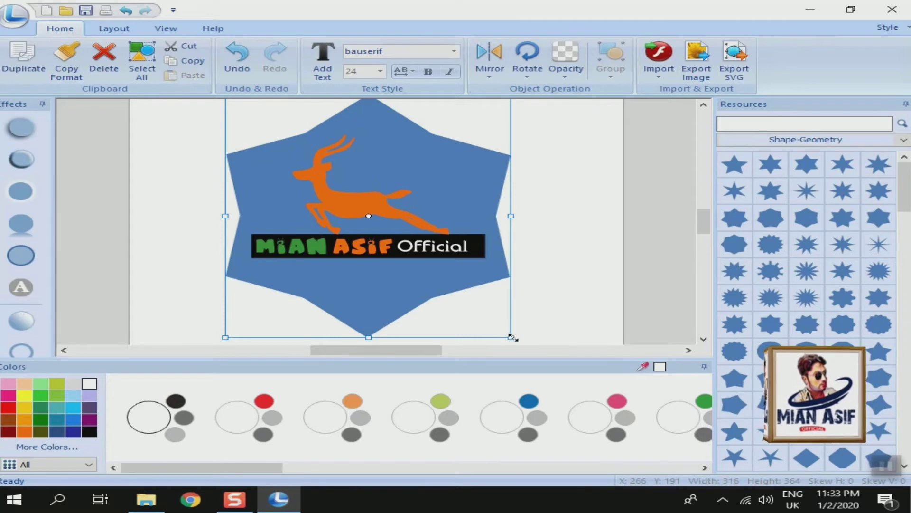
drag(511, 337, 503, 331)
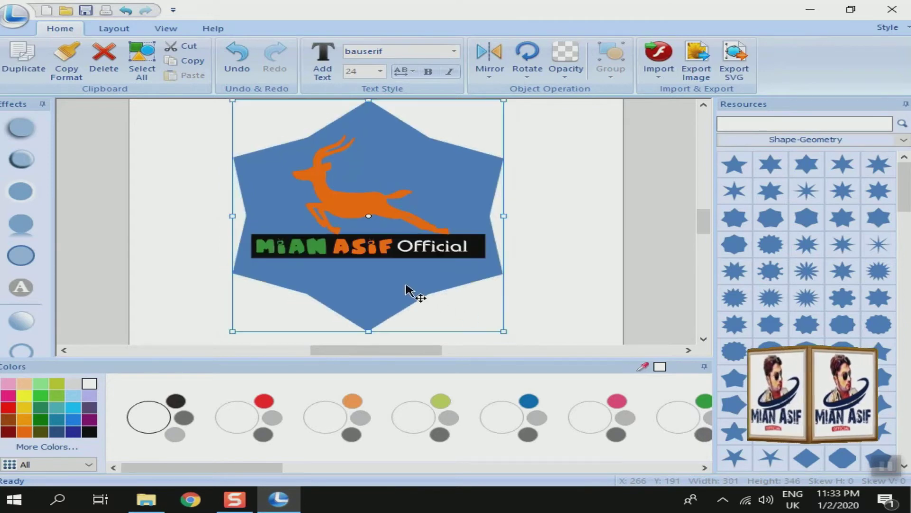
drag(407, 287, 409, 284)
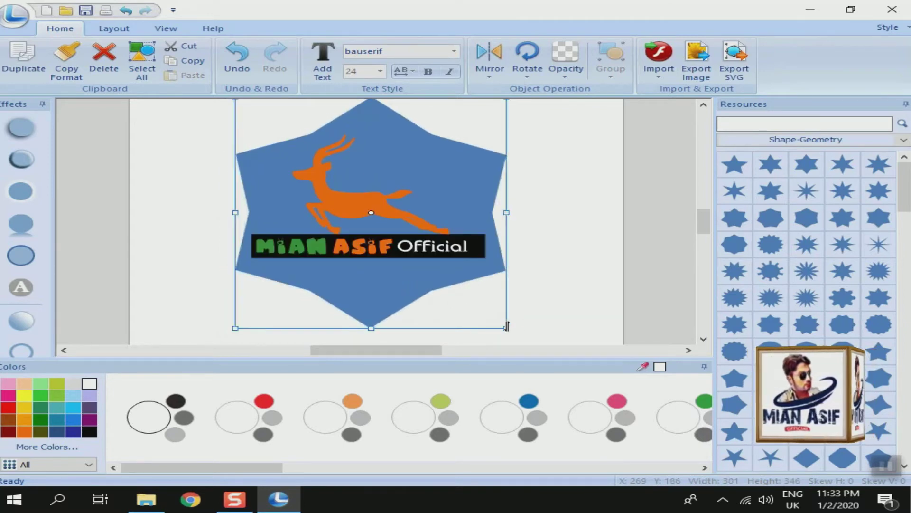
drag(504, 327, 500, 323)
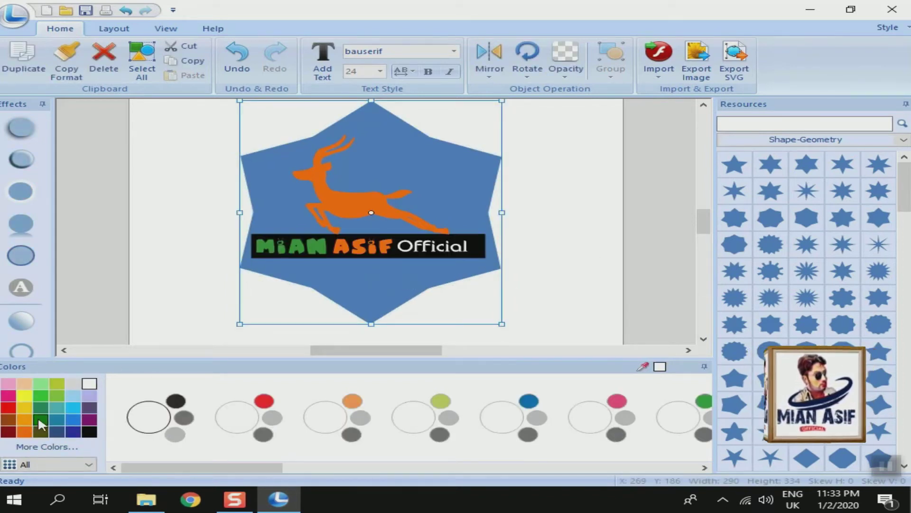
Fill the six-pointed star with solid blue
click(142, 416)
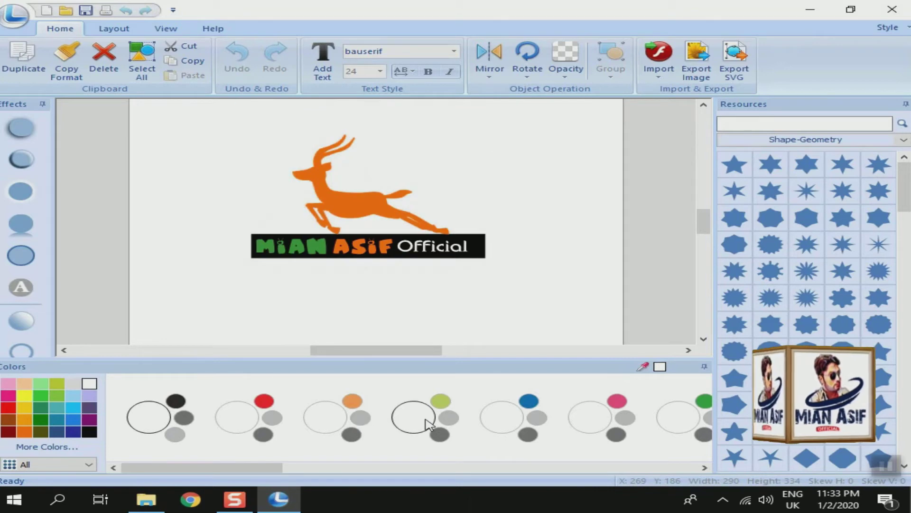
click(528, 401)
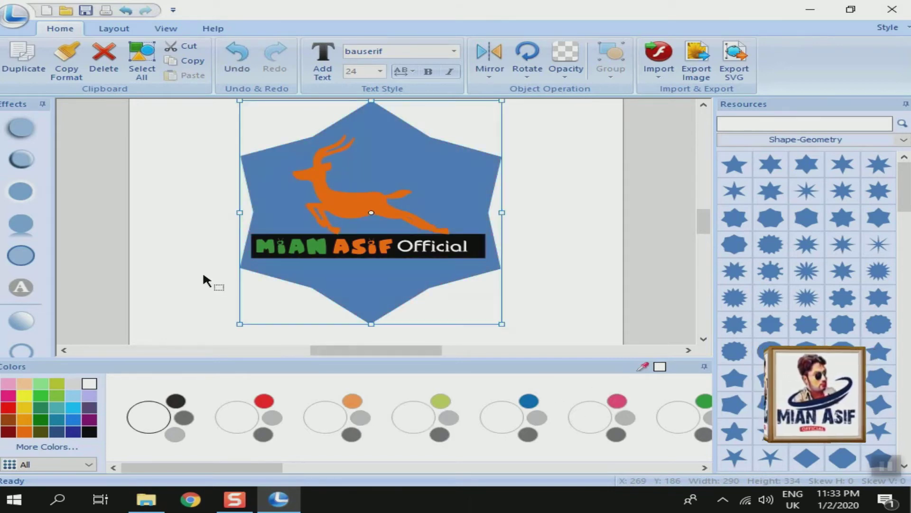
click(175, 263)
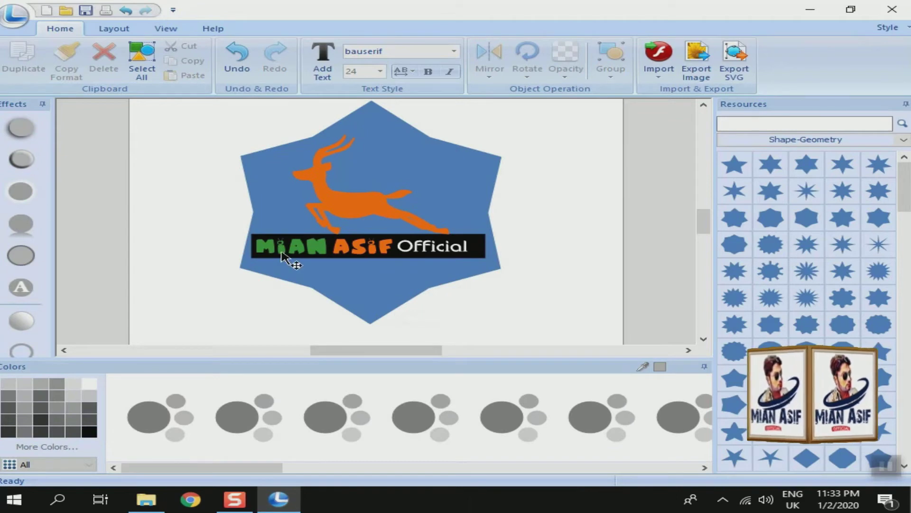
click(368, 251)
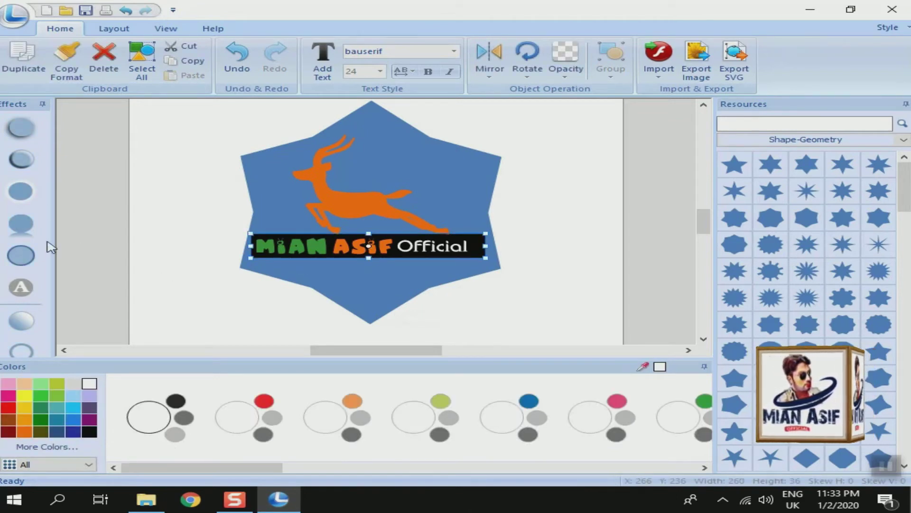
click(27, 236)
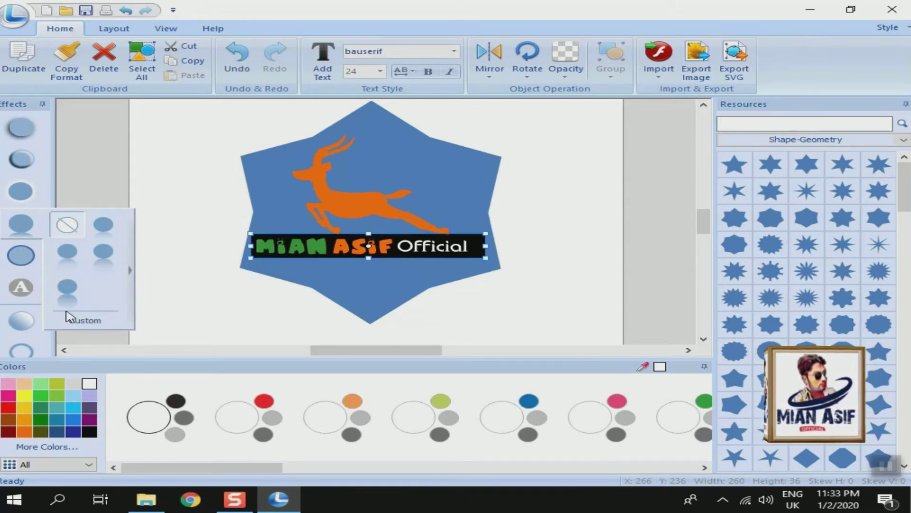
click(325, 193)
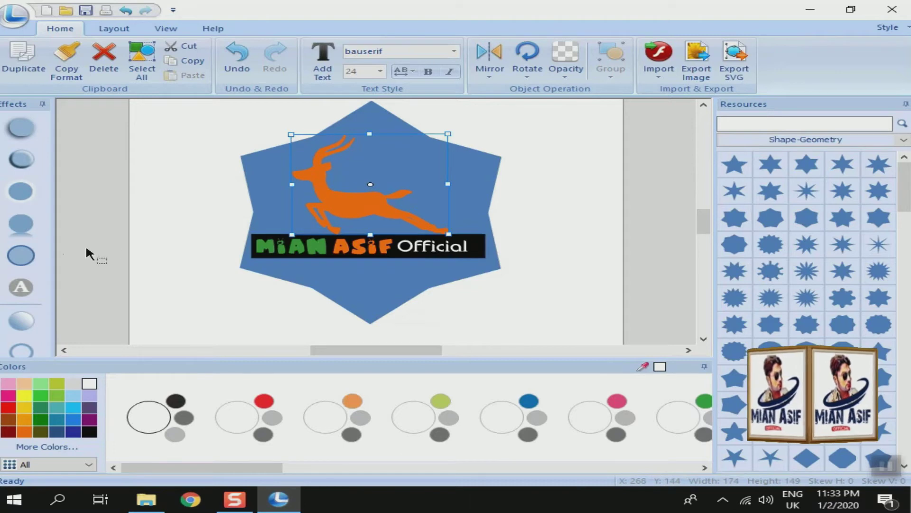
click(27, 227)
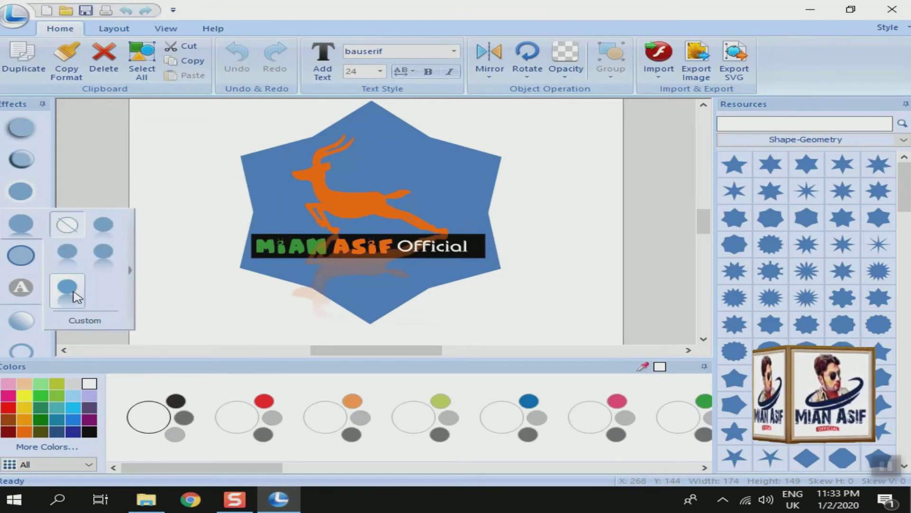
click(343, 254)
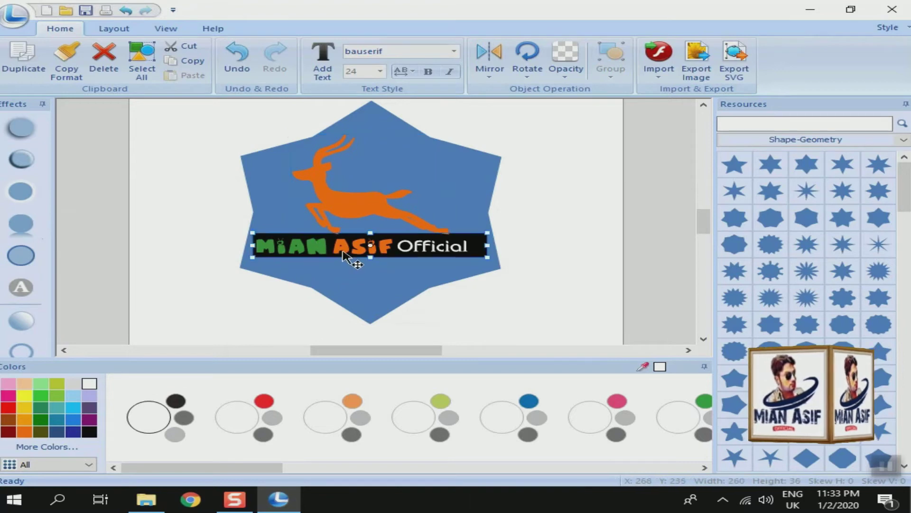
click(21, 256)
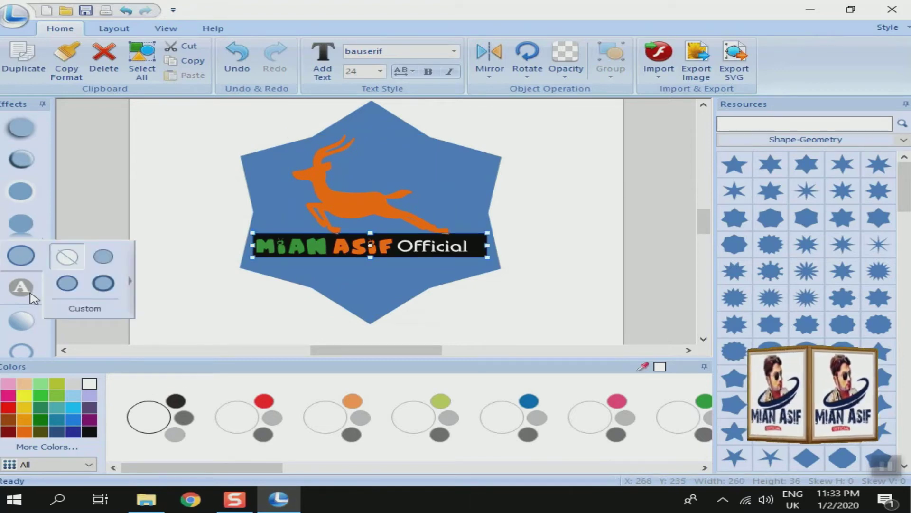
click(138, 243)
click(311, 247)
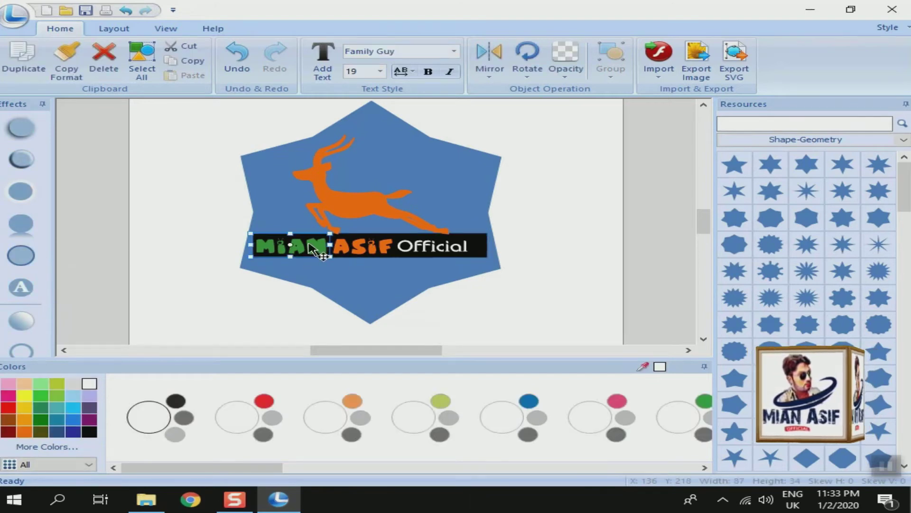
click(33, 287)
click(96, 293)
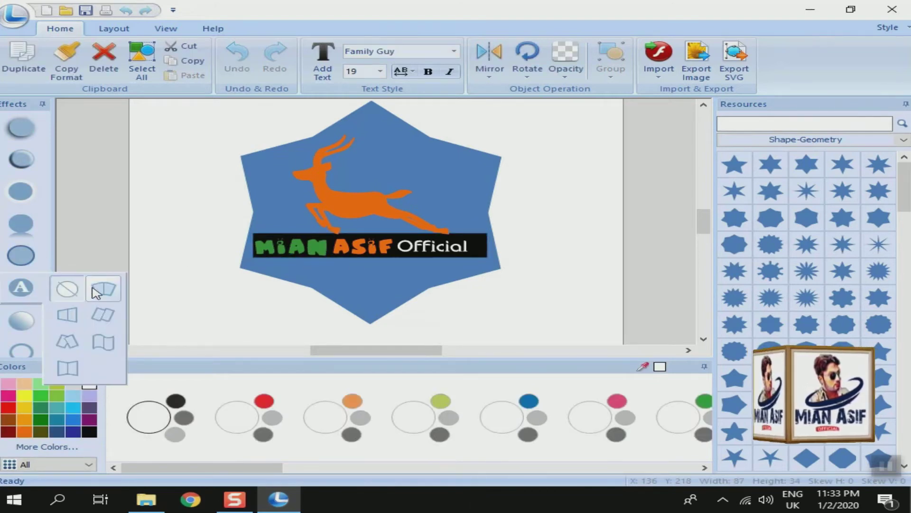
click(98, 315)
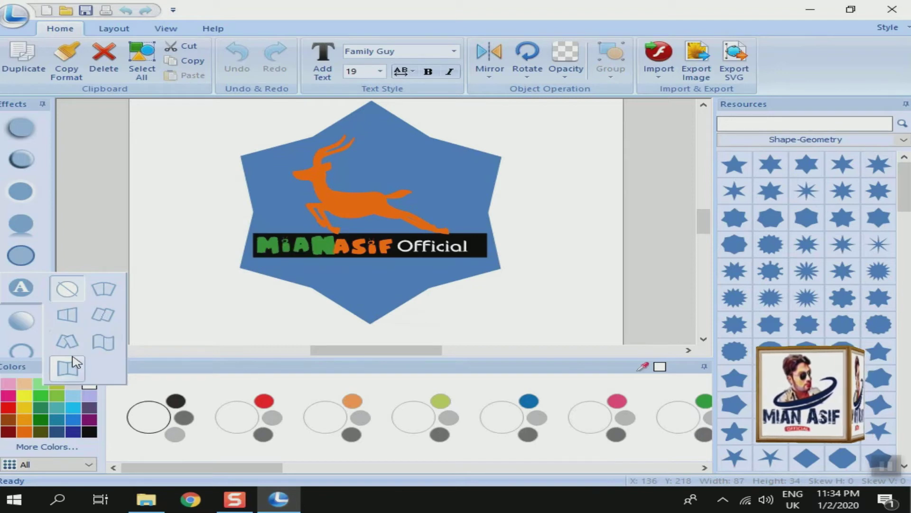
click(128, 236)
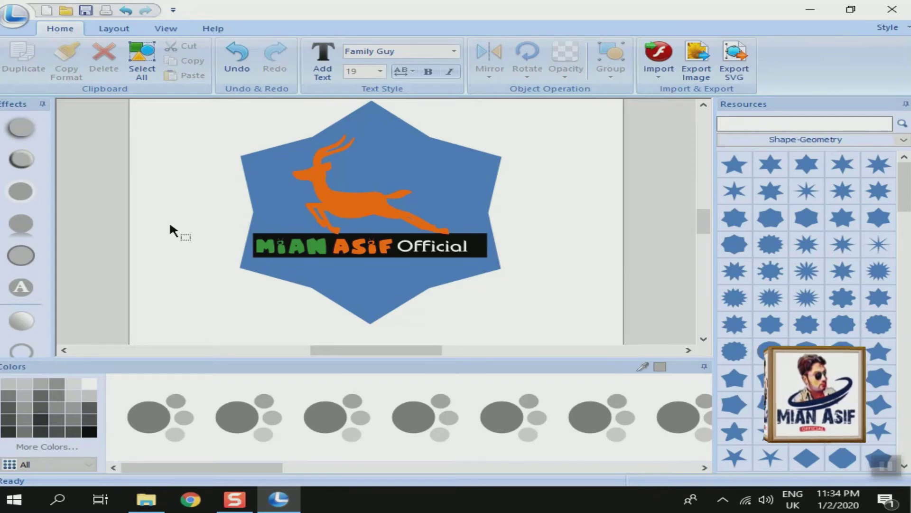
Export the logo as a 550×400 transparent-background PNG named 1 on the Desktop
click(694, 71)
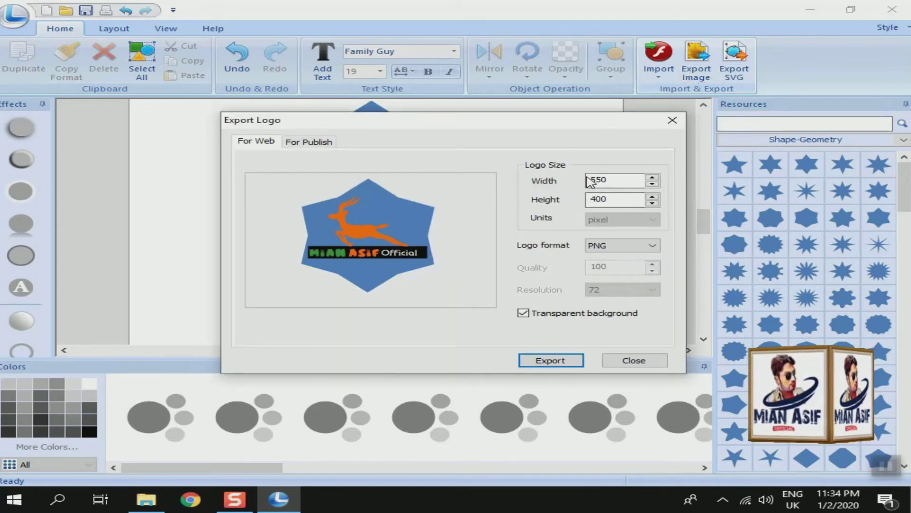
click(653, 246)
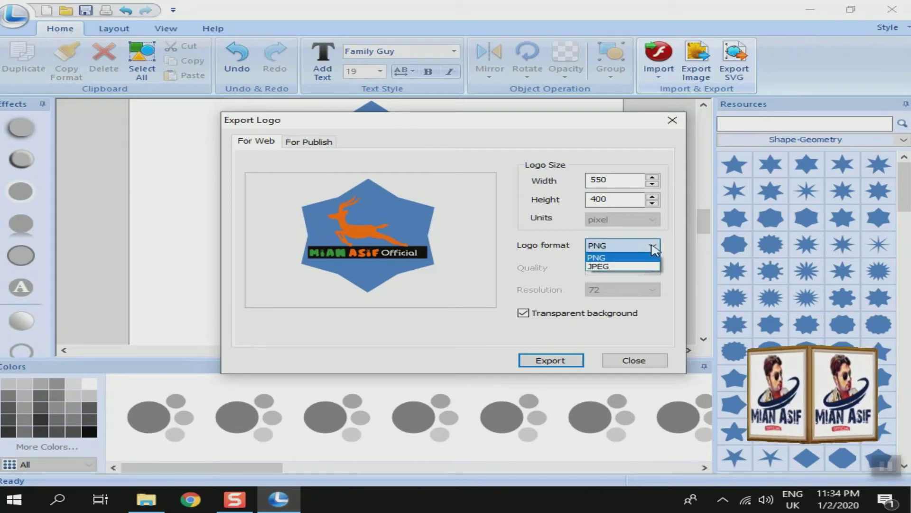
click(540, 256)
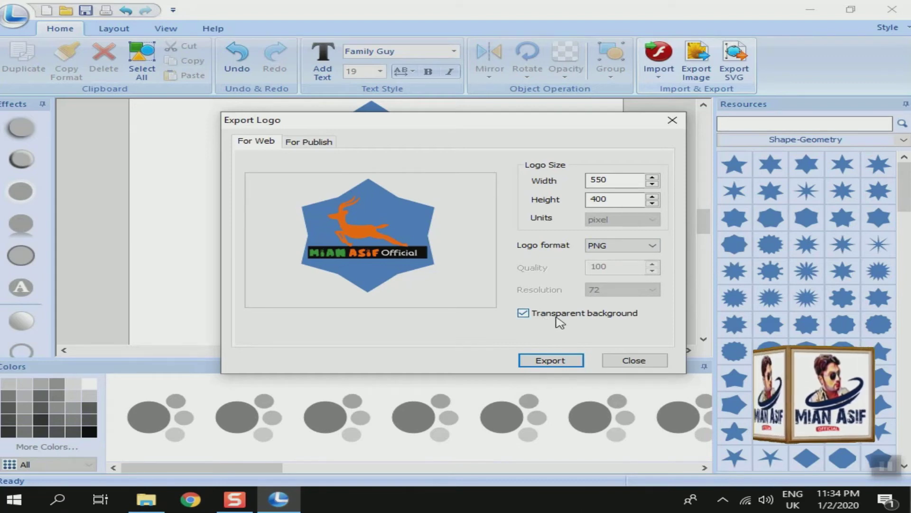
click(569, 360)
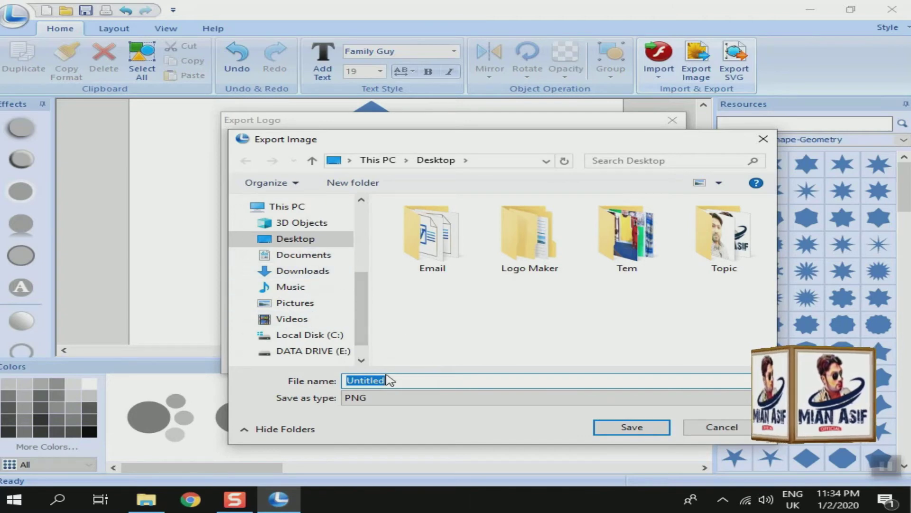
text(1)
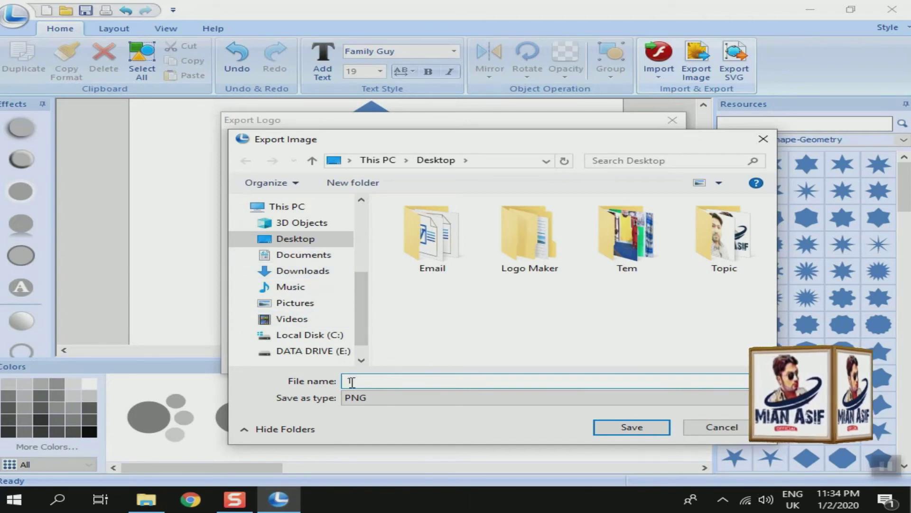
click(605, 423)
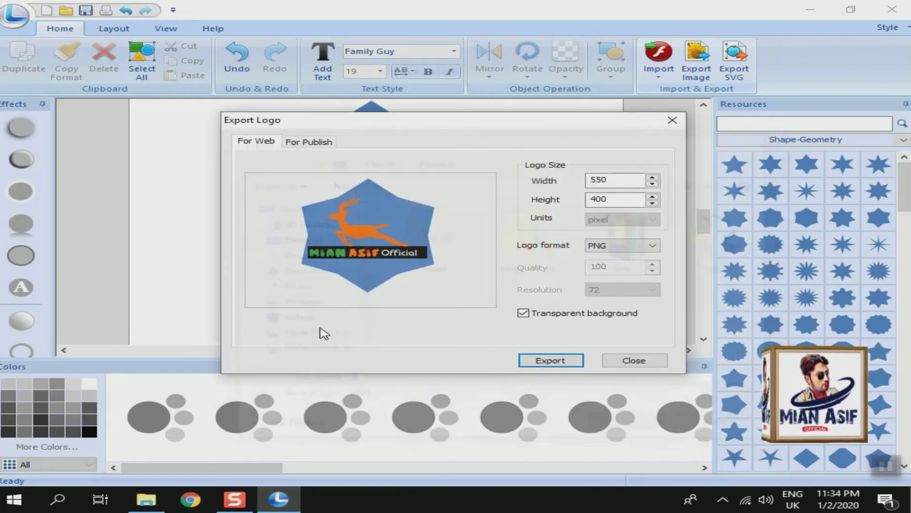
click(617, 363)
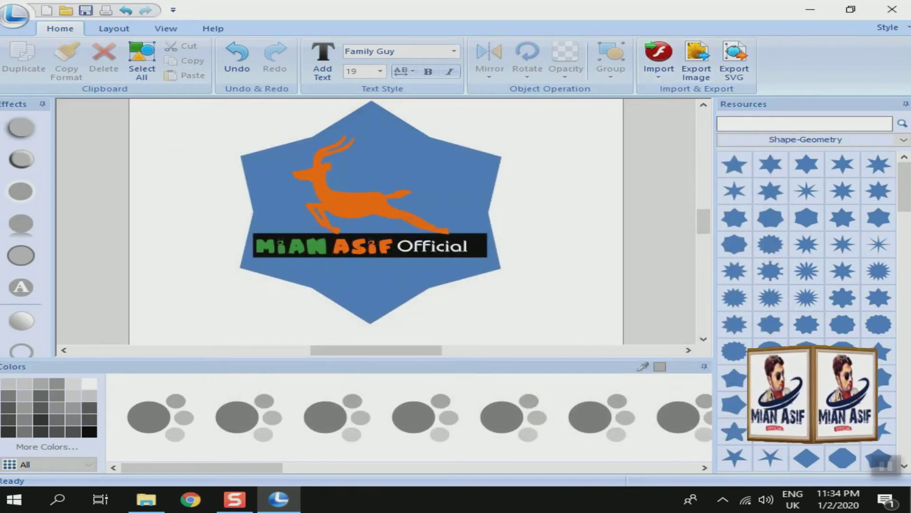
Open the exported 1.png from the desktop in Photos, set as the default app
click(811, 9)
right_click(331, 156)
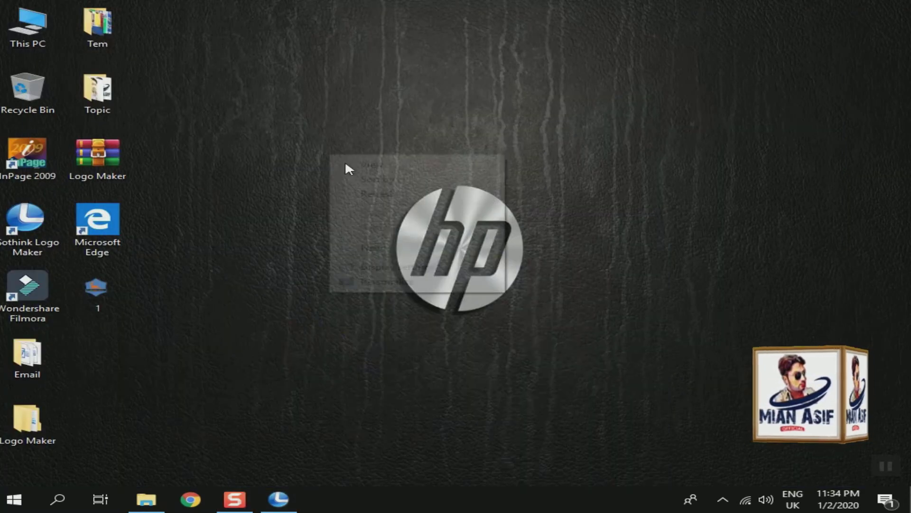
click(378, 194)
right_click(109, 279)
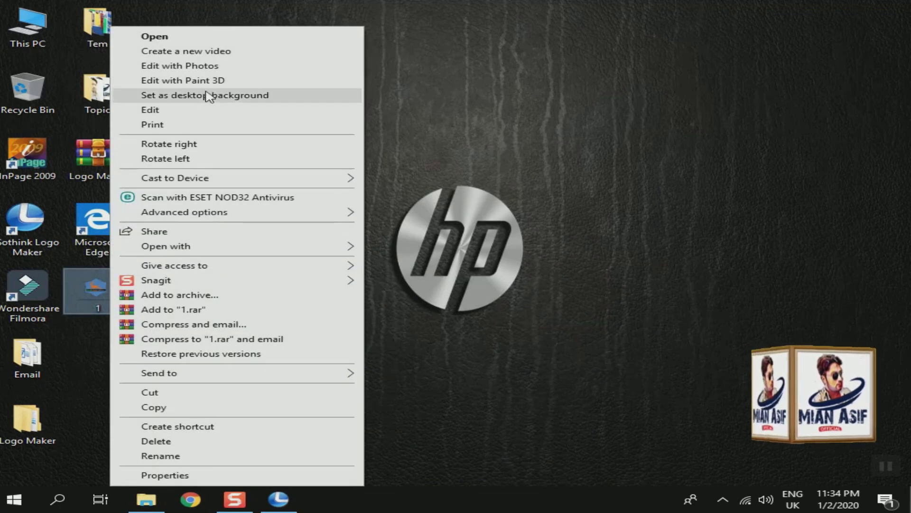
click(218, 36)
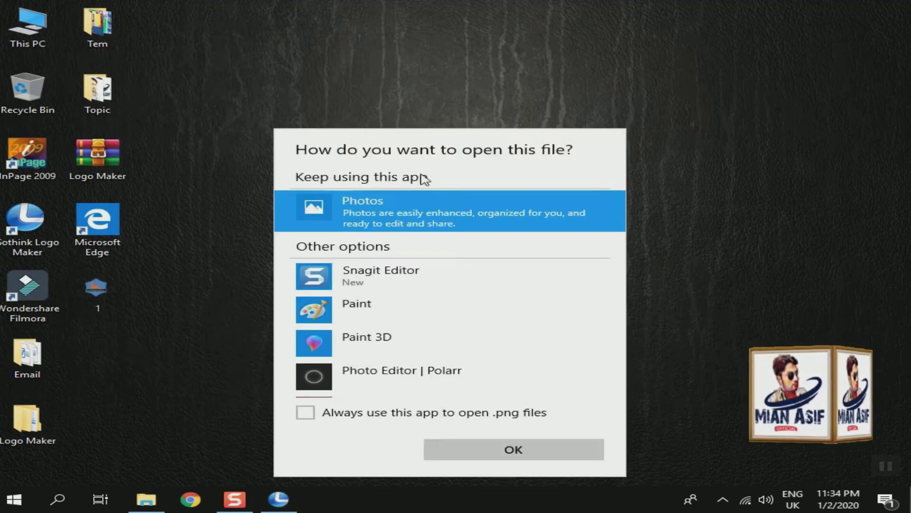
click(384, 413)
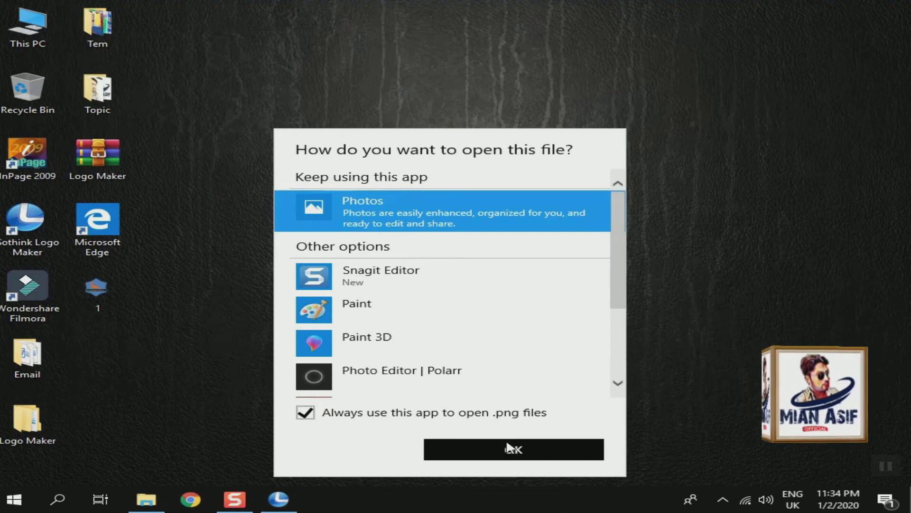
click(444, 448)
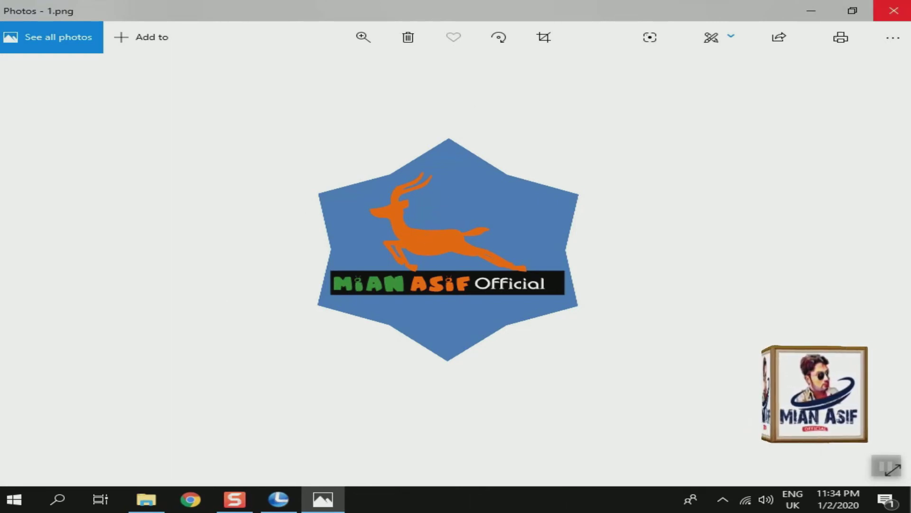
Close Photos, refresh the desktop, and restore Sothink Logo Maker from the taskbar
click(893, 10)
right_click(265, 137)
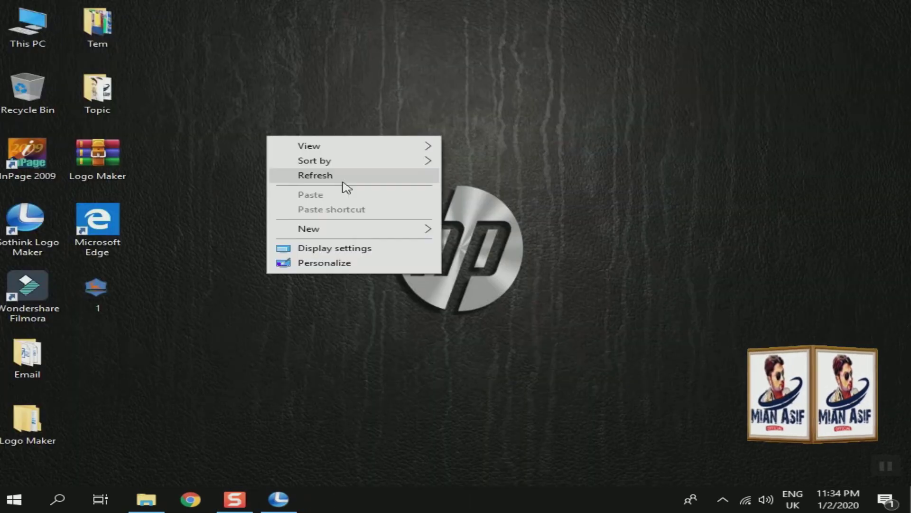
click(344, 176)
right_click(294, 156)
click(339, 195)
right_click(301, 166)
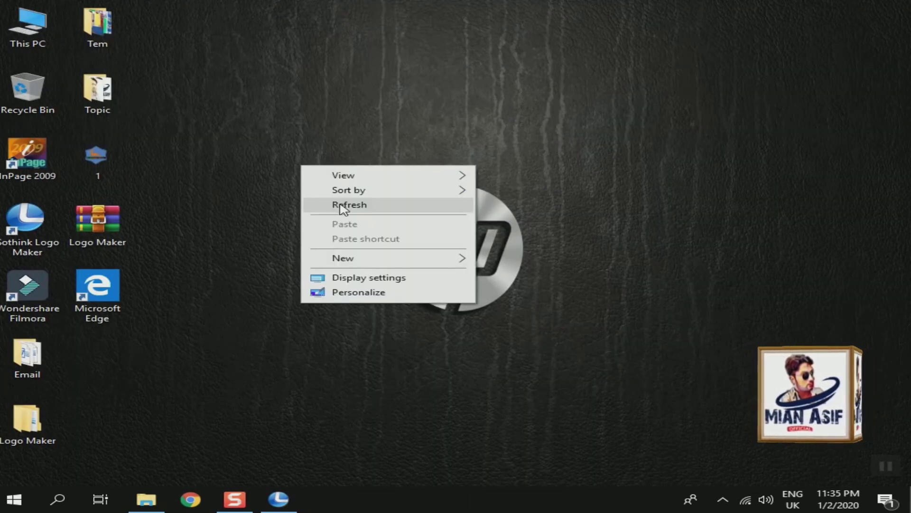
click(333, 203)
right_click(261, 147)
click(311, 185)
click(269, 503)
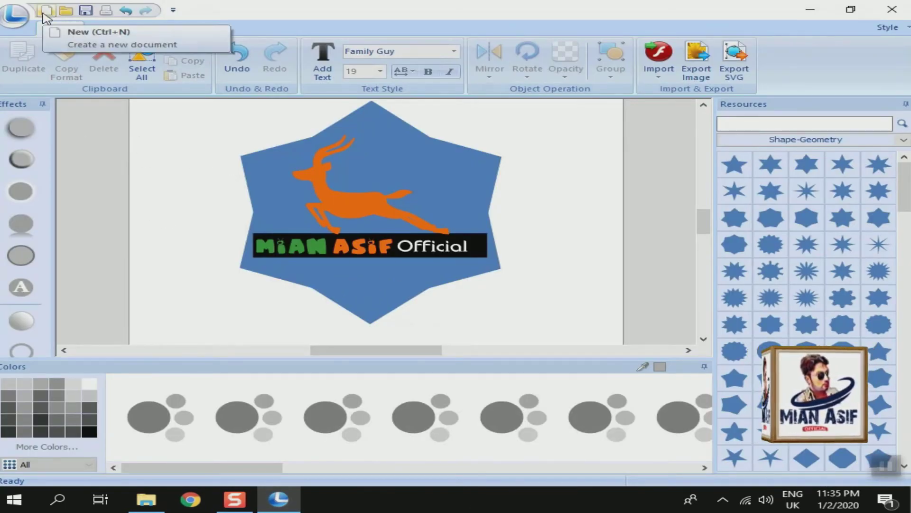
Start a new blank project without saving the old logo
click(15, 15)
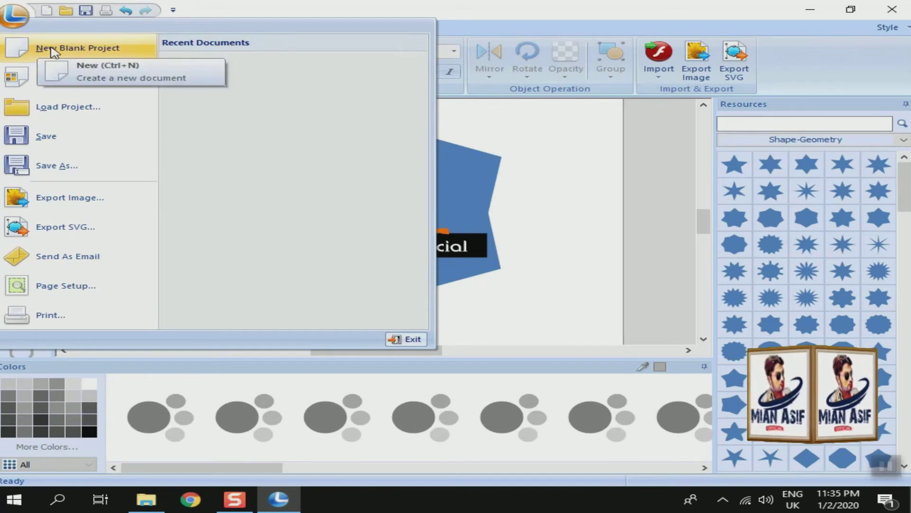
click(69, 49)
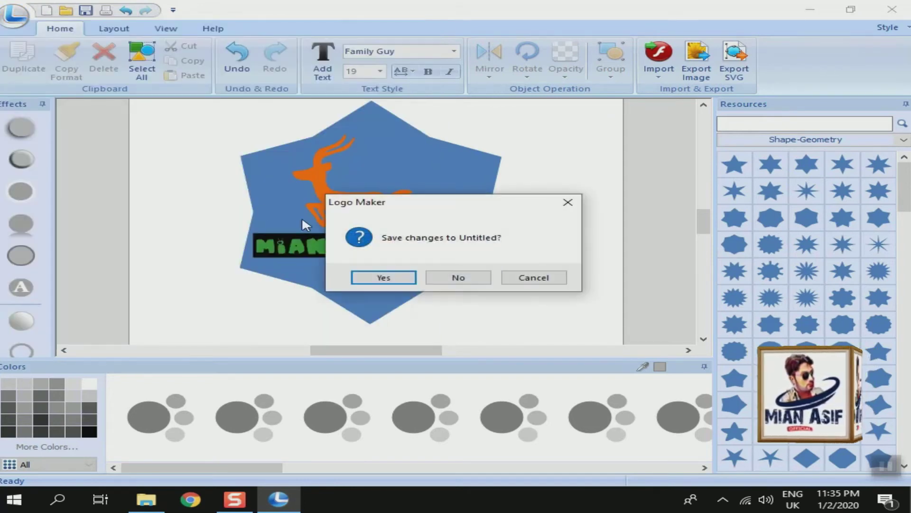
click(463, 277)
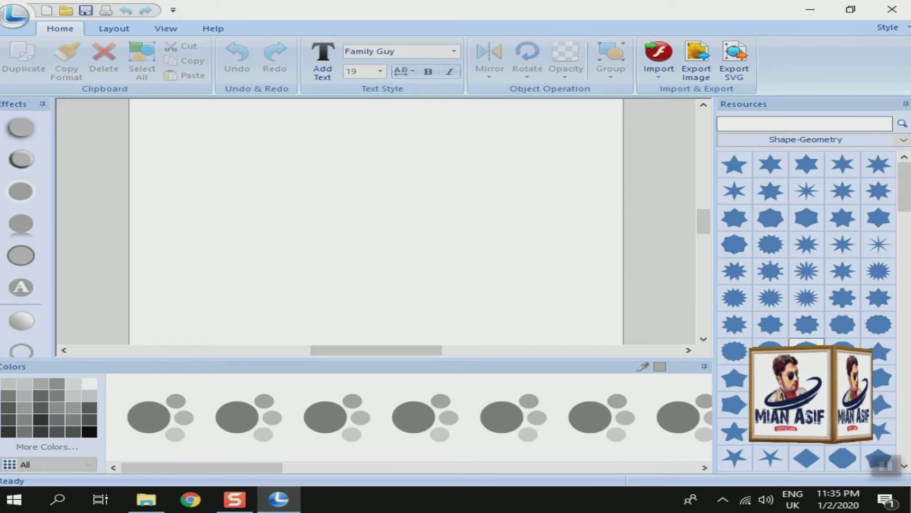
Place a blue ring shape on the canvas and enlarge it from 150 to 255 px
scroll(801, 338, down, 5)
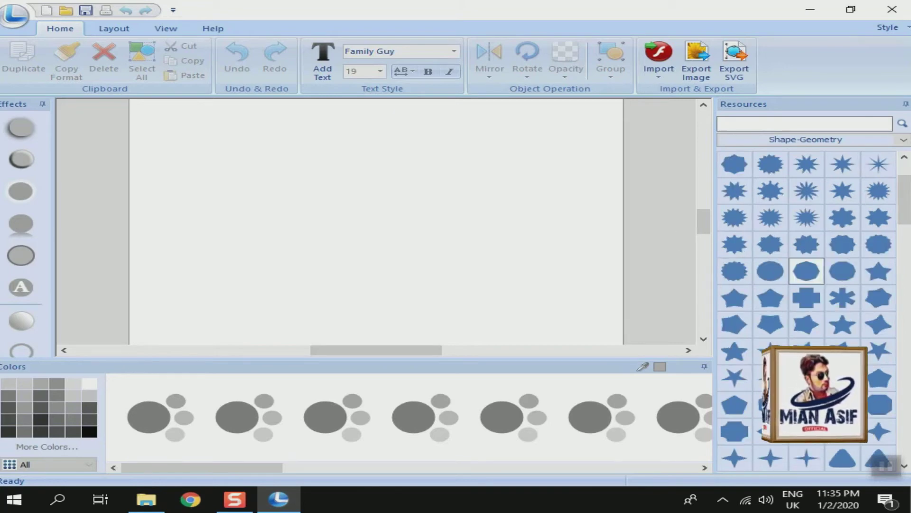
scroll(807, 191, down, 5)
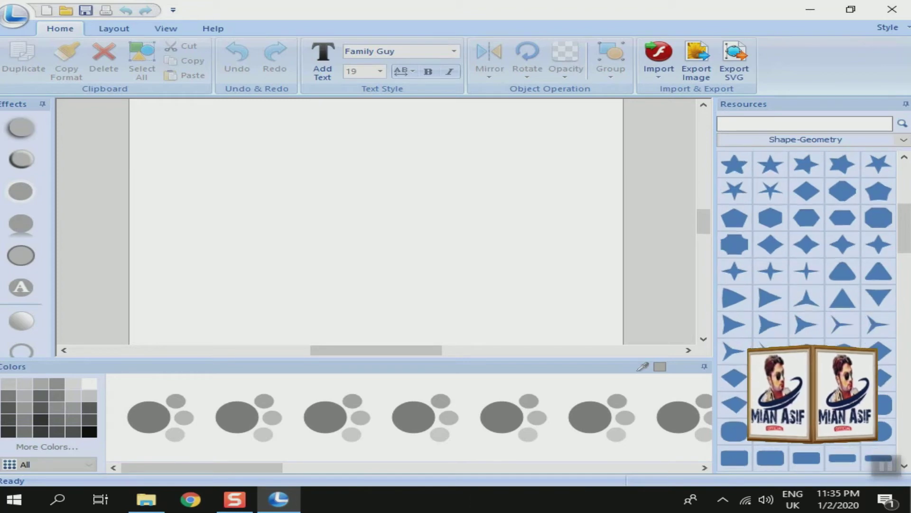
scroll(807, 237, down, 2)
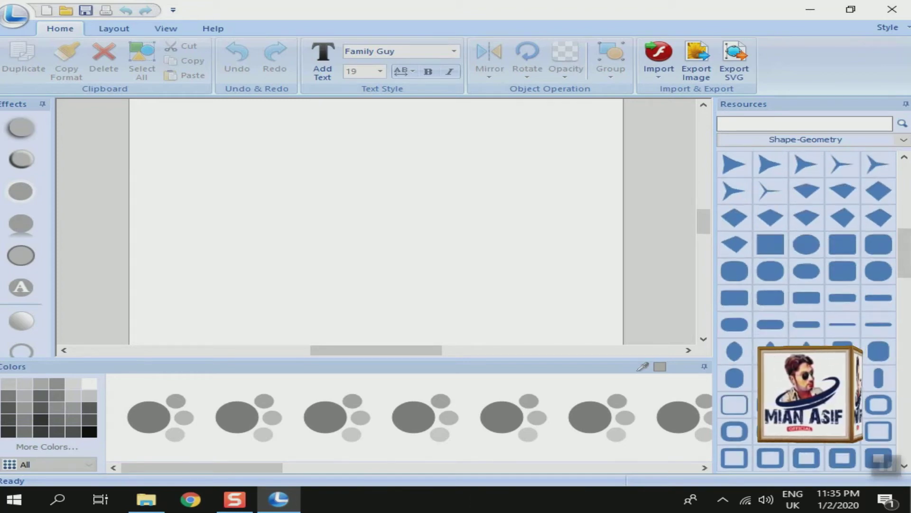
scroll(807, 237, down, 3)
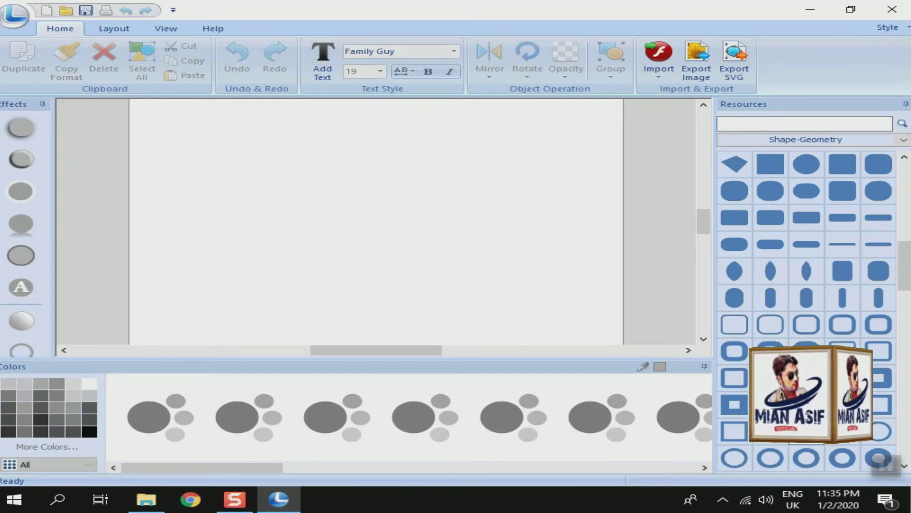
scroll(807, 237, down, 1)
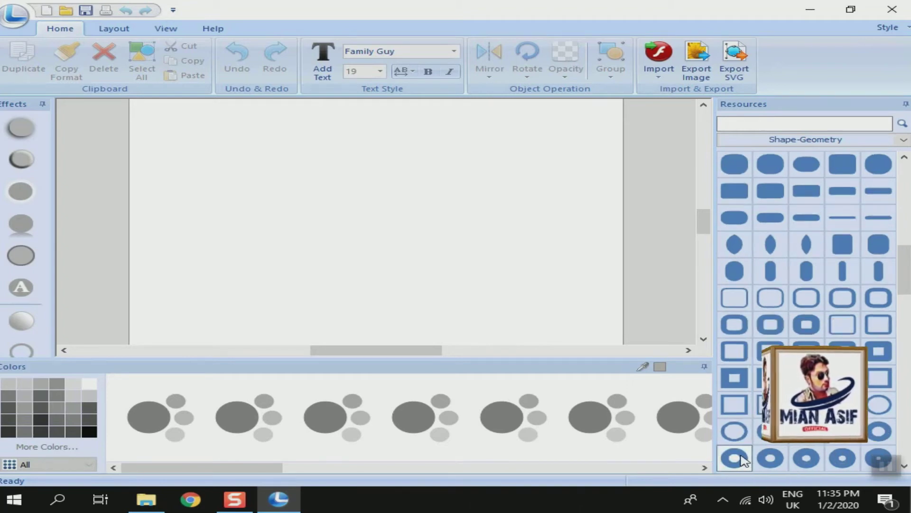
drag(742, 459, 373, 206)
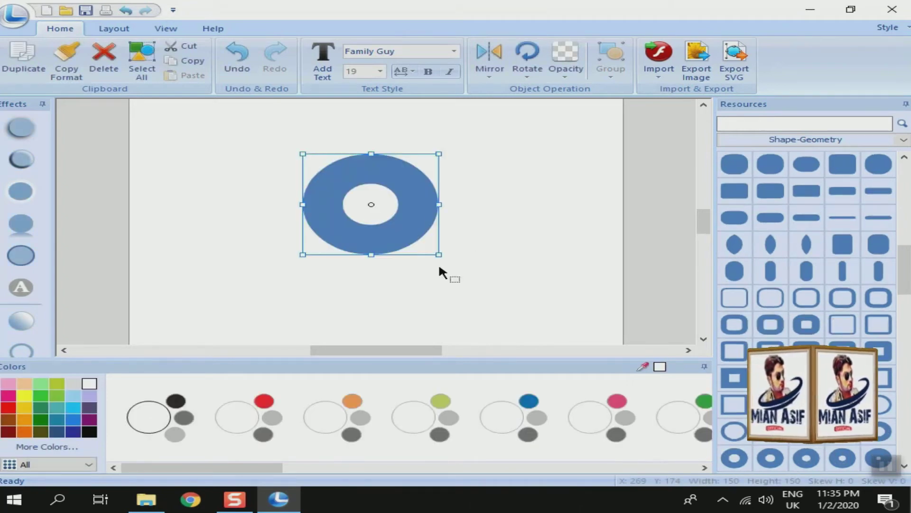
drag(439, 255, 486, 290)
click(588, 227)
Choose Import Image from the import options, after dismissing the empty SWF import
click(672, 80)
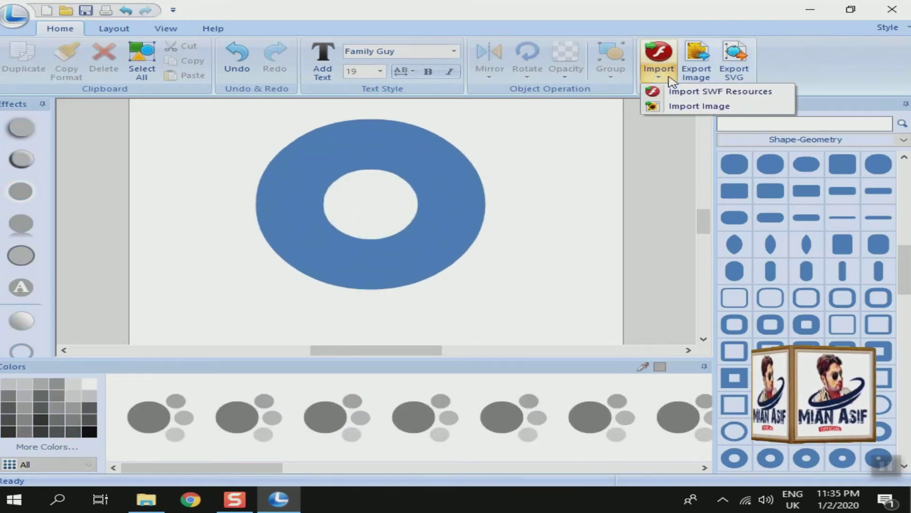
click(676, 95)
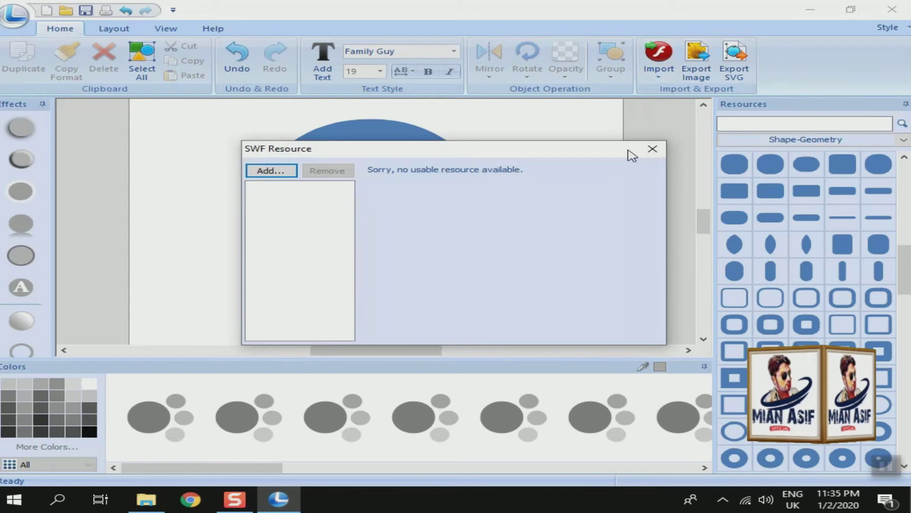
click(654, 149)
click(659, 73)
click(657, 105)
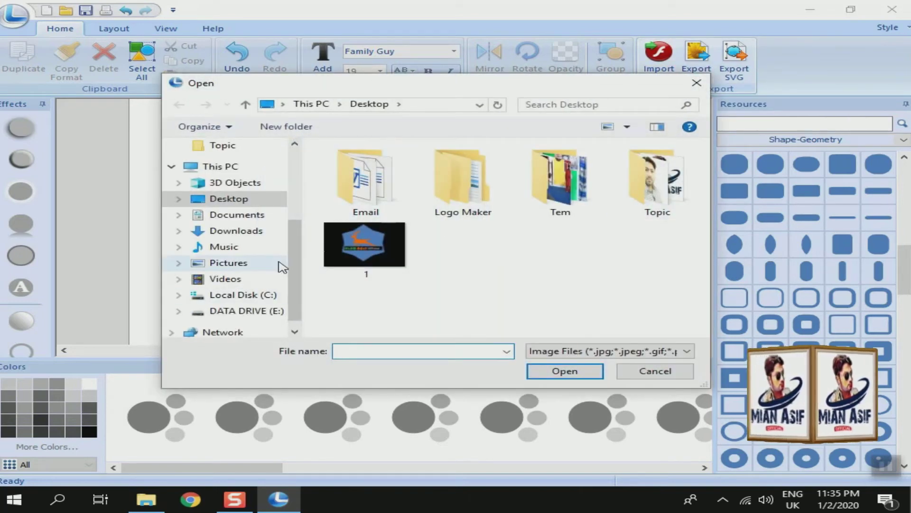
Import the portrait photo from the Topic folder and shrink it from 444 to 235 px and smaller
double_click(651, 195)
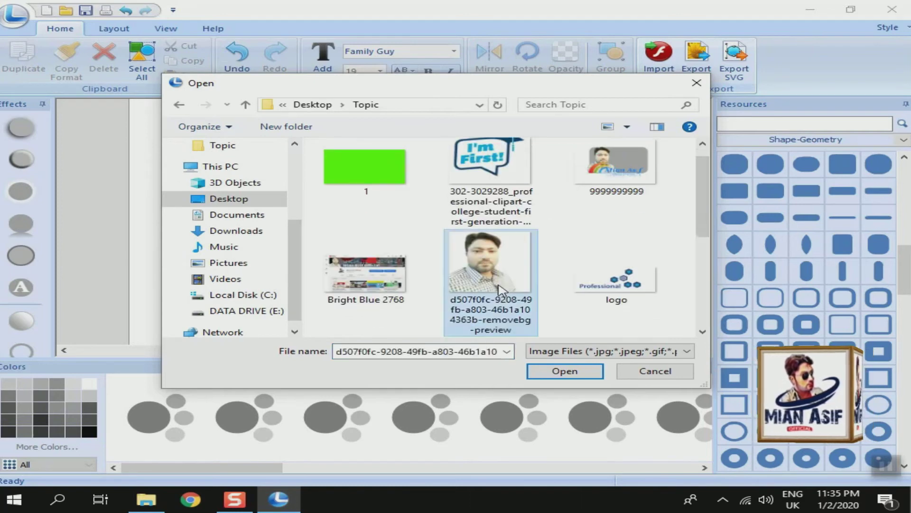
double_click(520, 282)
drag(703, 220, 666, 238)
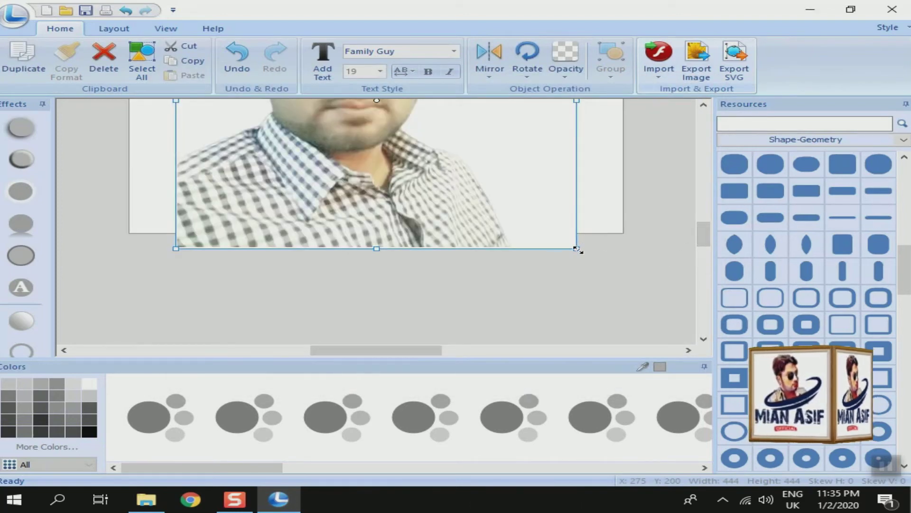
drag(577, 248, 481, 144)
scroll(562, 225, up, 4)
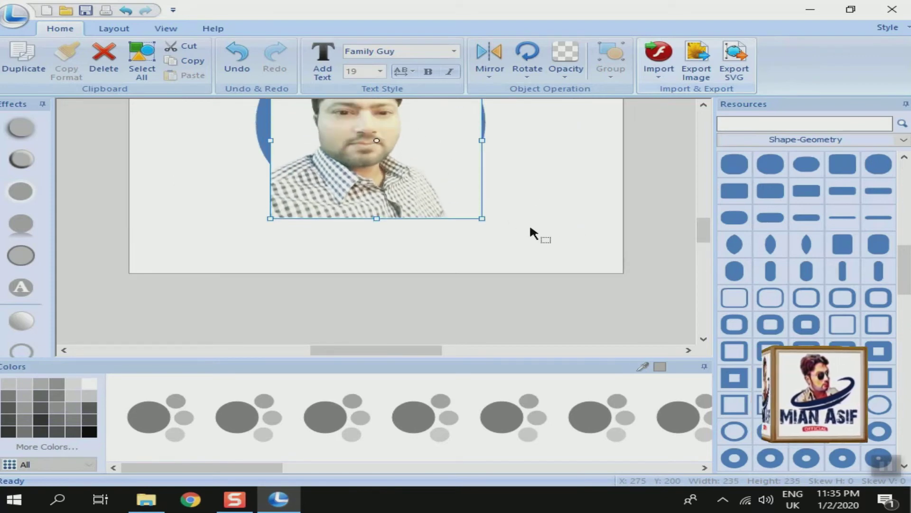
drag(481, 272, 396, 197)
Rearrange layers so the photo sits behind the blue ring
click(384, 241)
right_click(383, 245)
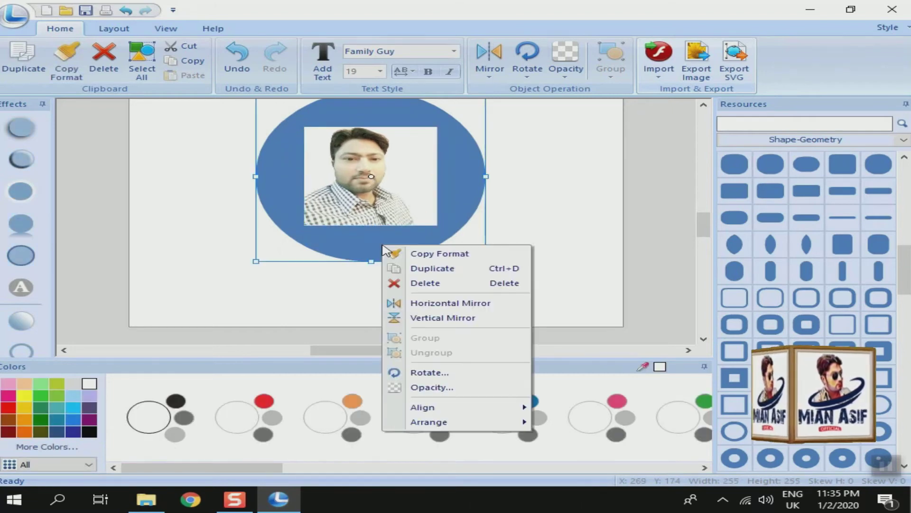
mouse_move(489, 422)
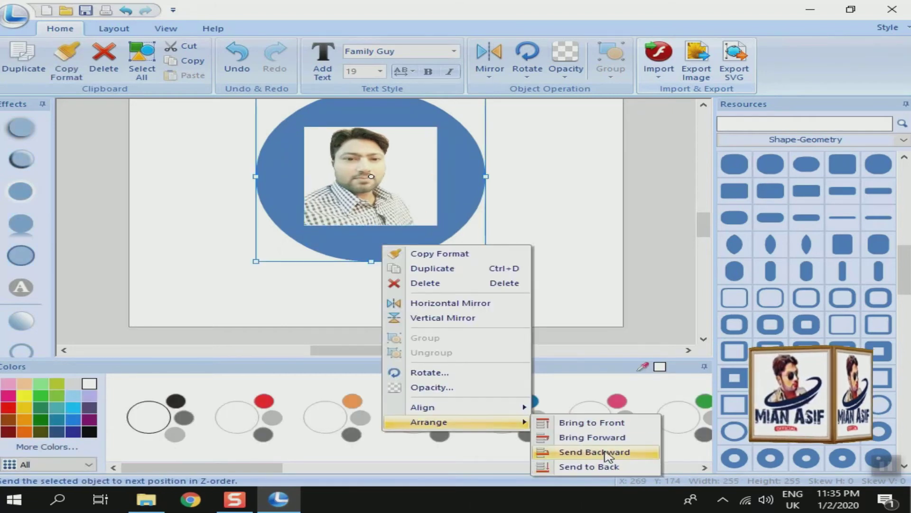
click(602, 427)
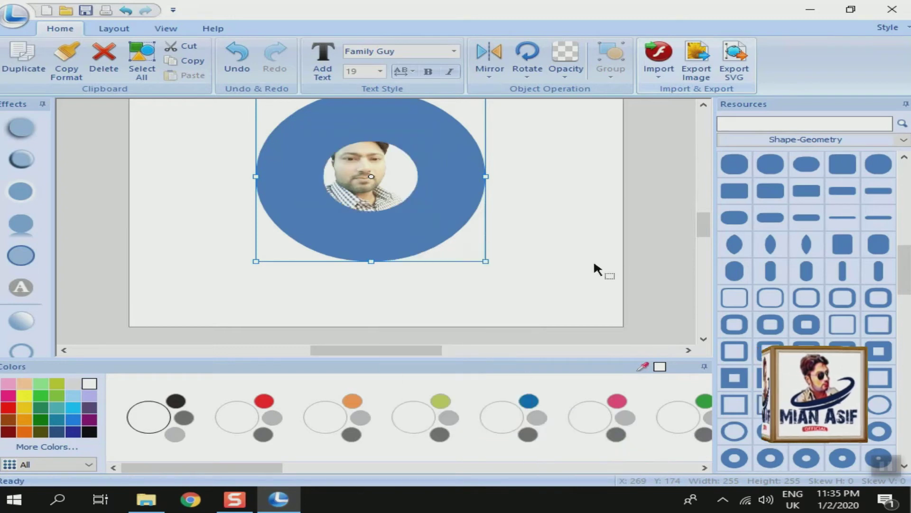
Shrink the photo from 147 to 127 px, then to 97 px to fit the hole
click(376, 196)
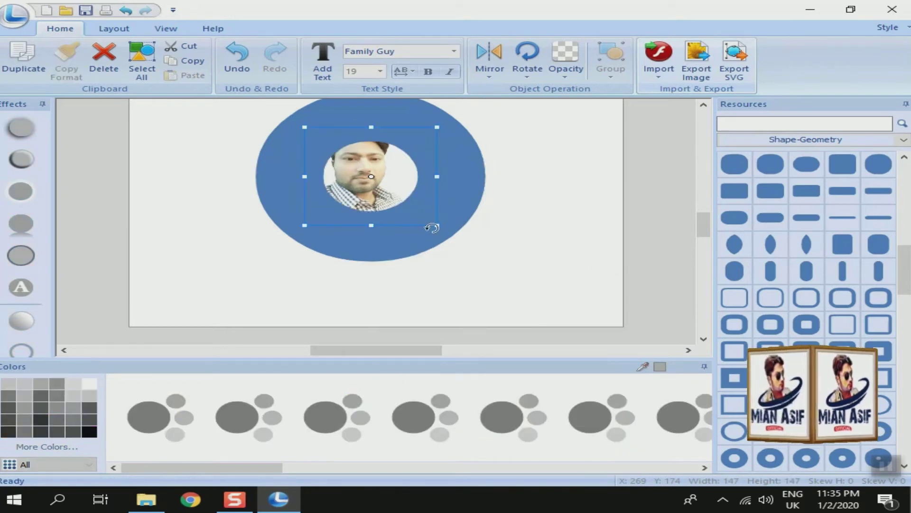
drag(435, 226, 415, 190)
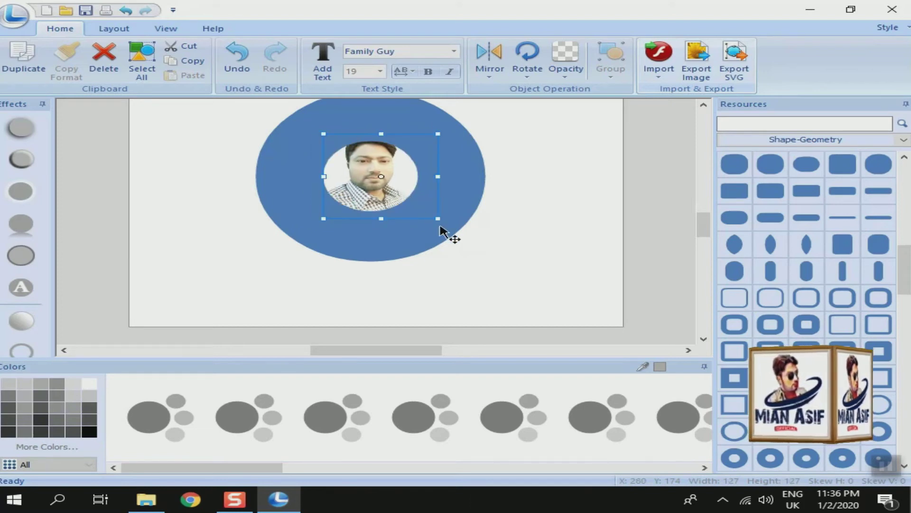
click(545, 214)
click(398, 196)
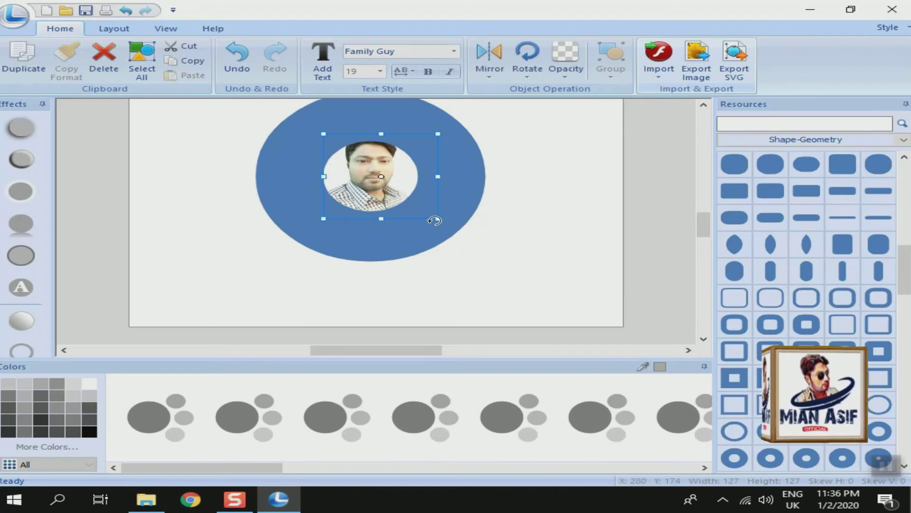
drag(438, 219, 399, 192)
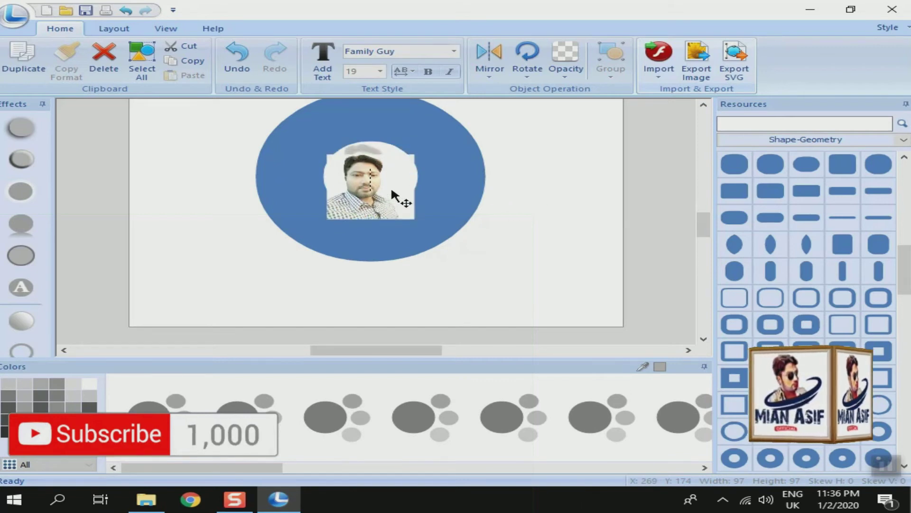
click(522, 185)
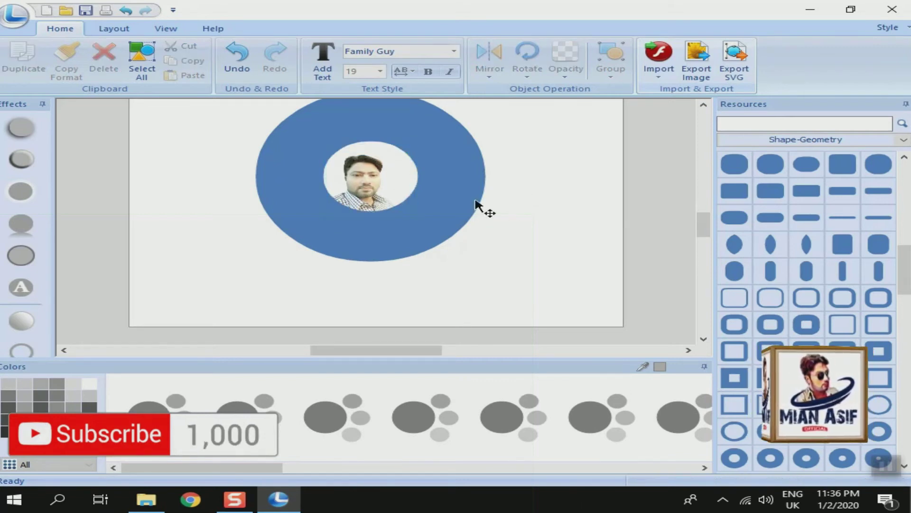
scroll(554, 198, up, 2)
click(440, 146)
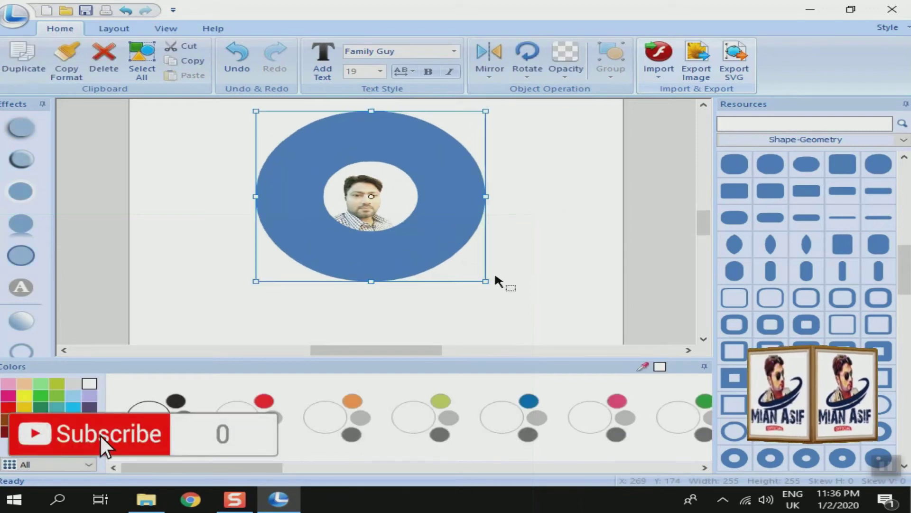
Shrink the ring slightly and shift it on the canvas
drag(485, 280, 474, 272)
drag(438, 196, 437, 203)
click(590, 185)
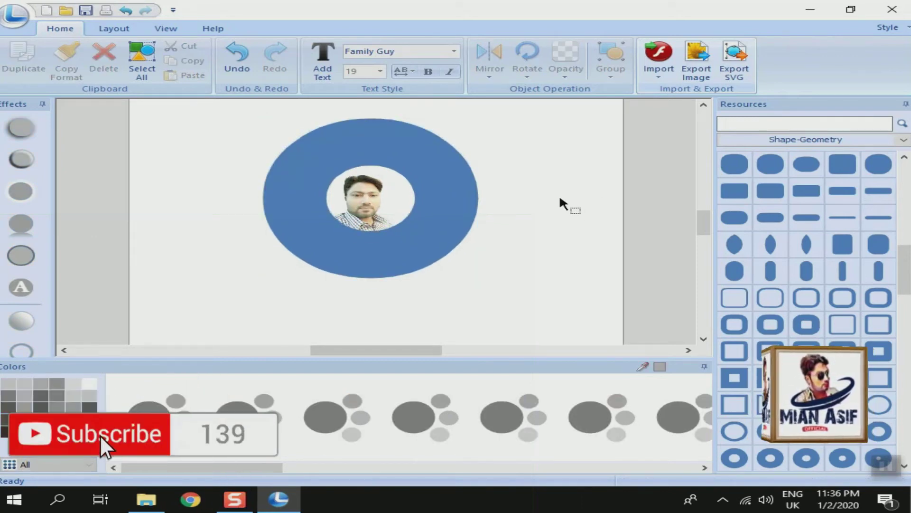
Add a text label with the creator's name at the top-left, above the ring
click(175, 123)
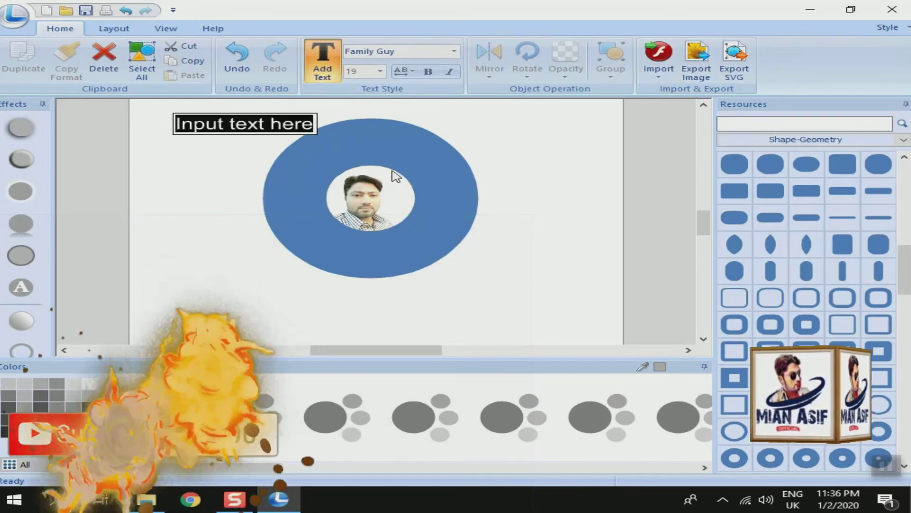
text(Mian )
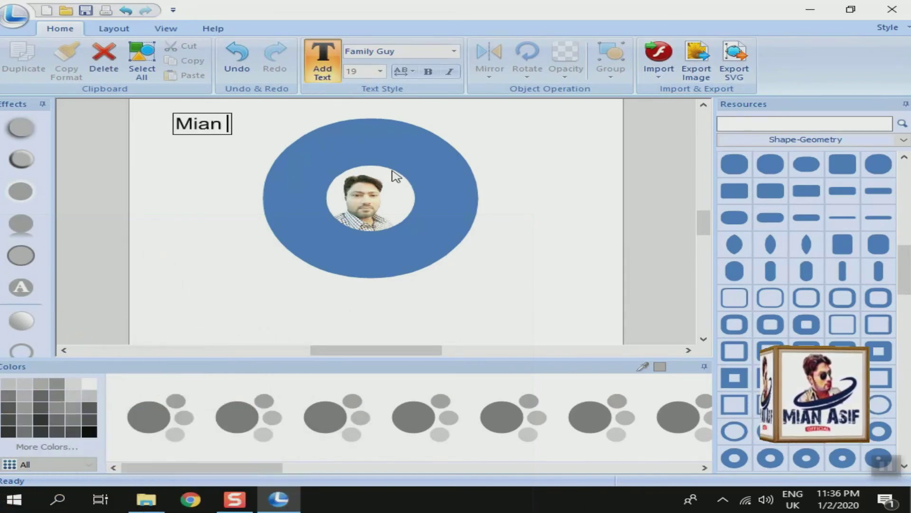
text(Asif)
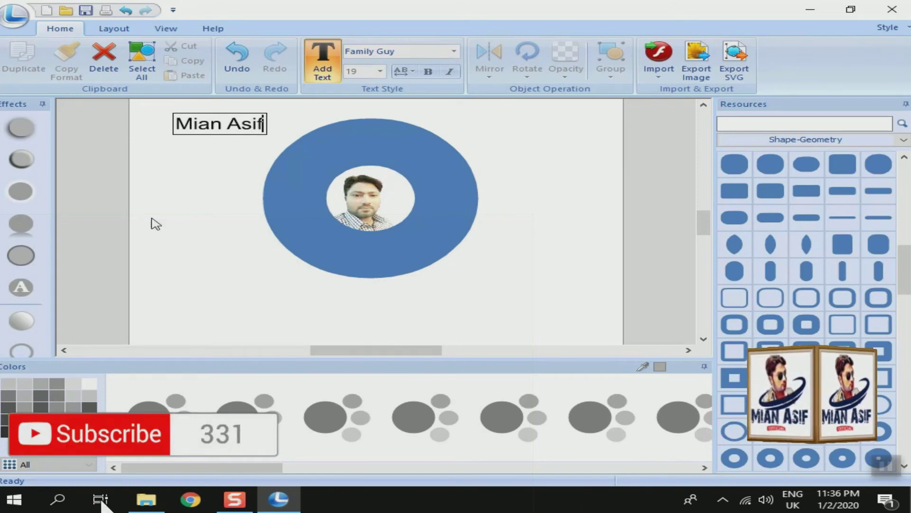
click(229, 125)
click(223, 187)
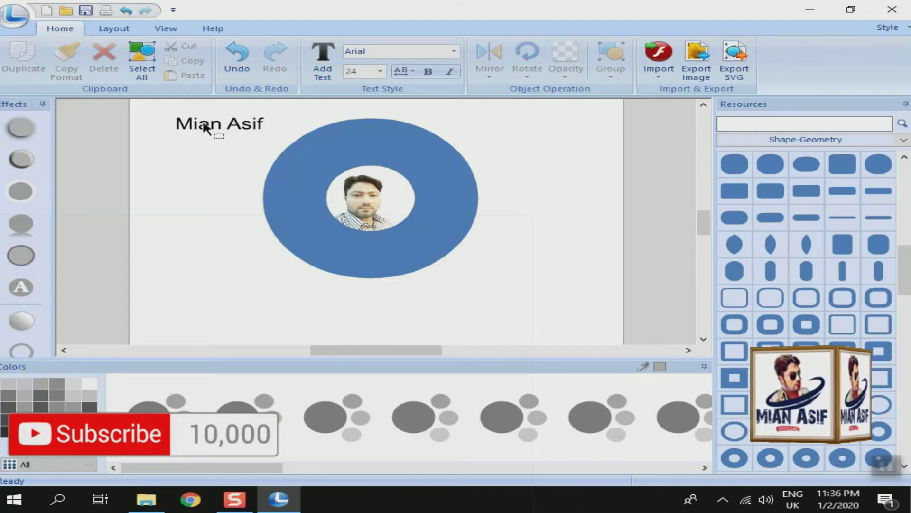
Make the Mian Asif text bold and set its font to Bahnschrift
click(218, 129)
click(219, 129)
key(Escape)
click(220, 129)
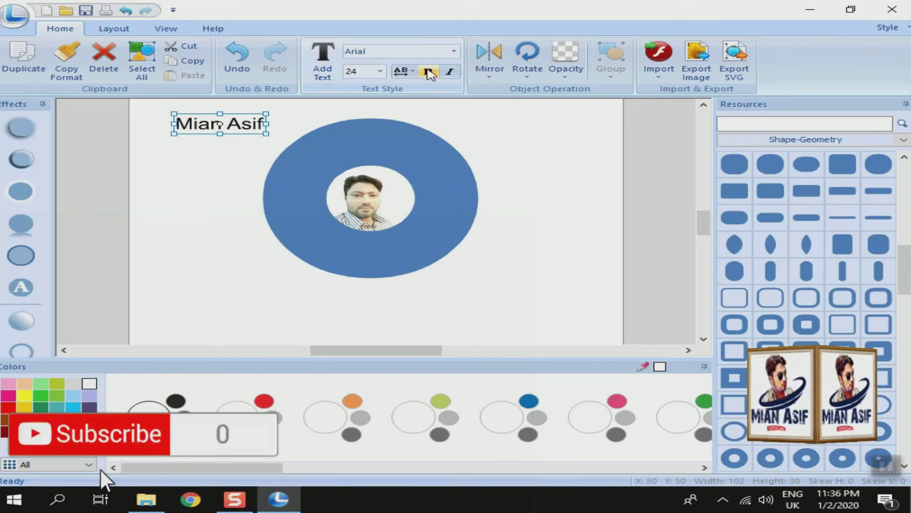
click(428, 72)
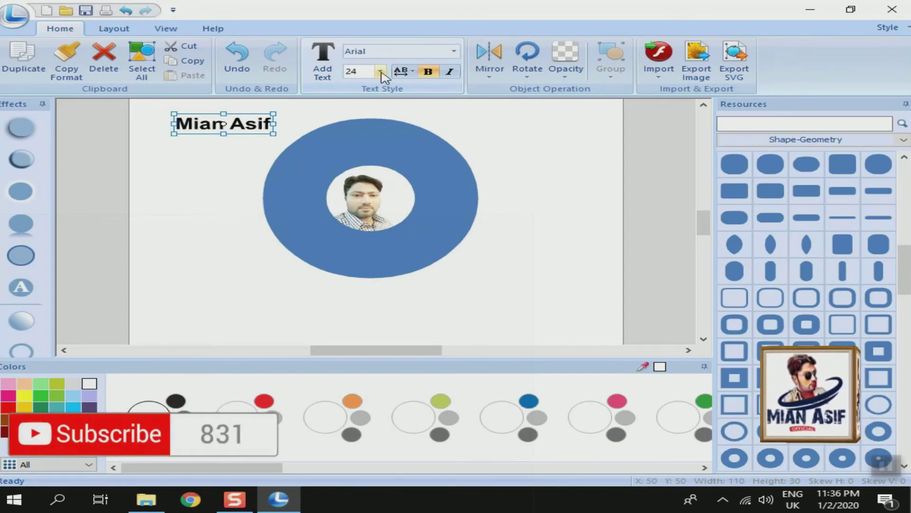
click(454, 52)
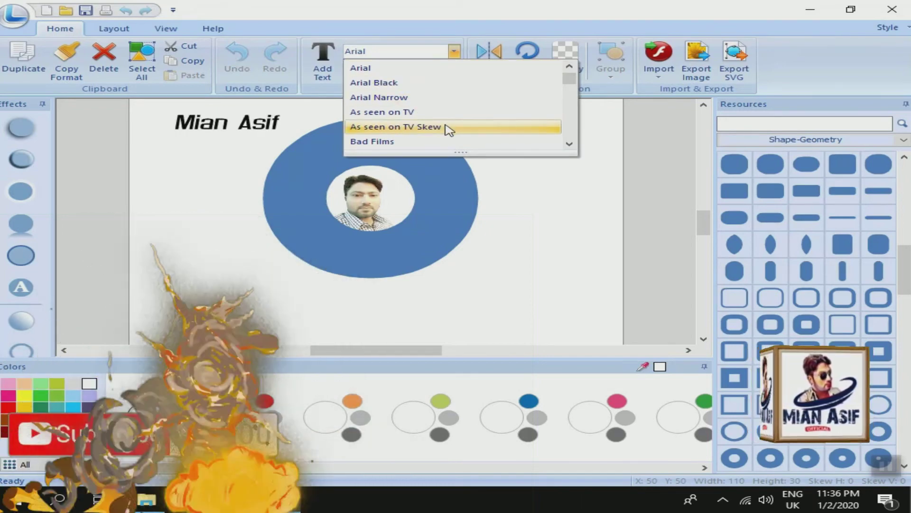
scroll(446, 146, down, 1)
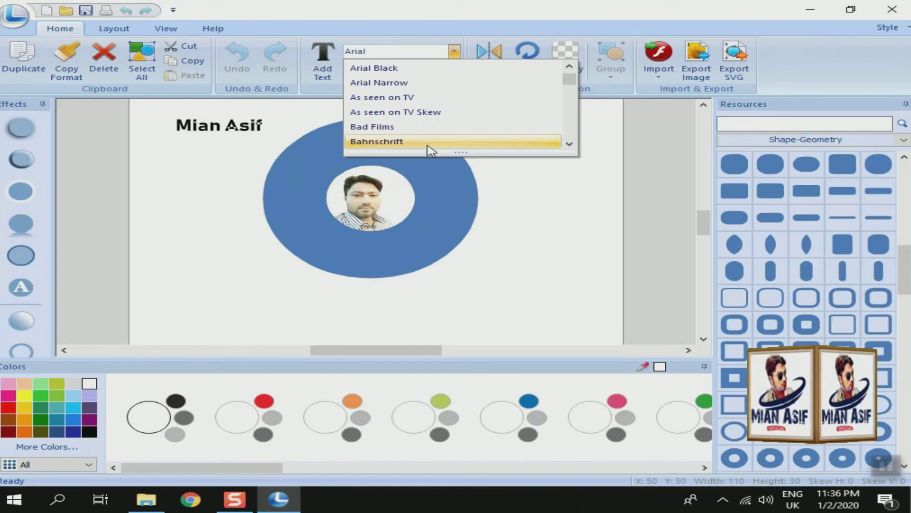
scroll(425, 147, down, 1)
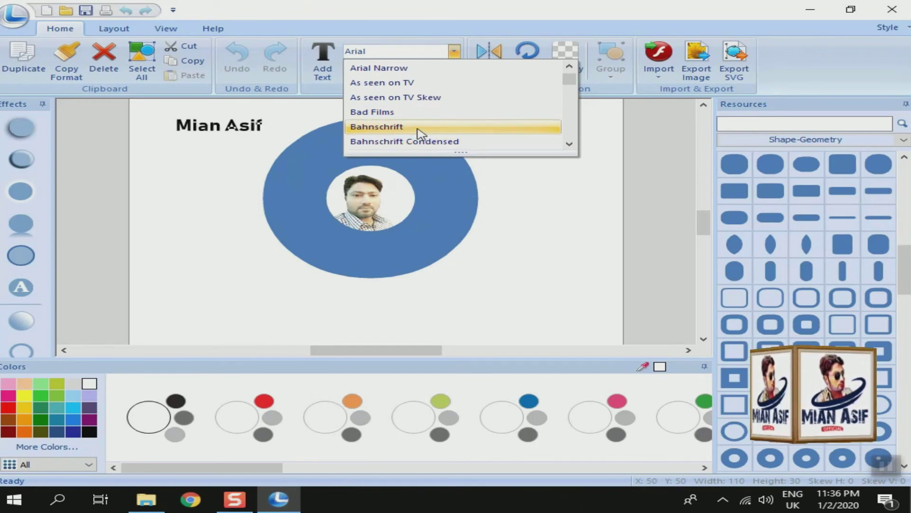
click(420, 127)
Drag the Mian Asif text onto the top of the blue ring
click(215, 167)
click(214, 127)
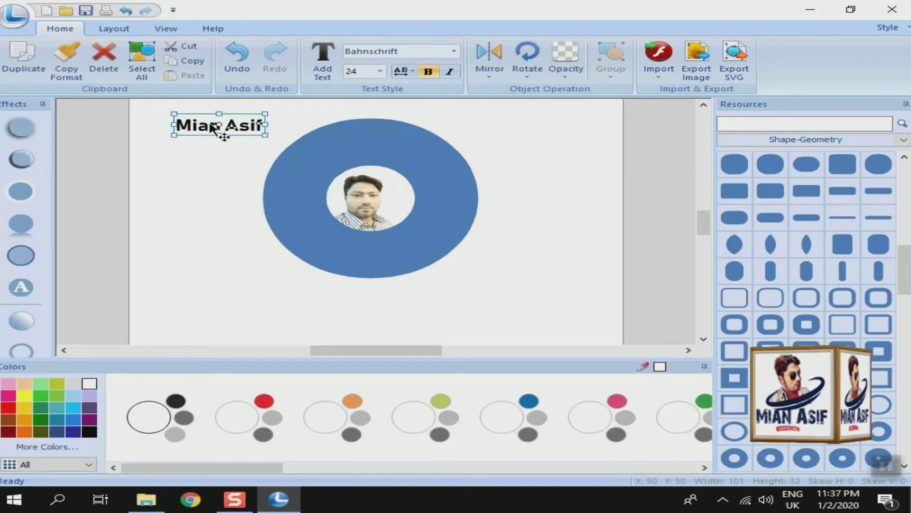
drag(212, 127, 363, 154)
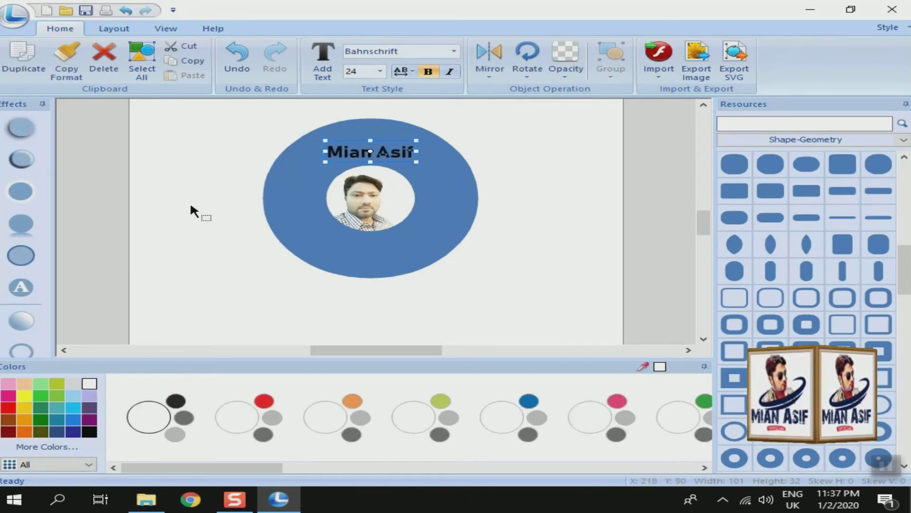
click(35, 221)
Add a shadow to Mian Asif and warp it into an arch with Bend Radius 83
click(33, 192)
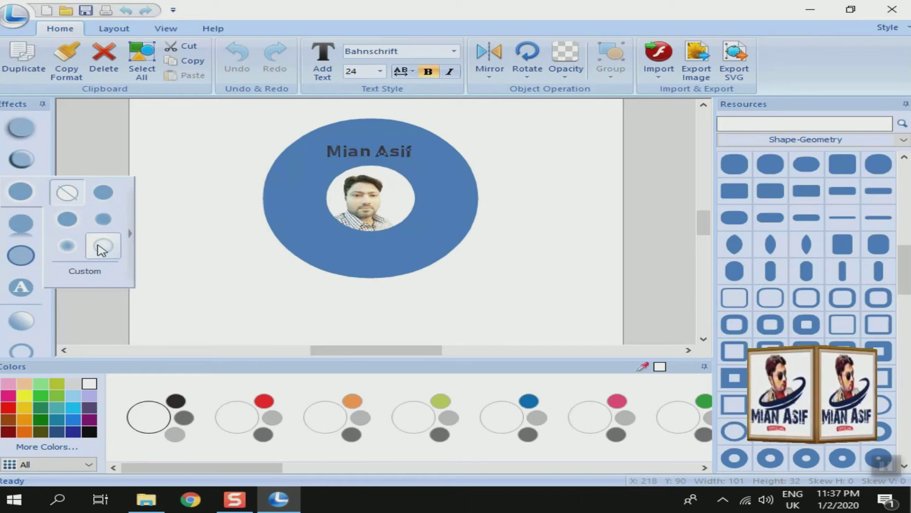
click(104, 195)
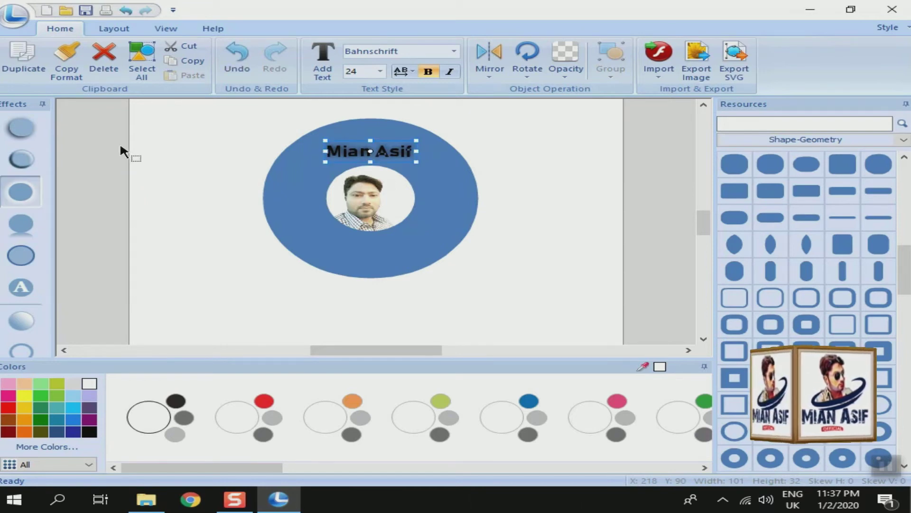
mouse_move(33, 269)
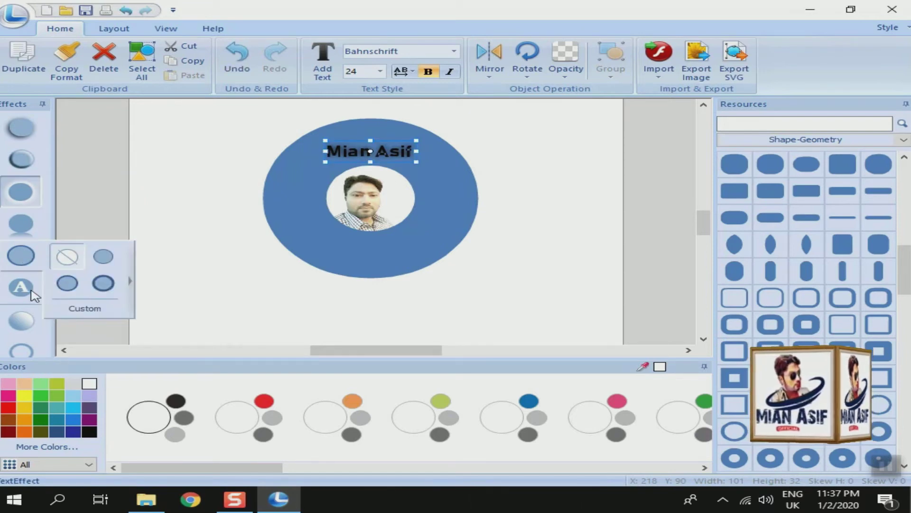
mouse_move(26, 287)
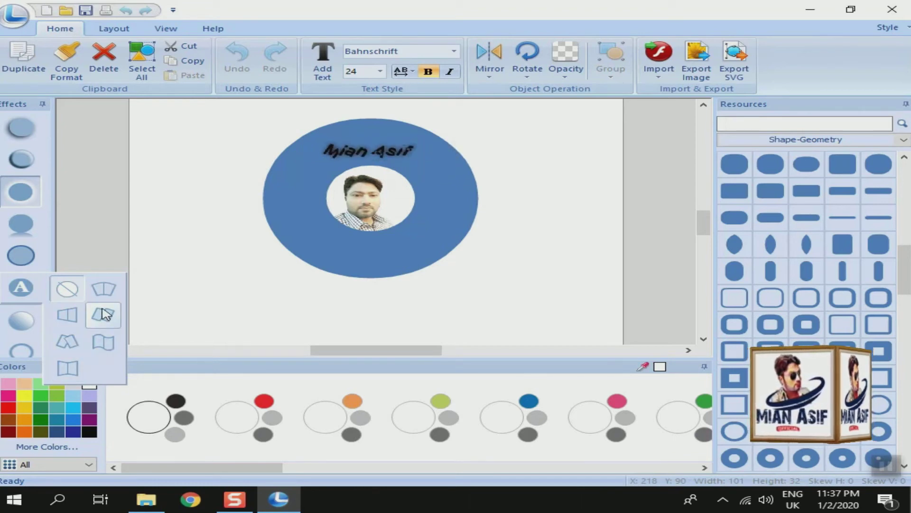
click(109, 293)
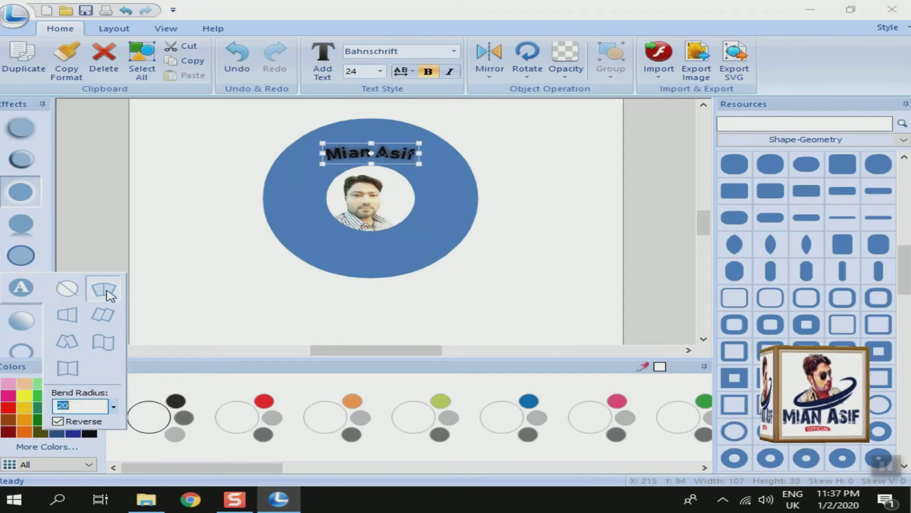
click(114, 406)
drag(118, 411, 115, 375)
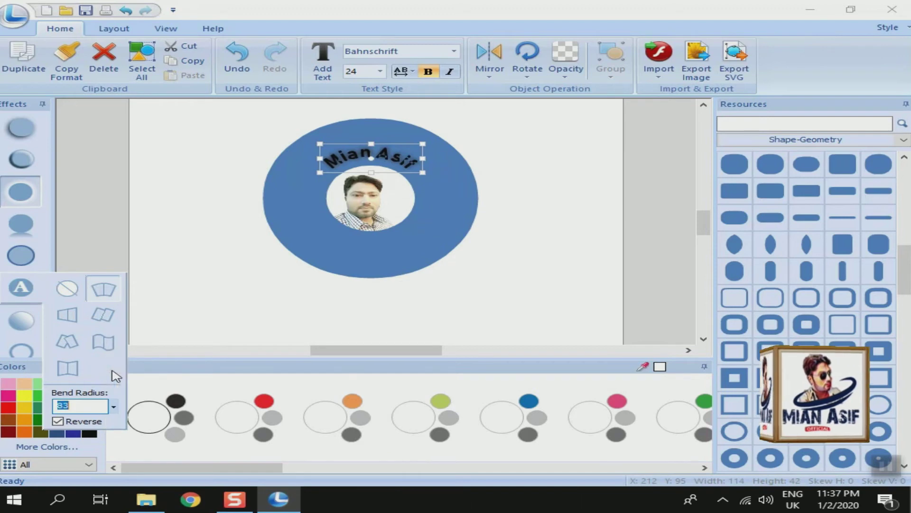
click(94, 234)
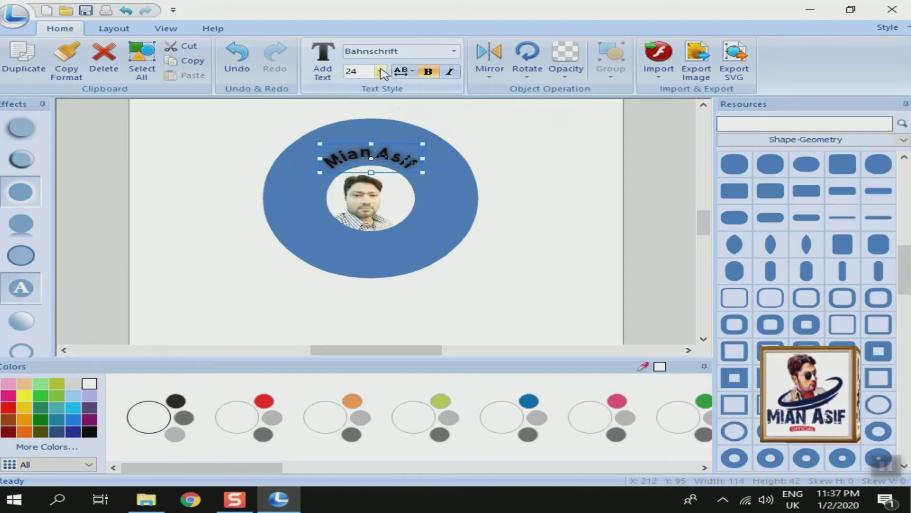
click(381, 72)
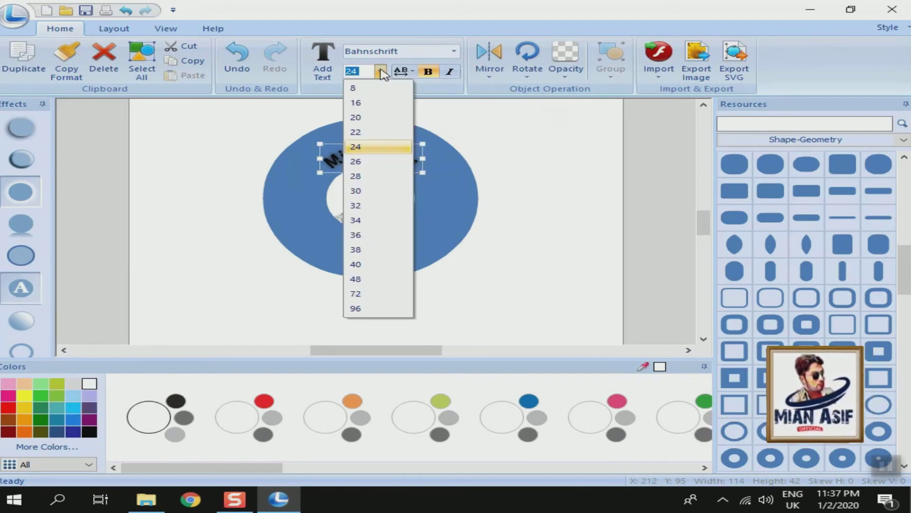
click(375, 190)
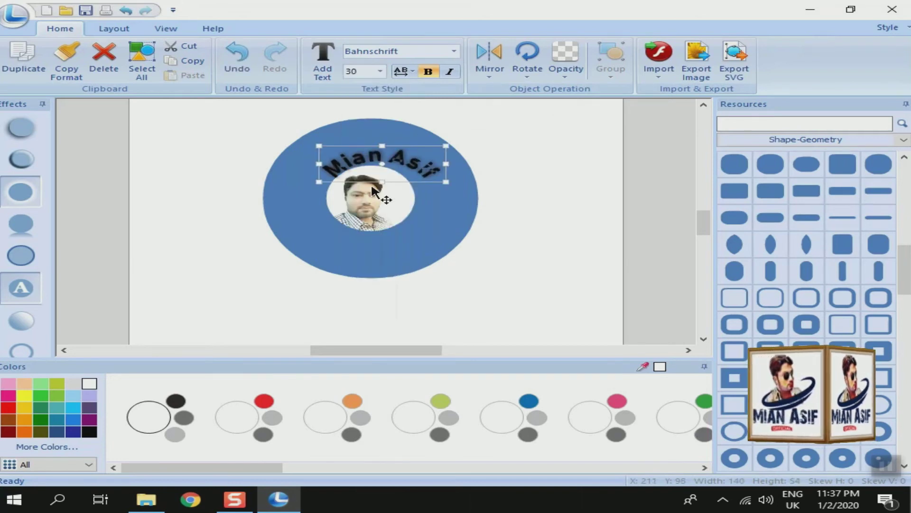
click(399, 168)
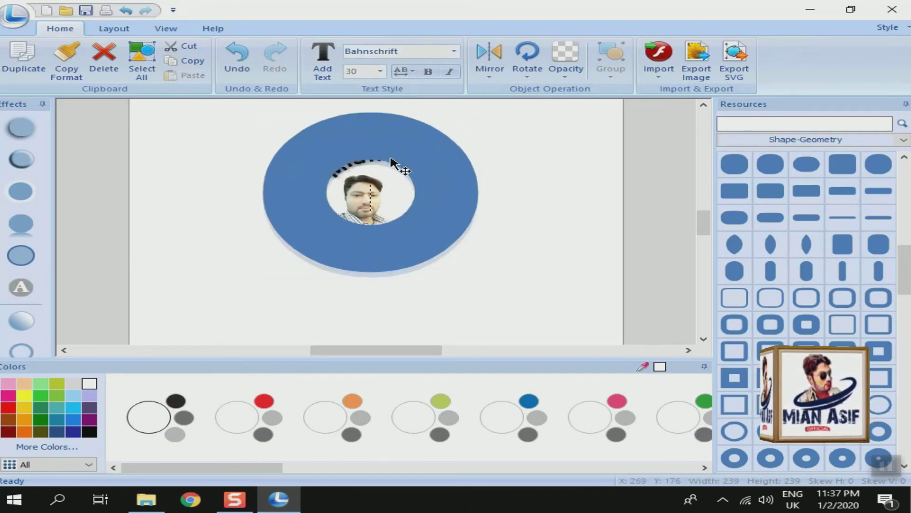
drag(391, 160, 399, 169)
click(511, 160)
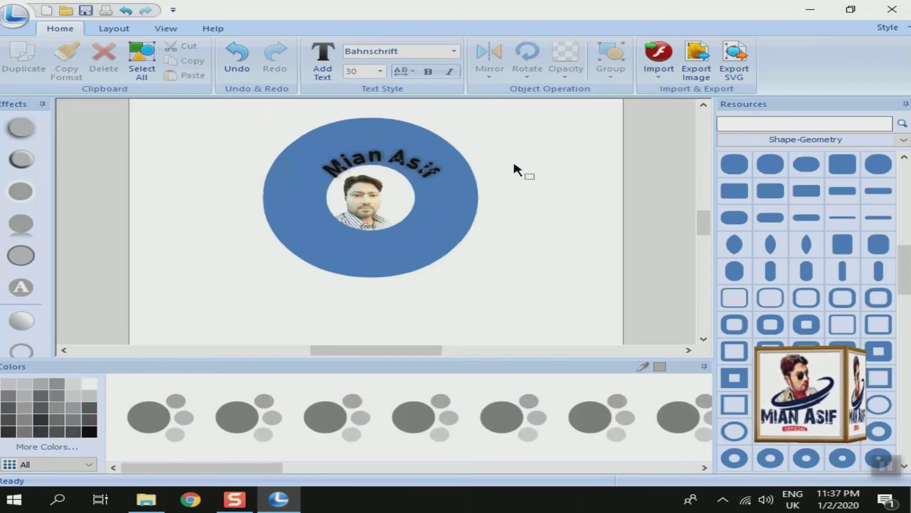
click(388, 159)
double_click(407, 166)
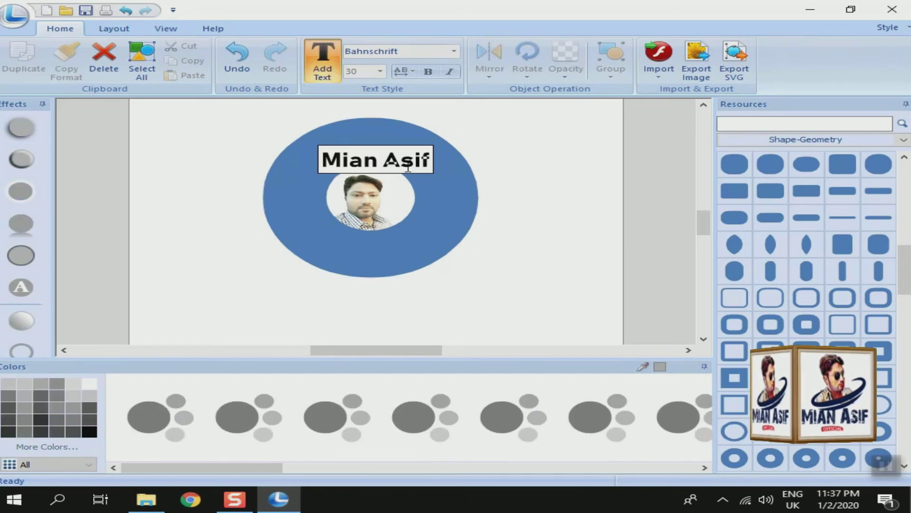
click(508, 161)
click(418, 174)
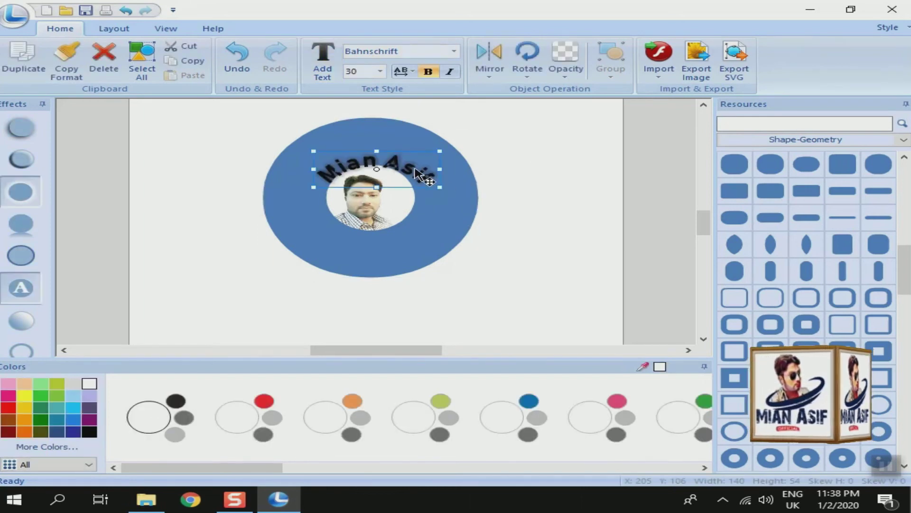
drag(417, 175, 410, 169)
click(549, 173)
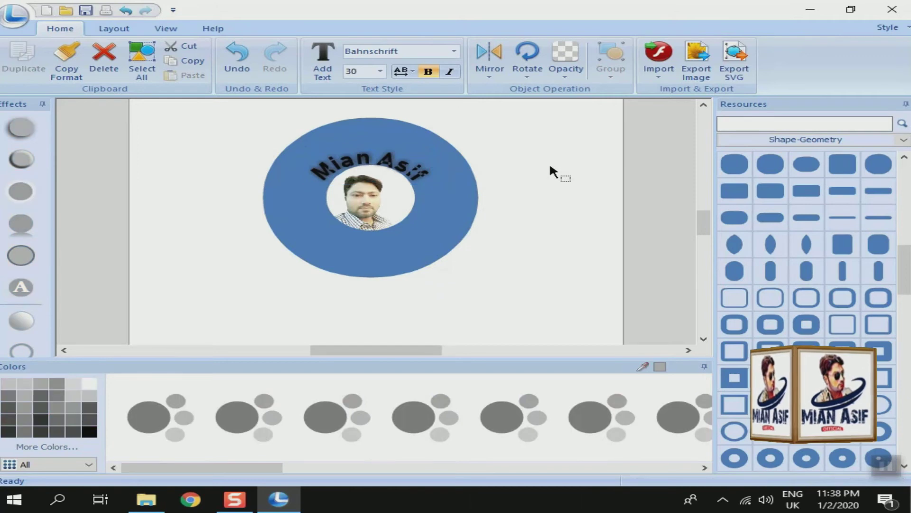
Colour the arched Mian Asif text light grey
click(434, 172)
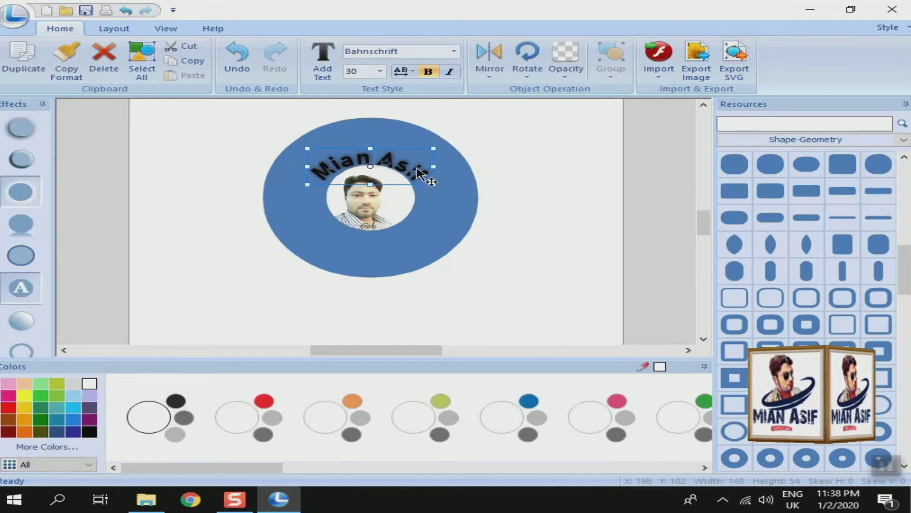
click(156, 418)
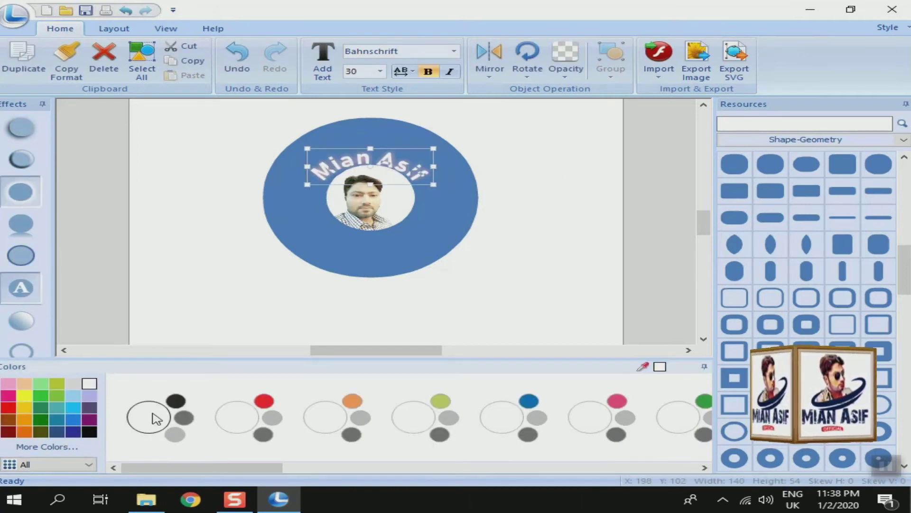
click(278, 417)
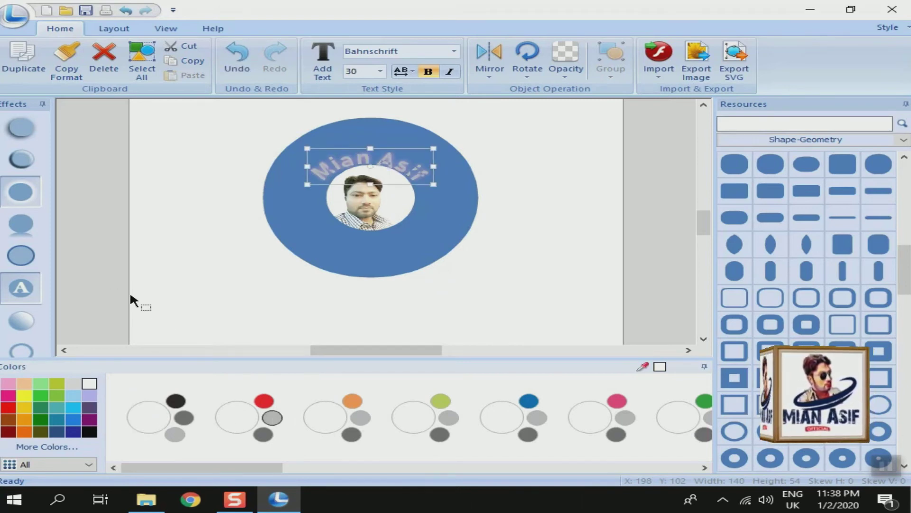
click(84, 266)
Add an 'Official Channel' text box and move it onto the ring below the photo
click(323, 61)
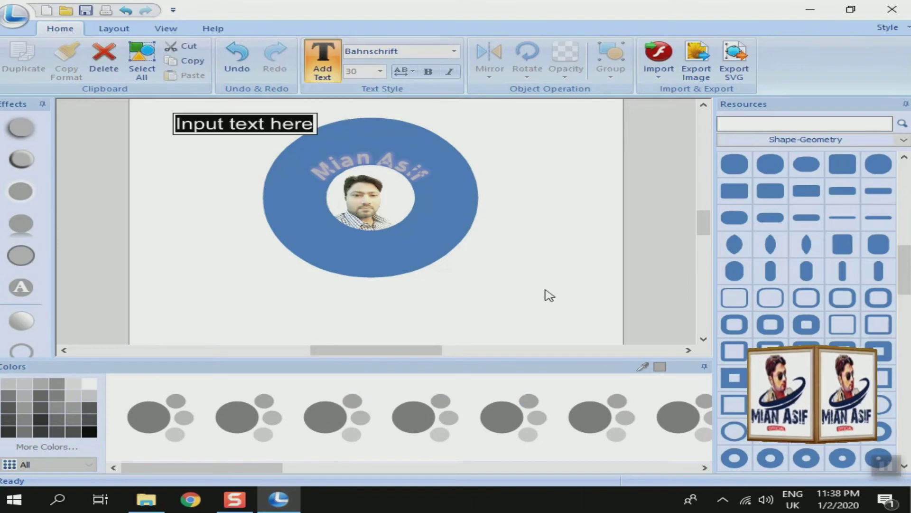
text(O)
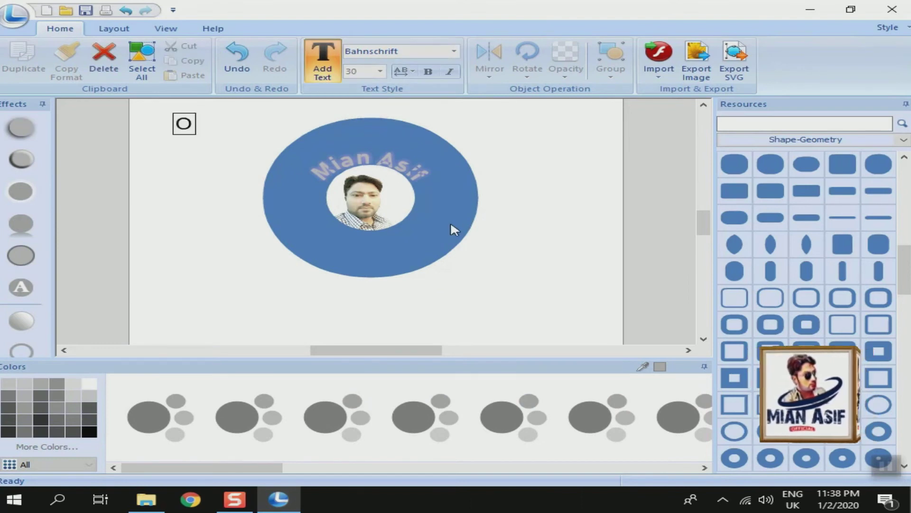
text(ffici)
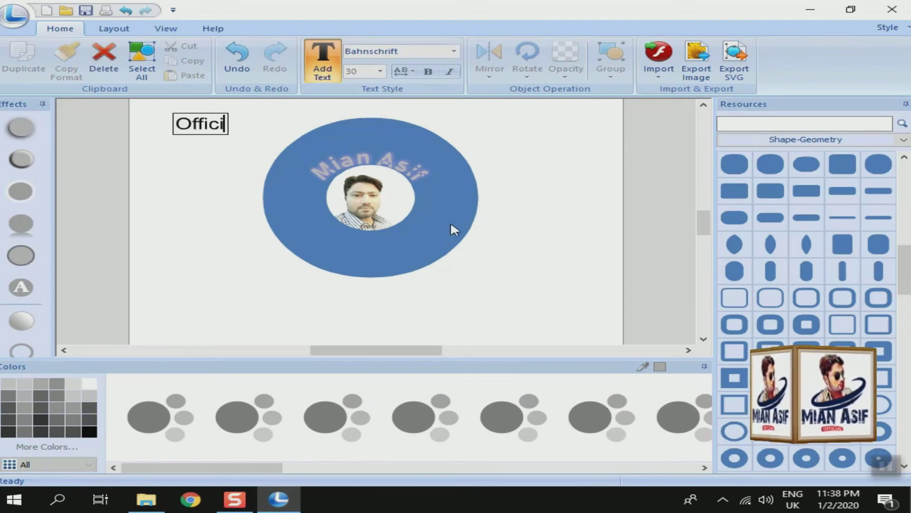
text(al Ch)
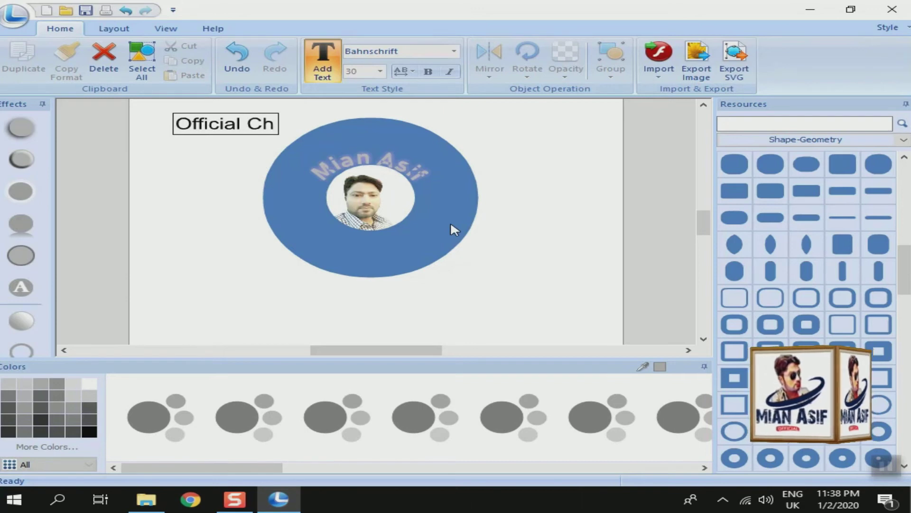
text(annel)
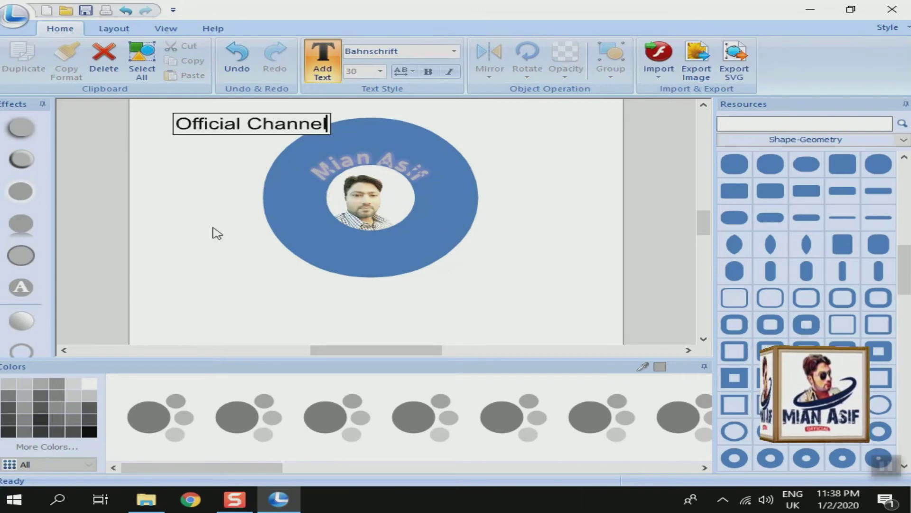
click(197, 212)
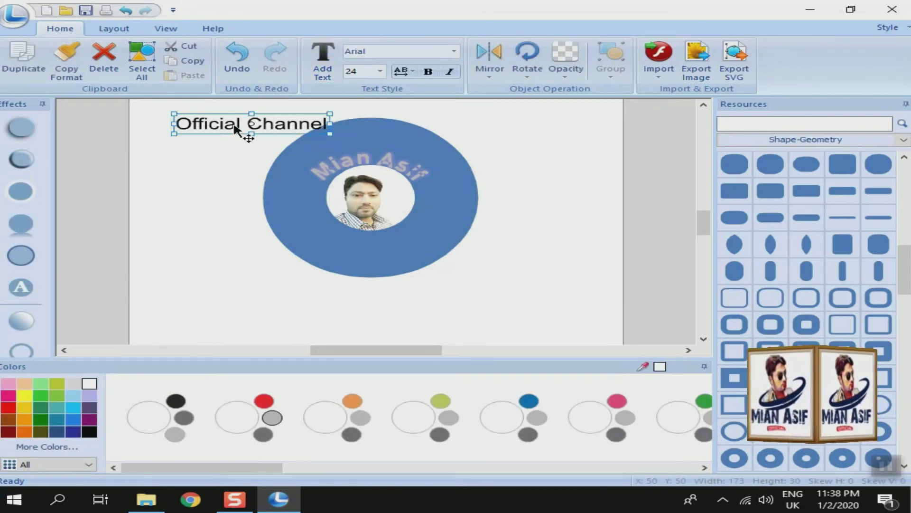
drag(236, 128, 346, 250)
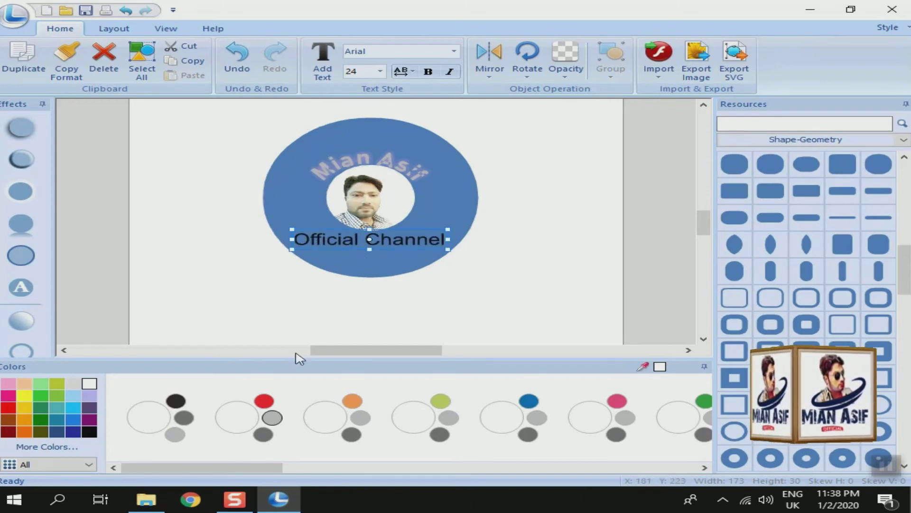
Make the Official Channel text light grey
click(270, 432)
click(273, 419)
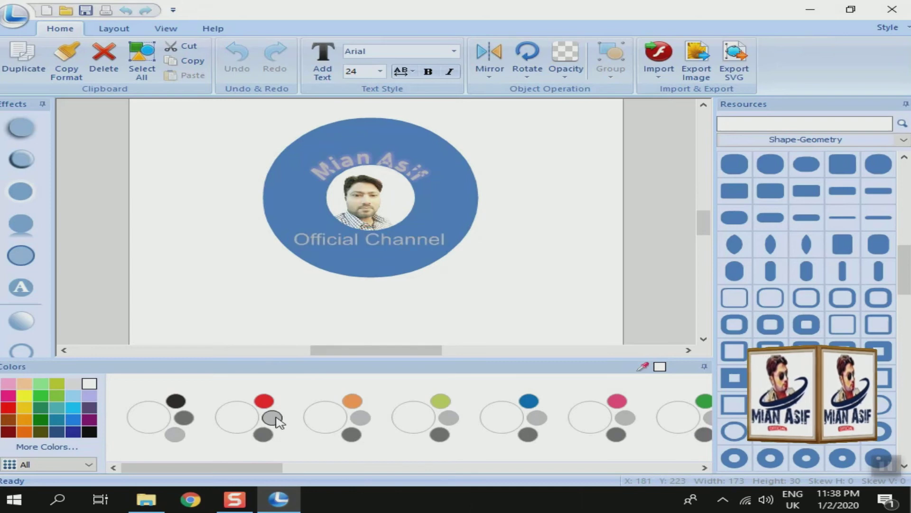
click(238, 259)
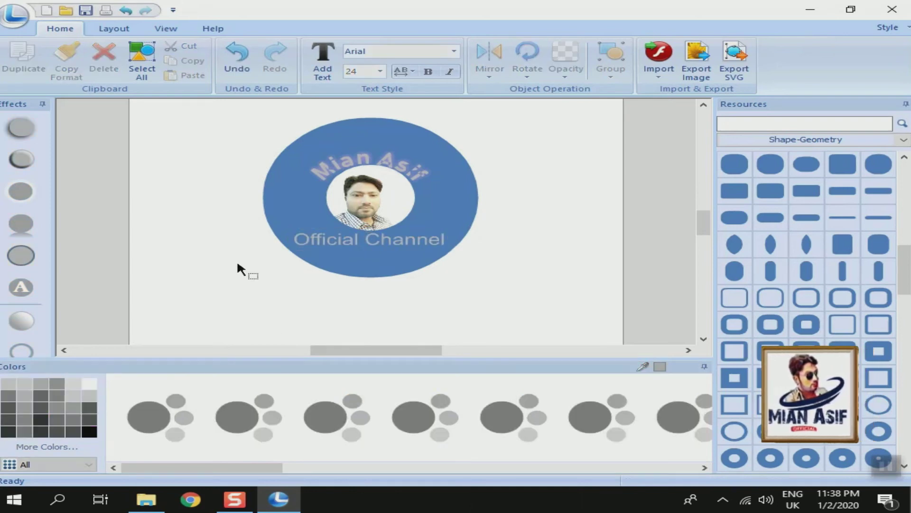
Select the arched Mian Asif text inside the ring group and set its font size to 40
click(372, 161)
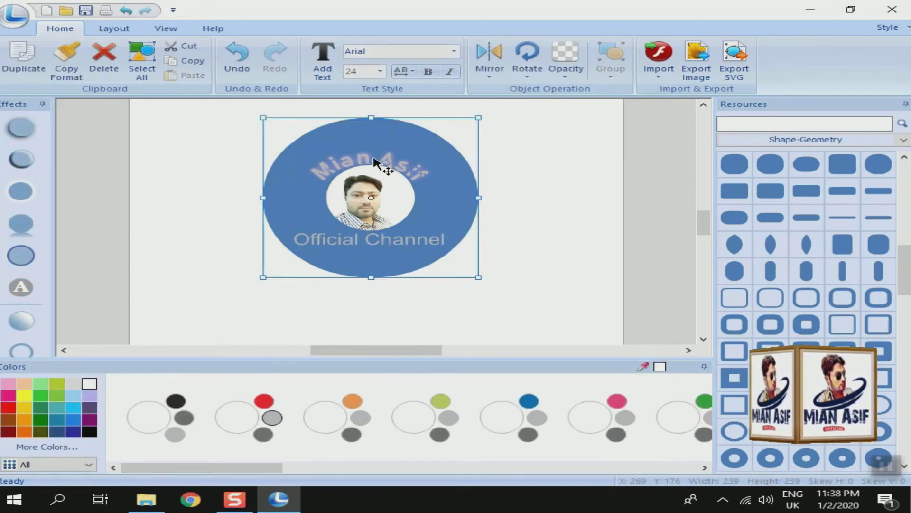
click(582, 158)
click(411, 164)
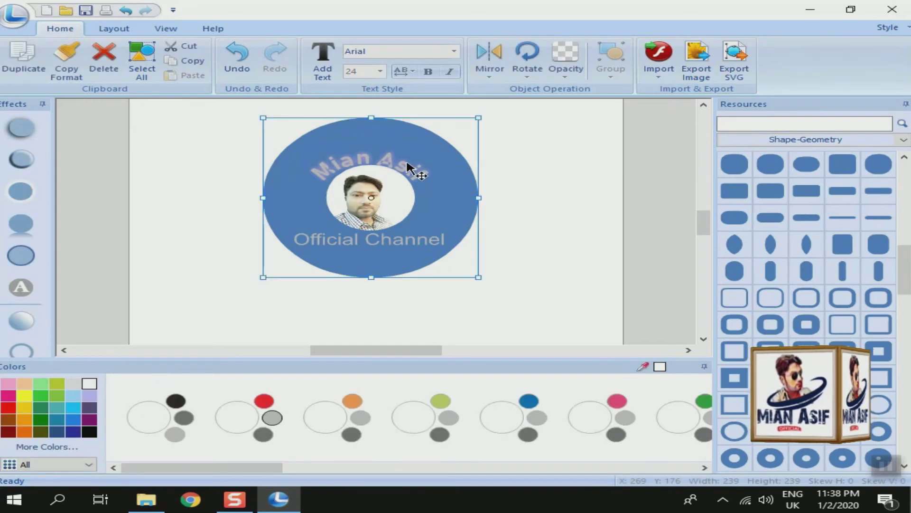
double_click(413, 171)
click(428, 177)
click(428, 177)
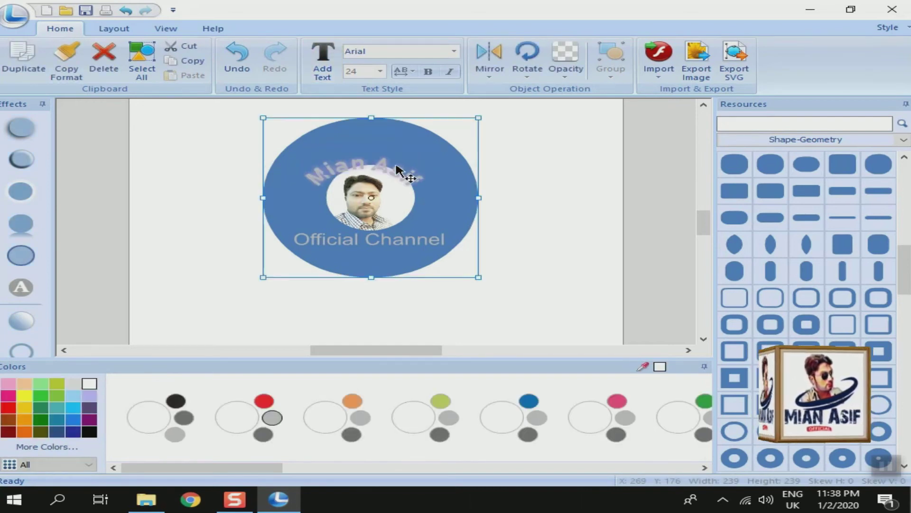
click(497, 168)
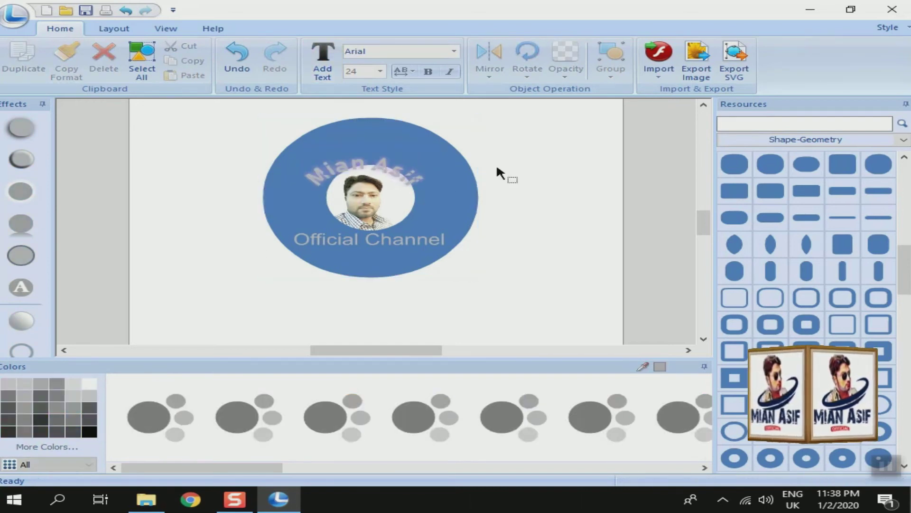
click(389, 165)
click(565, 171)
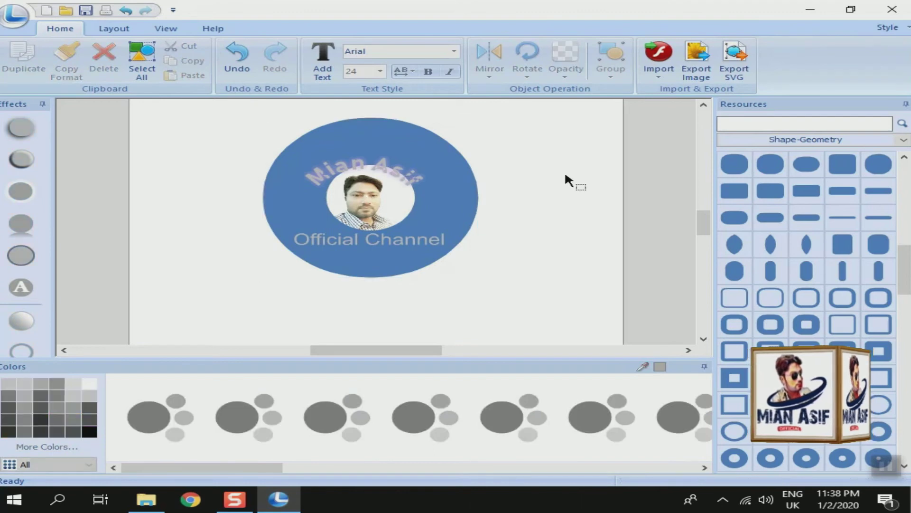
click(376, 161)
click(375, 161)
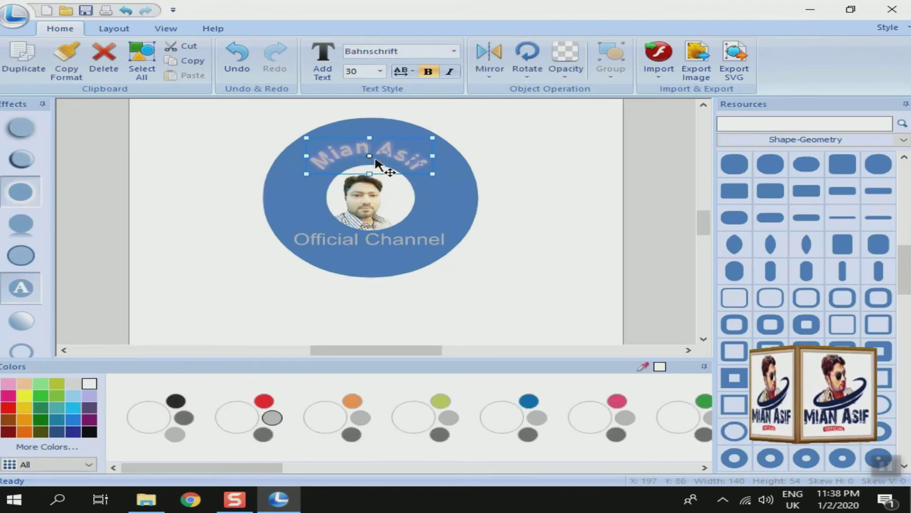
click(380, 72)
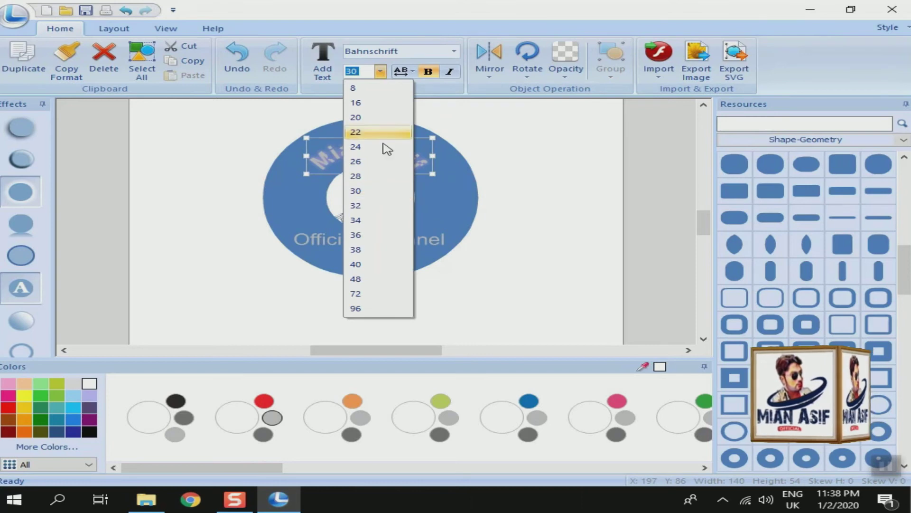
click(384, 265)
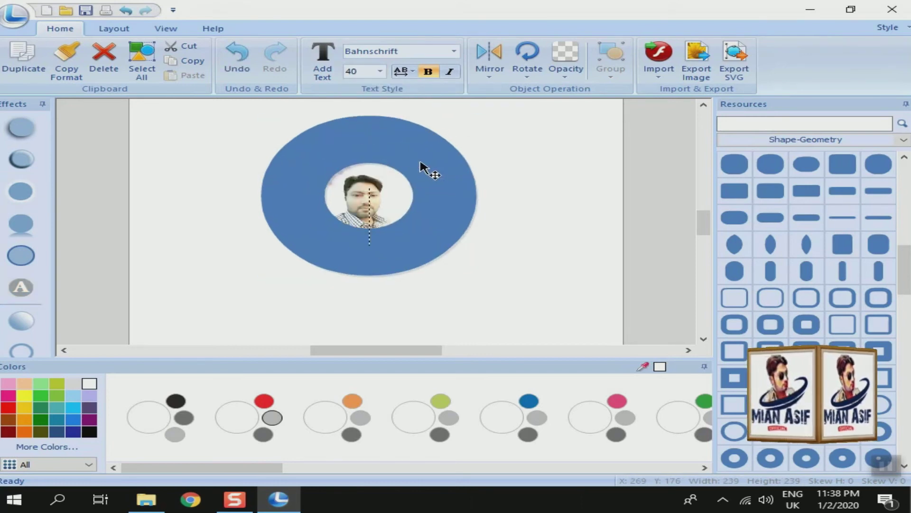
drag(421, 164, 423, 166)
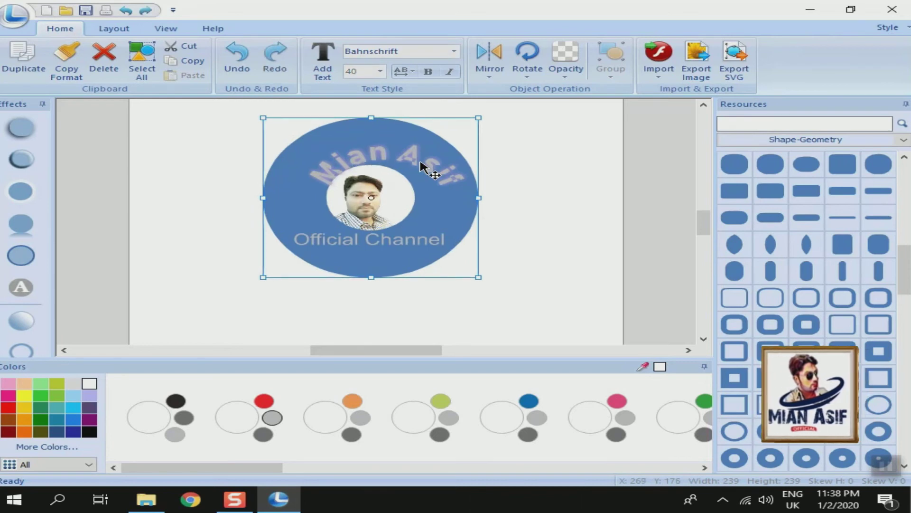
Centre the arched Mian Asif text over the portrait
click(561, 168)
click(432, 167)
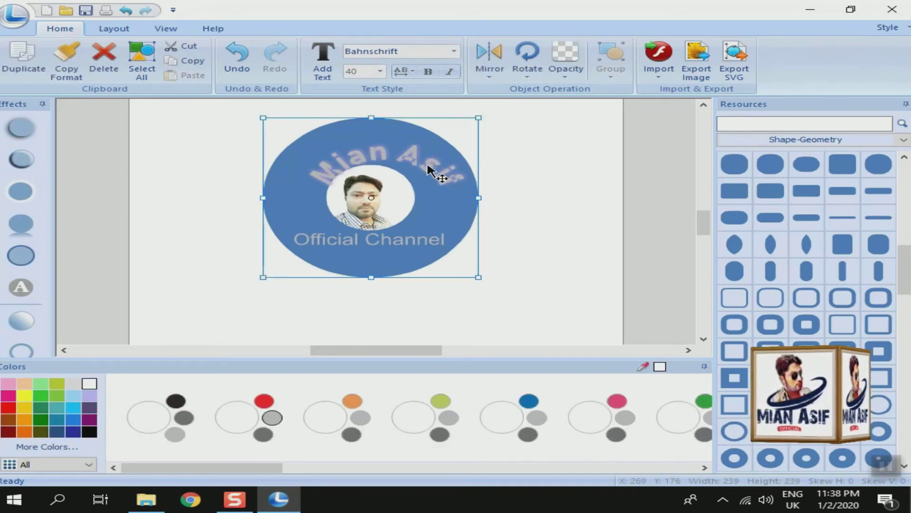
double_click(429, 170)
click(541, 174)
drag(438, 180, 423, 162)
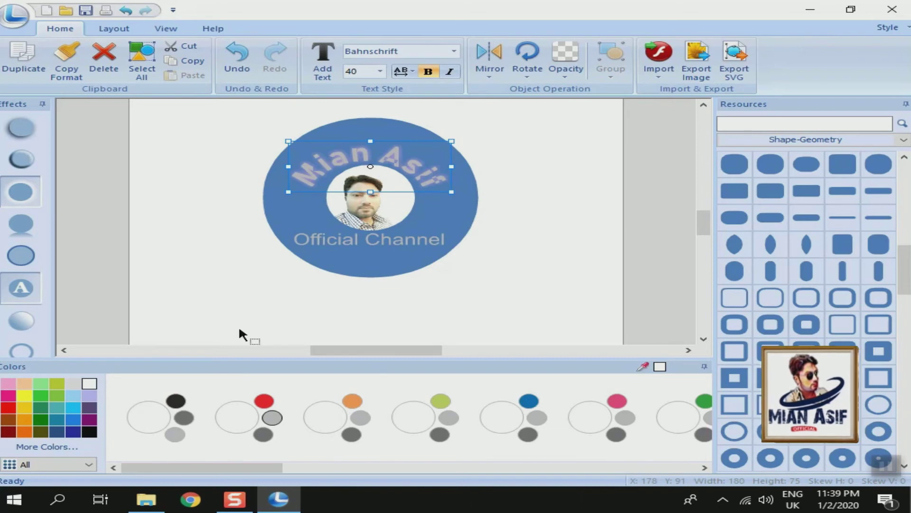
Colour the Mian Asif text orange and widen its arc slightly
click(177, 401)
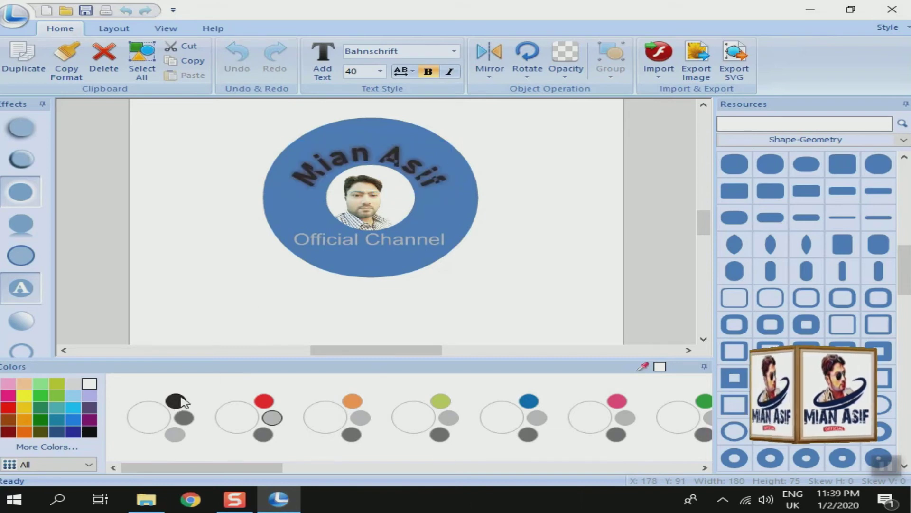
click(262, 403)
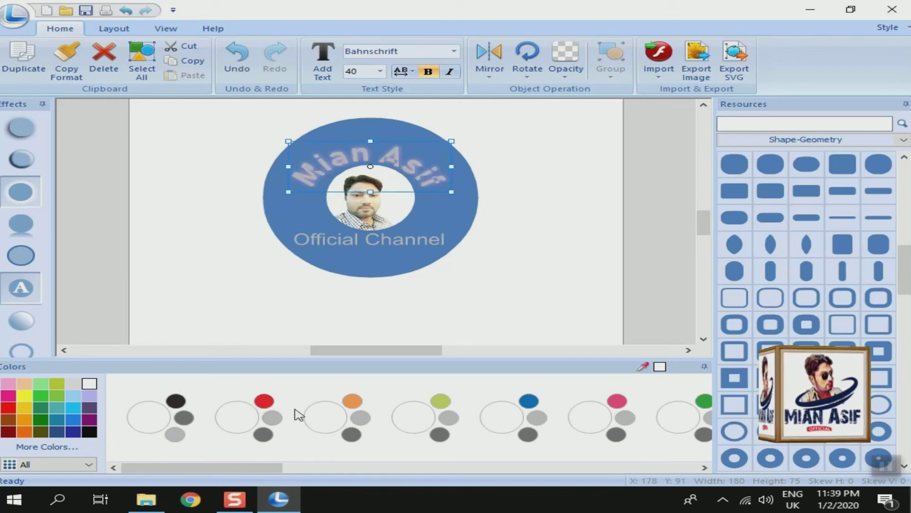
click(352, 404)
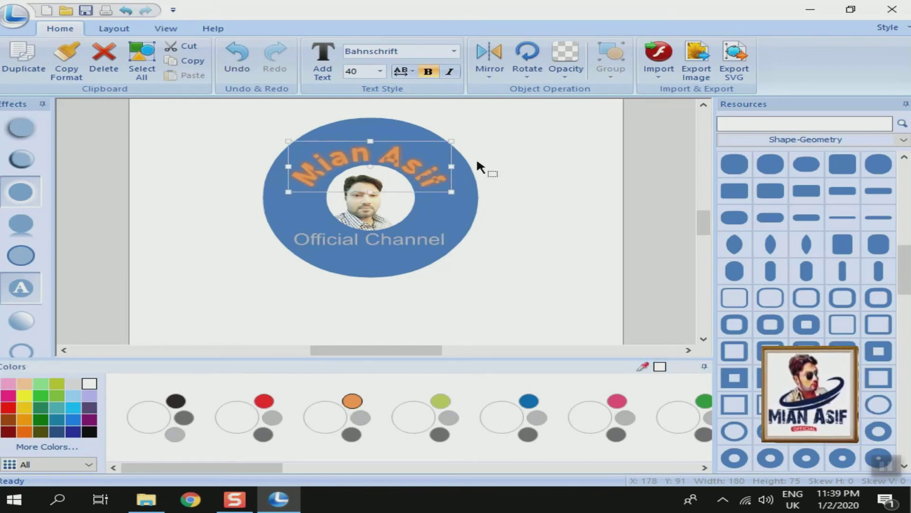
key(Escape)
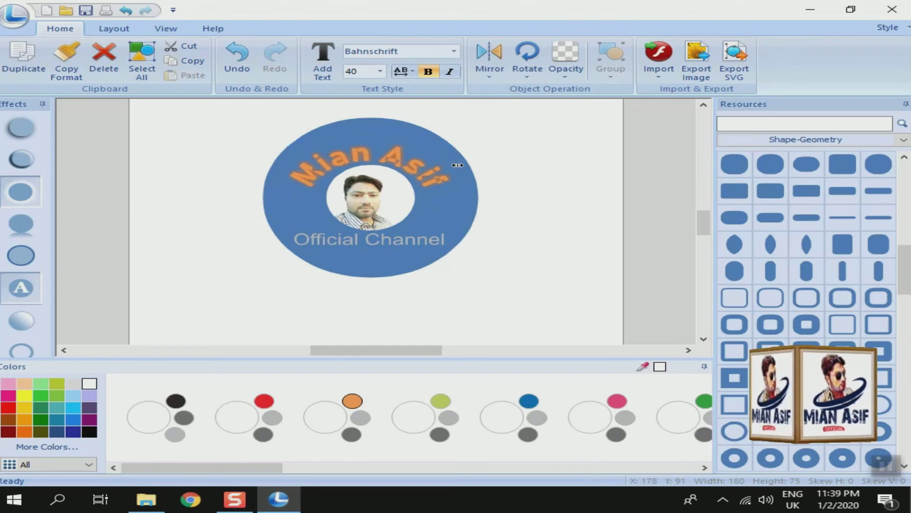
drag(457, 165, 459, 165)
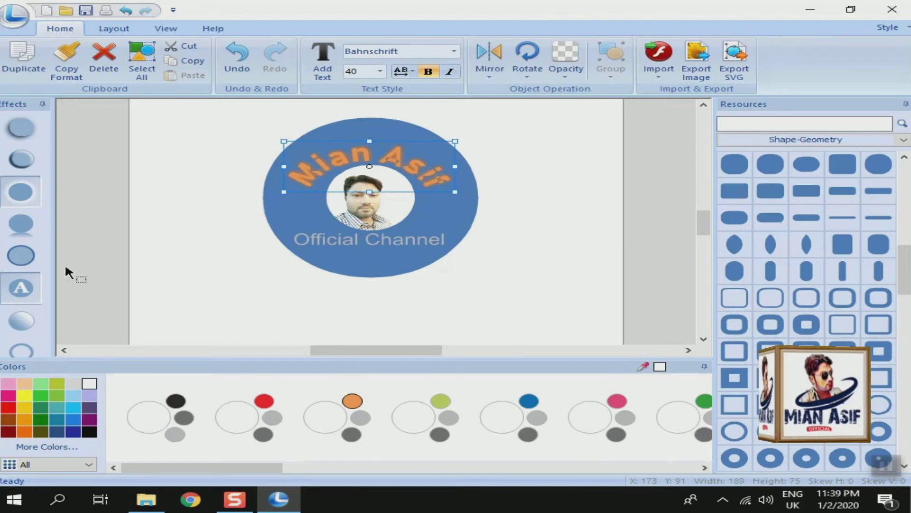
Apply the top-right shadow preset to the orange Mian Asif text
mouse_move(26, 224)
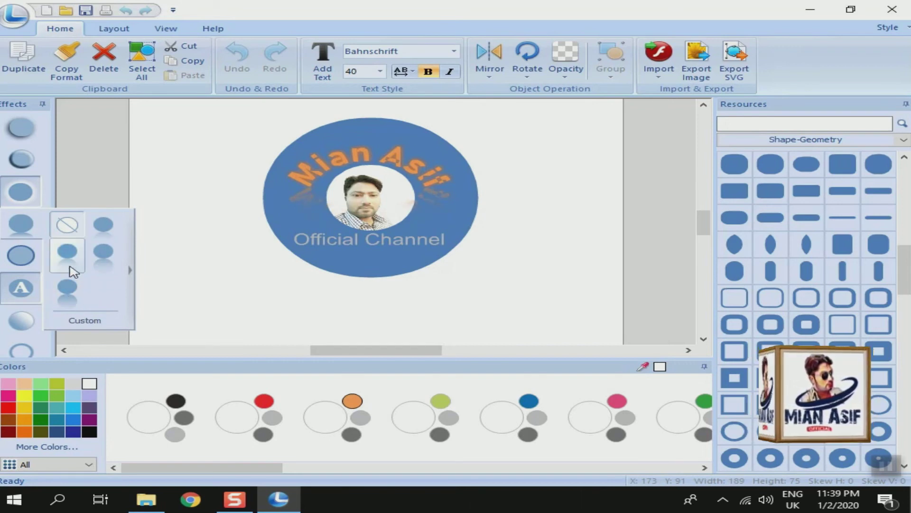
click(113, 237)
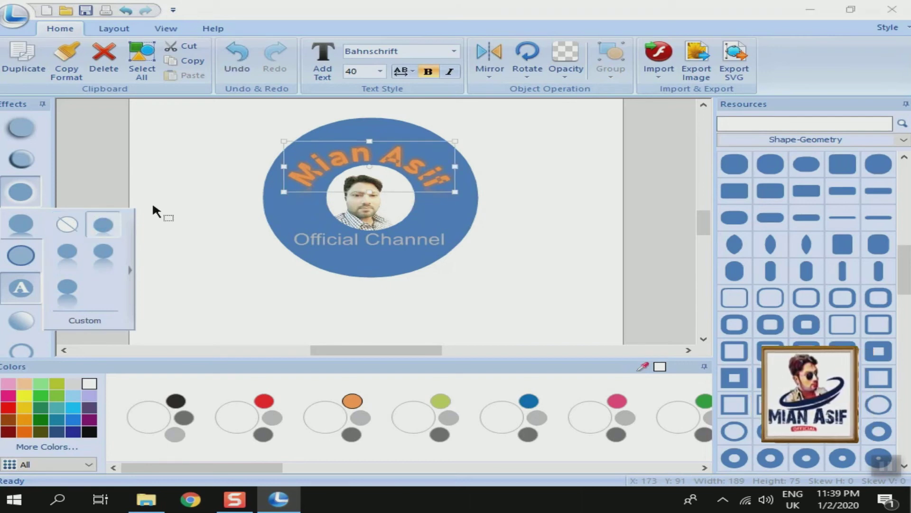
click(106, 153)
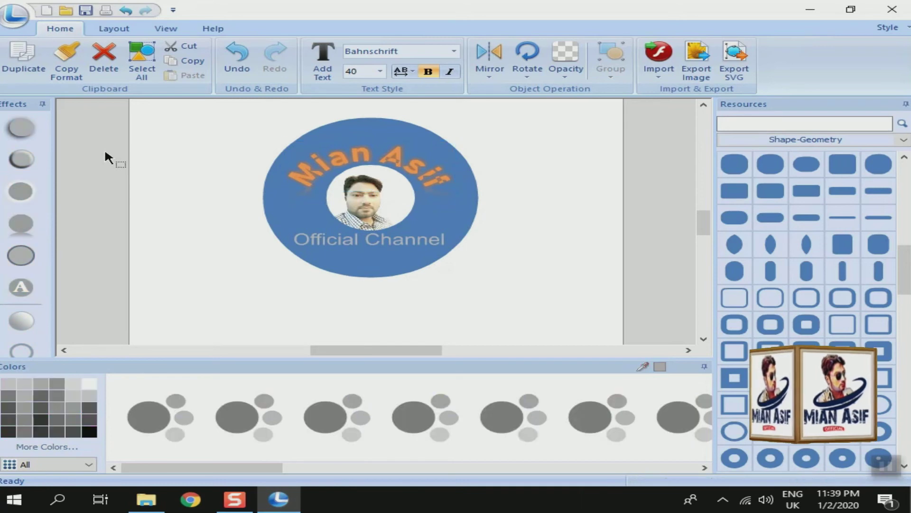
Apply the arch shape to Official Channel and raise its Swing to 33
click(385, 241)
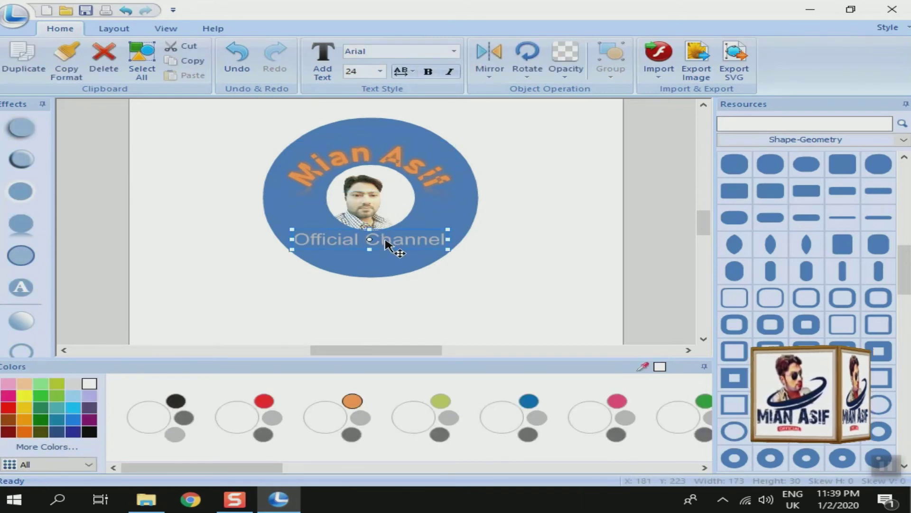
click(21, 287)
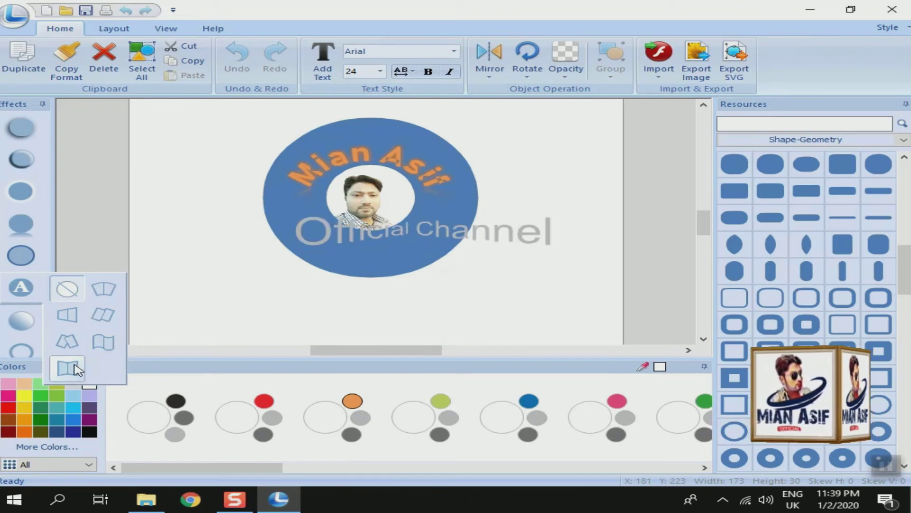
click(103, 341)
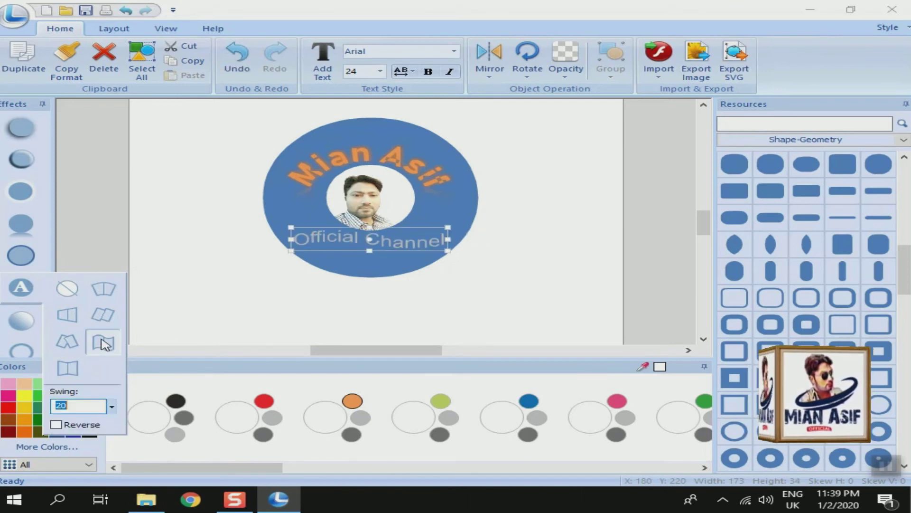
mouse_move(116, 413)
mouse_down()
mouse_move(122, 363)
mouse_move(121, 407)
mouse_up()
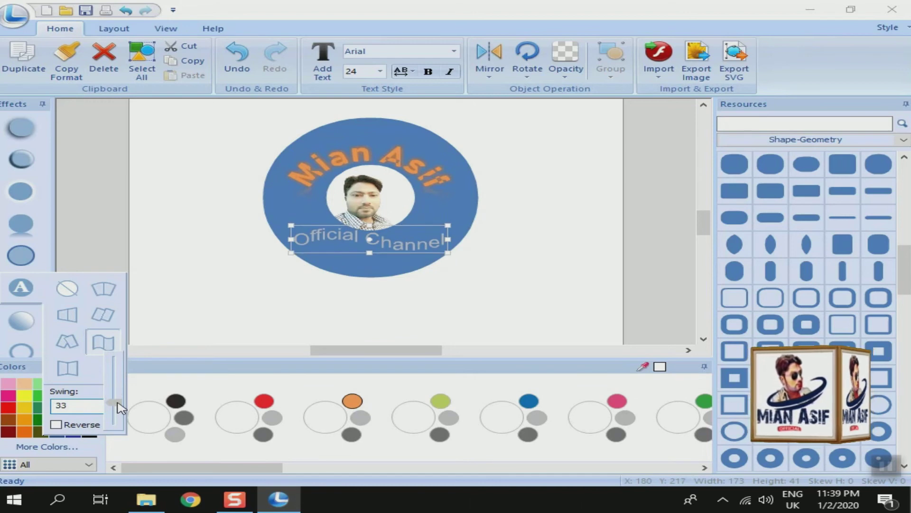
click(107, 219)
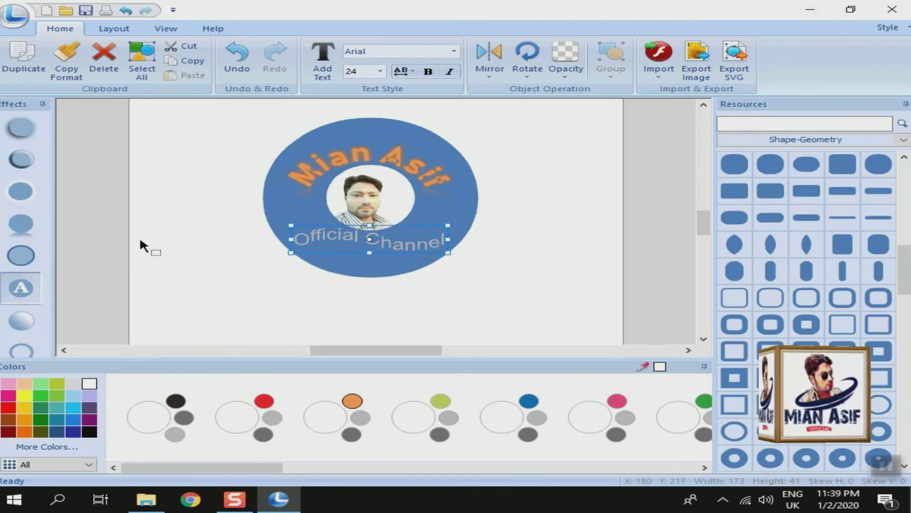
click(110, 222)
click(408, 243)
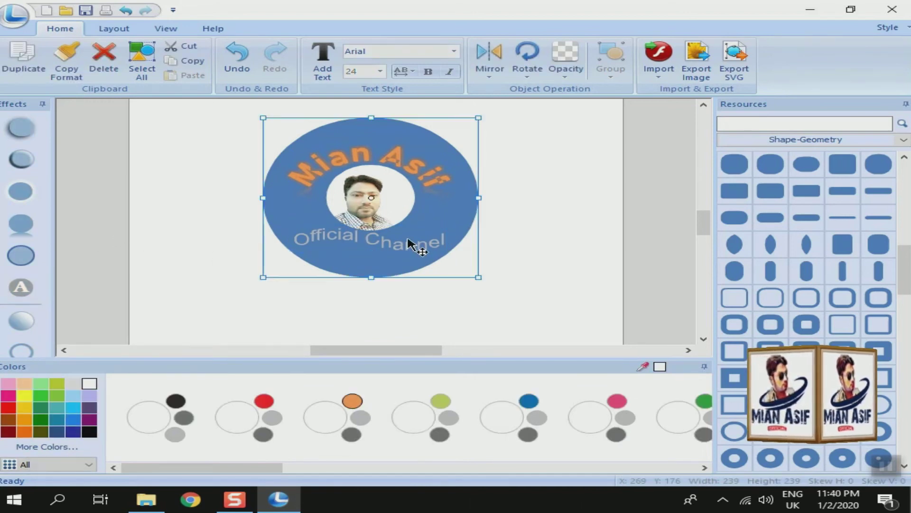
Select the Official Channel text out of the ring group and colour it white
click(140, 243)
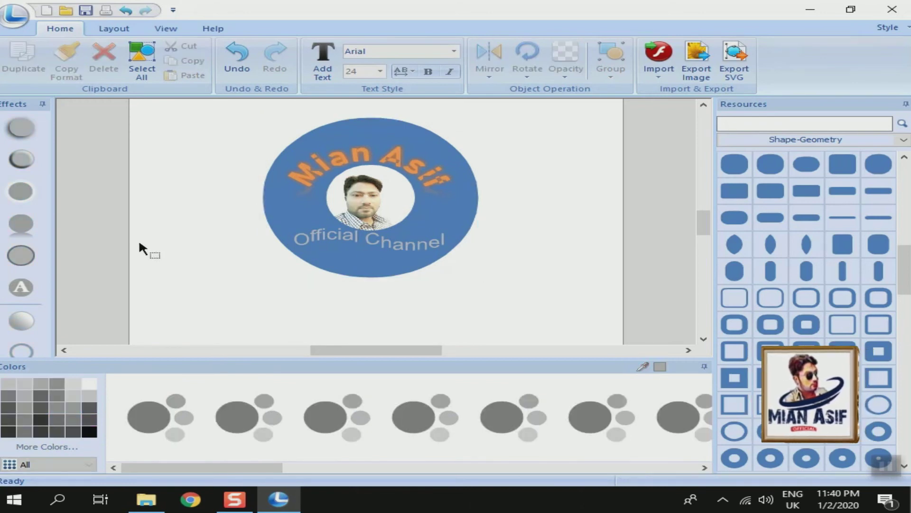
click(455, 248)
click(139, 245)
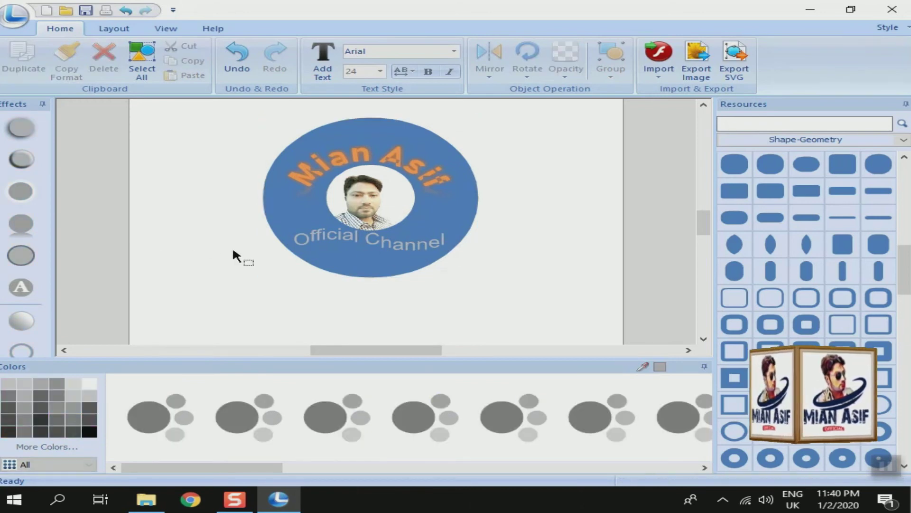
click(365, 240)
click(82, 244)
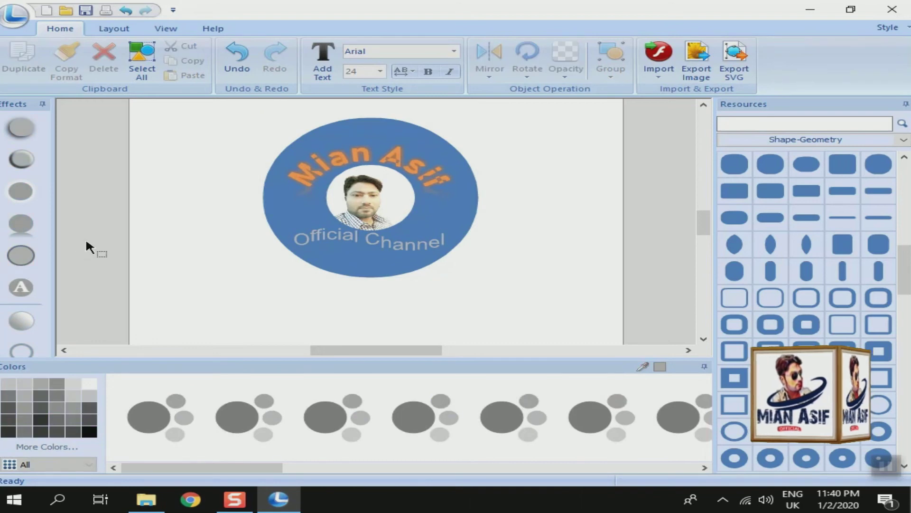
click(332, 239)
click(122, 243)
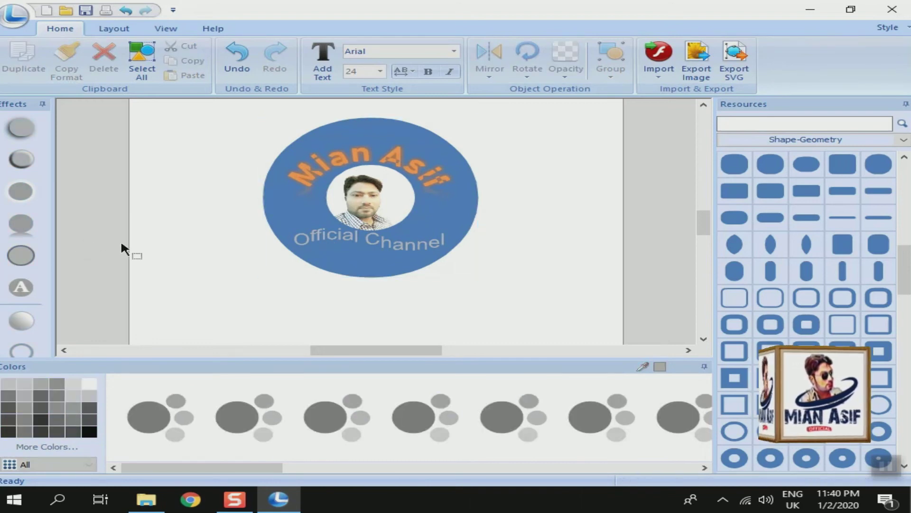
click(331, 235)
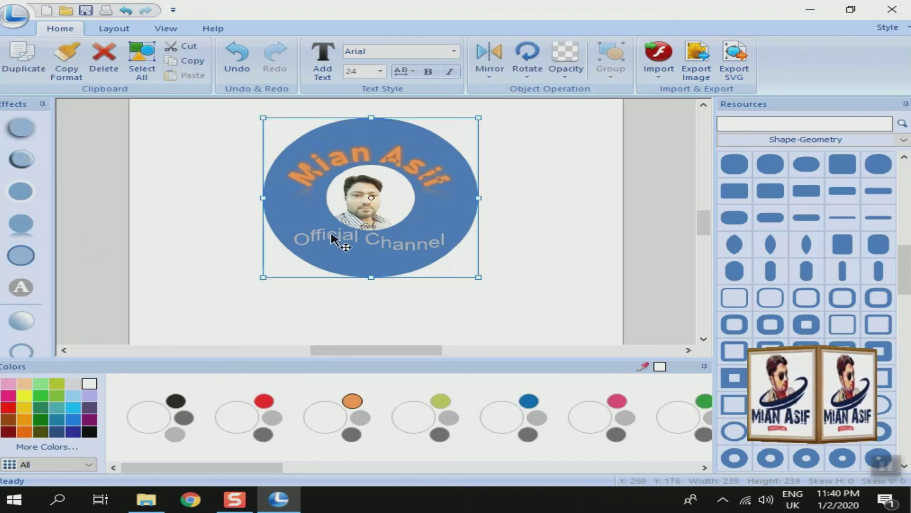
click(63, 227)
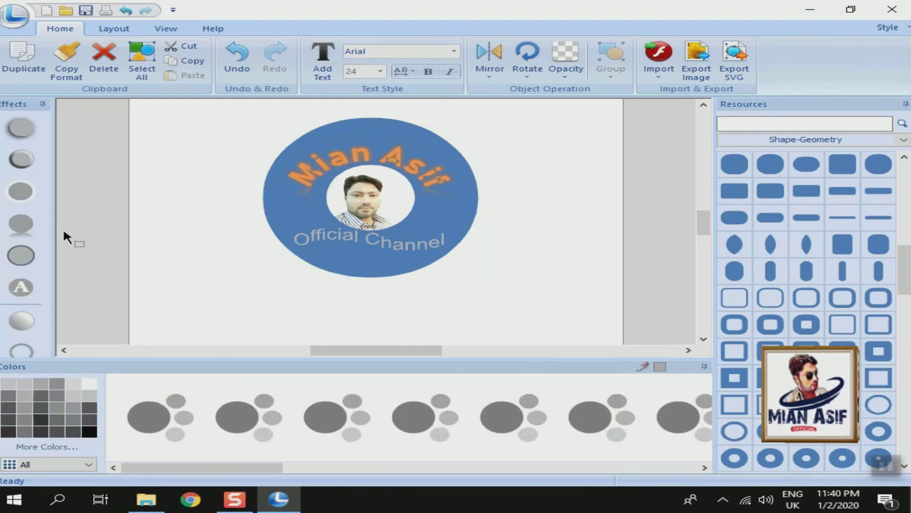
click(295, 236)
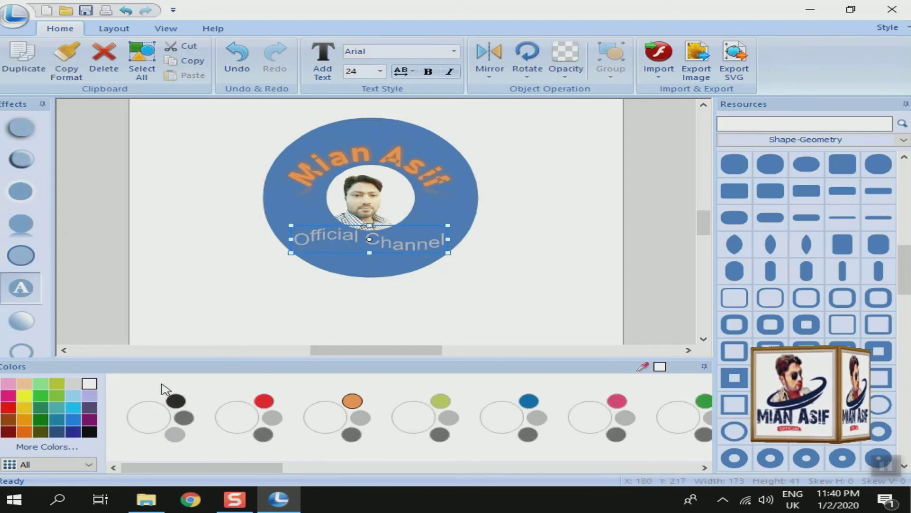
click(163, 425)
click(102, 257)
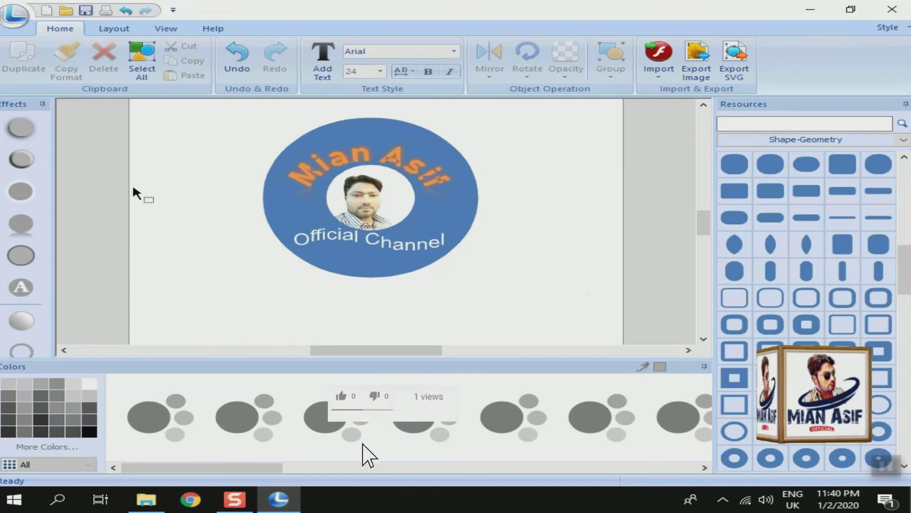
click(658, 76)
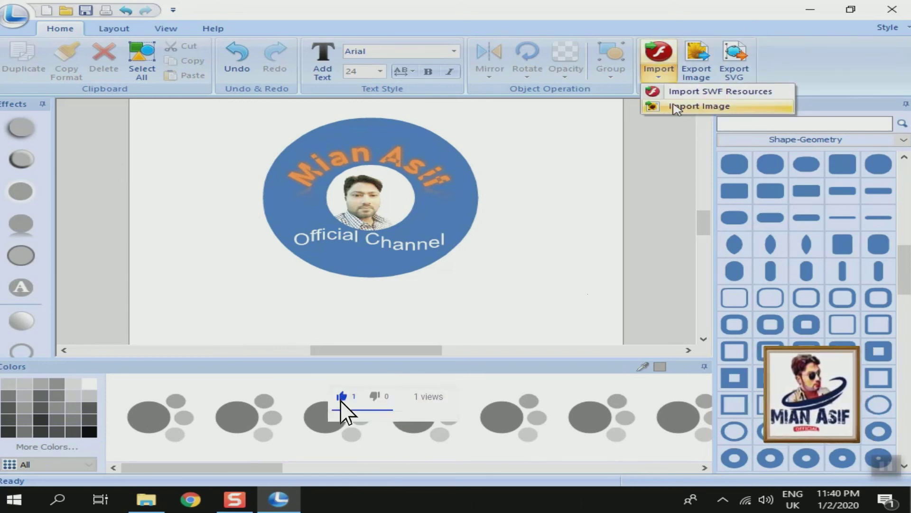
click(676, 108)
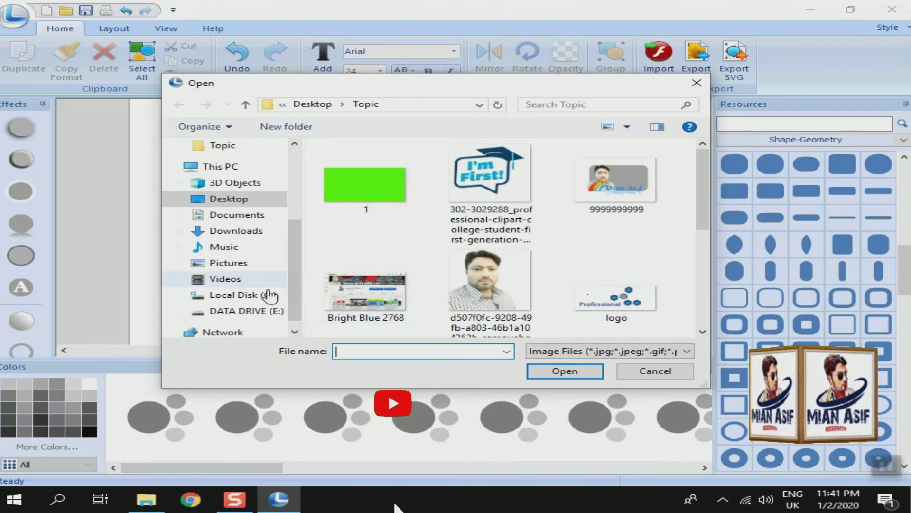
click(238, 199)
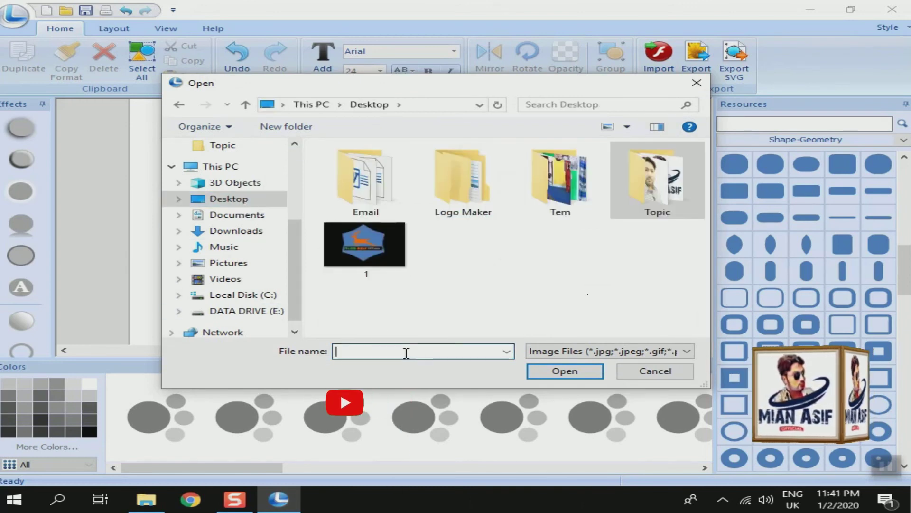
text(22222)
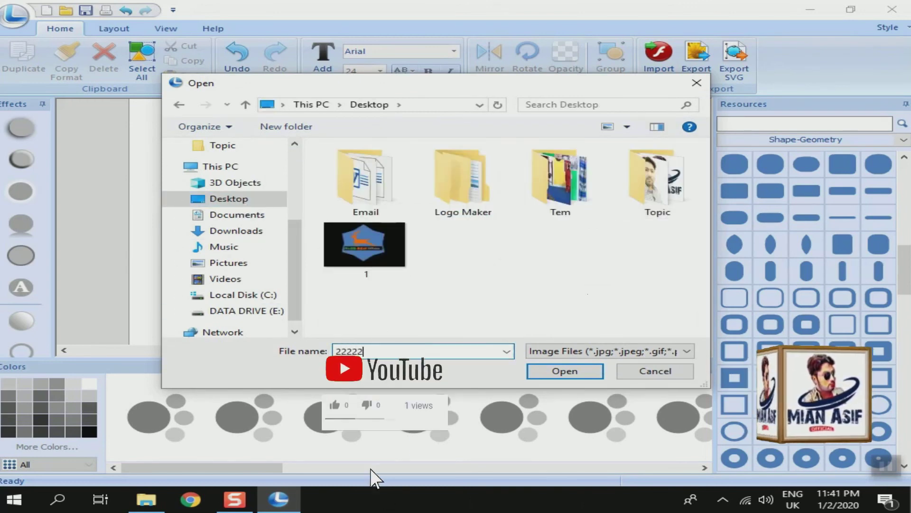
click(571, 375)
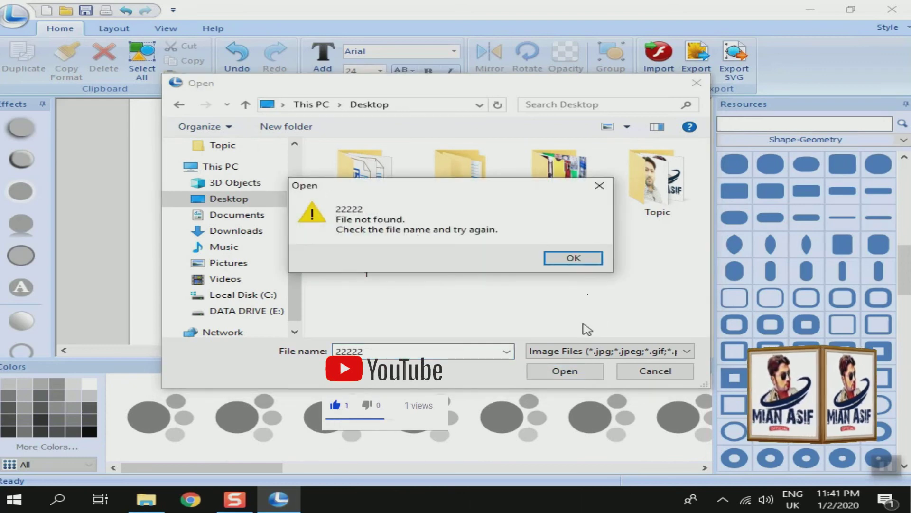
click(583, 260)
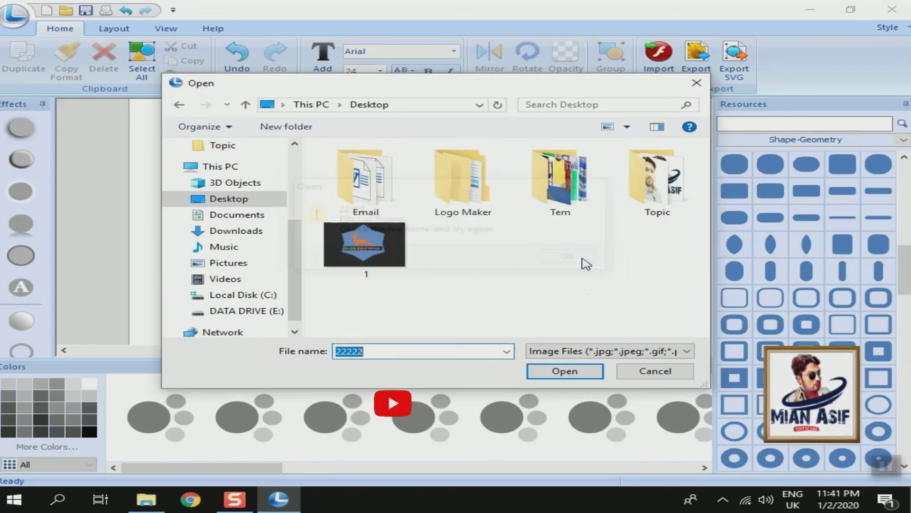
click(406, 350)
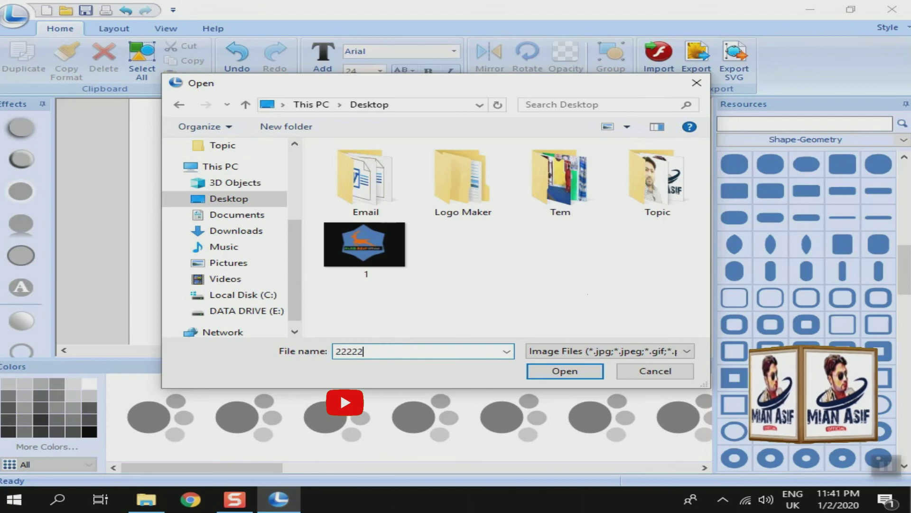
text(4444)
click(591, 371)
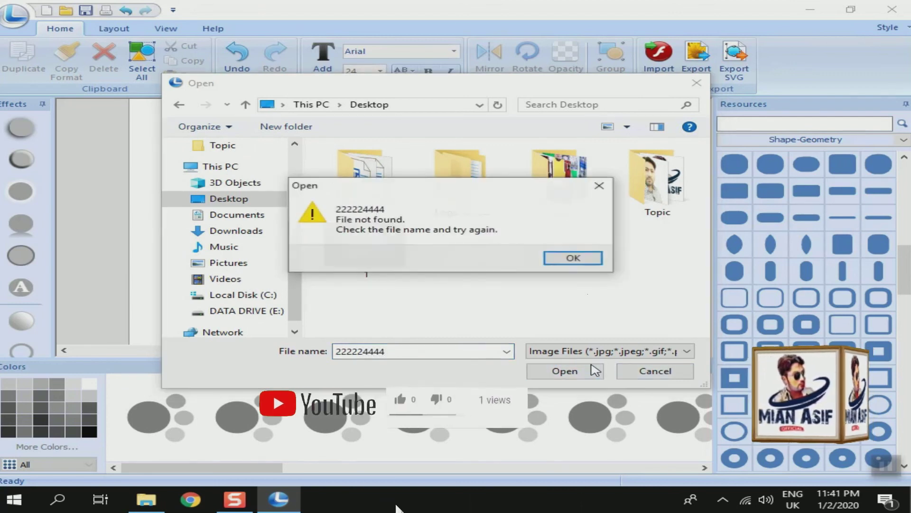
click(573, 257)
click(658, 372)
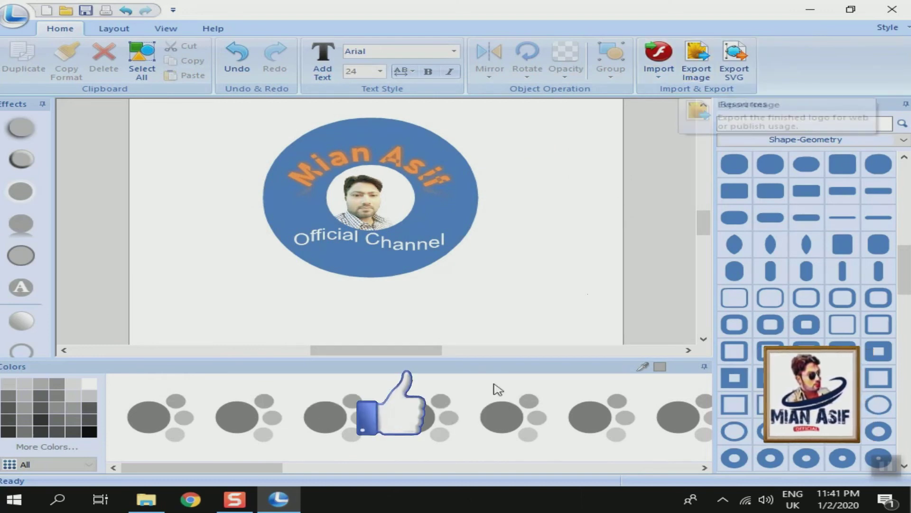
Export the logo as a transparent PNG named 11112222 to the Desktop
click(706, 76)
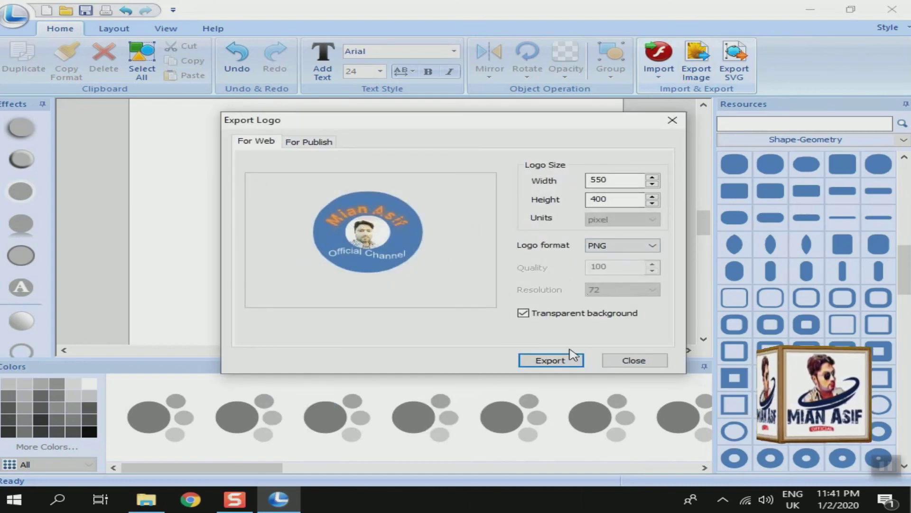
click(551, 360)
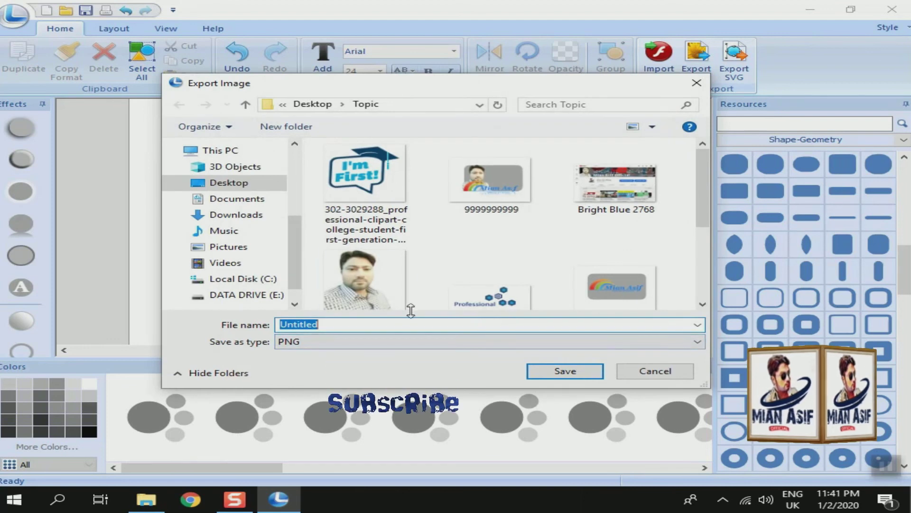
click(231, 187)
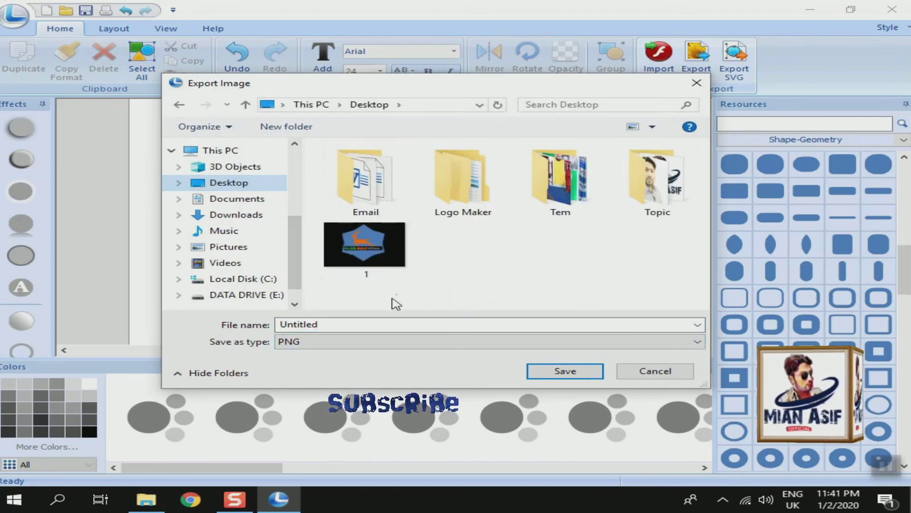
double_click(354, 324)
text(11112222)
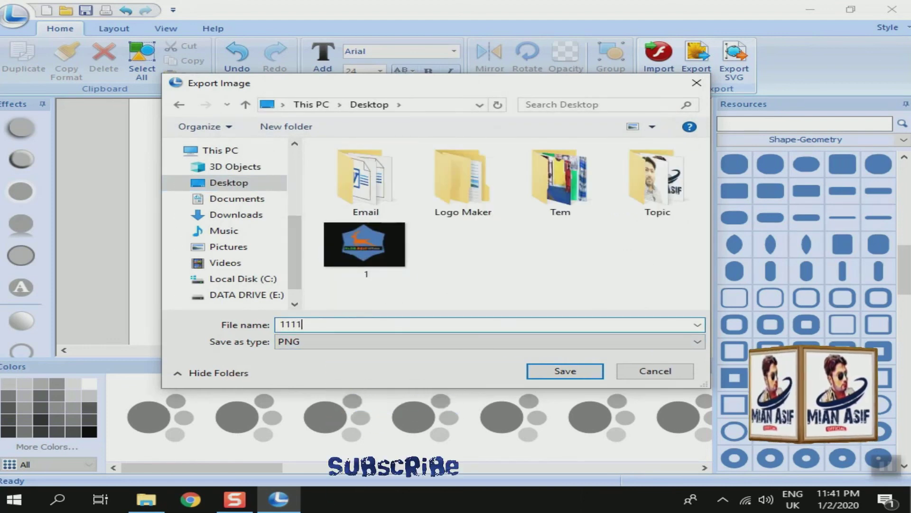
click(580, 373)
click(657, 364)
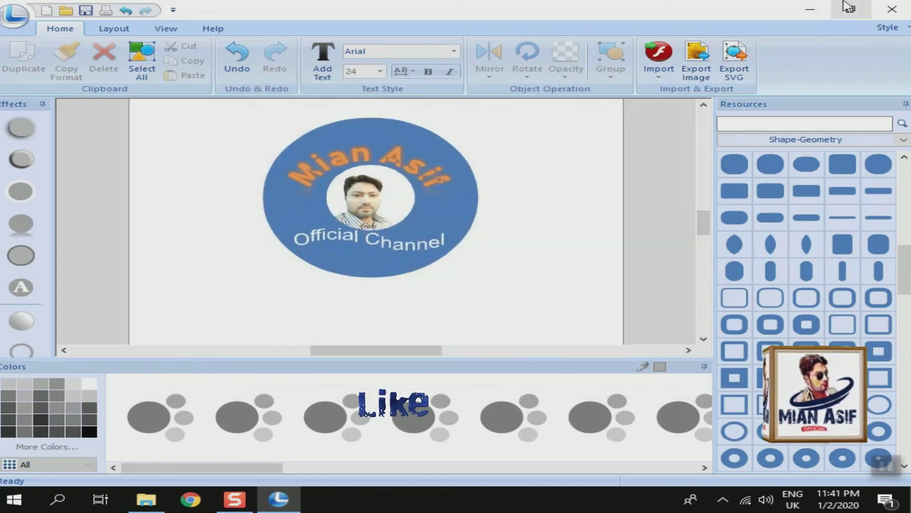
click(811, 9)
Refresh the desktop, then browse back and forward in Photos to display 11112222.png
right_click(360, 101)
click(421, 136)
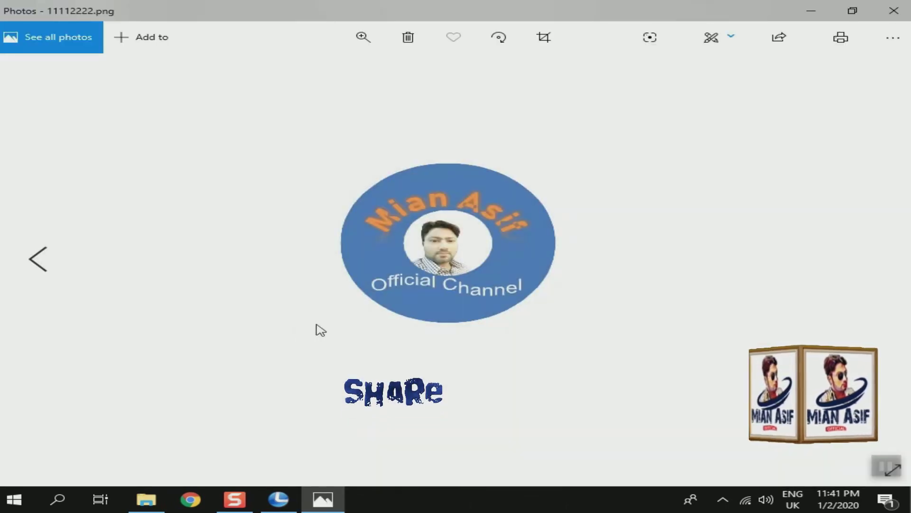
key(Left)
key(Right)
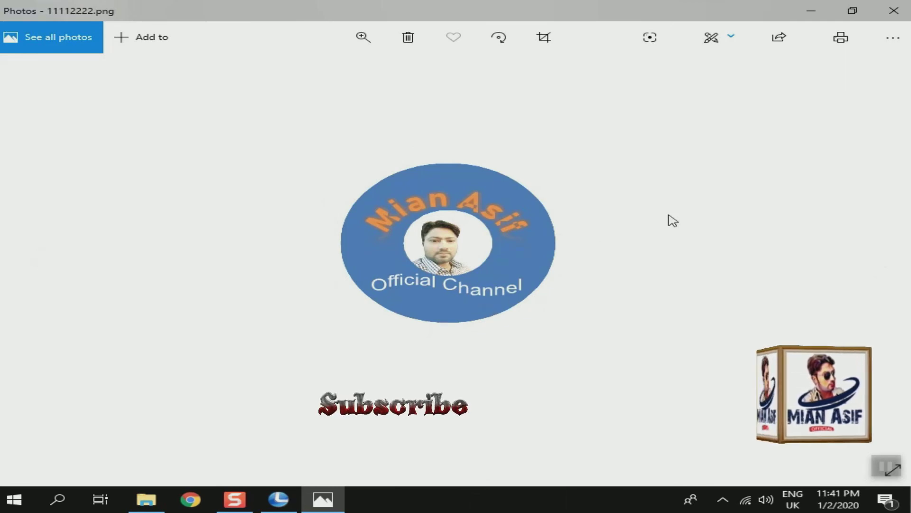
Close Photos and refresh the desktop so the 11112222 logo file shows among the icons
click(894, 10)
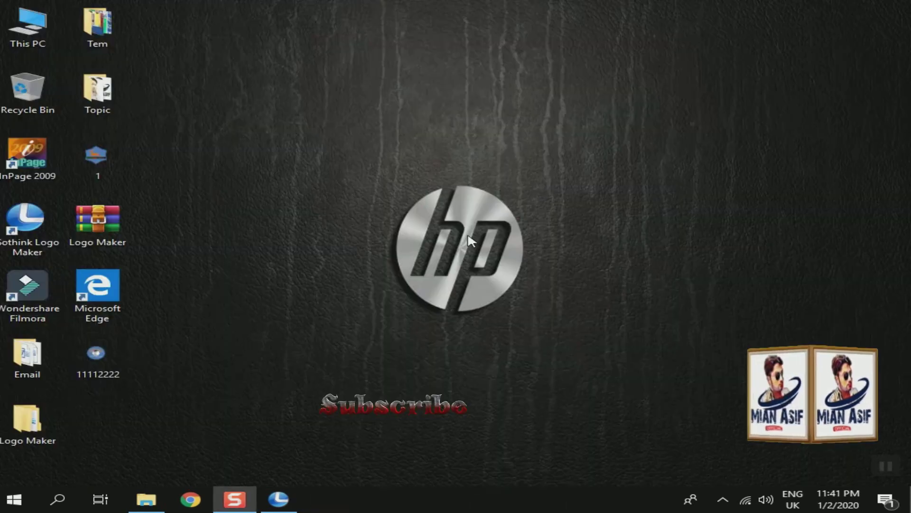
right_click(295, 148)
click(367, 194)
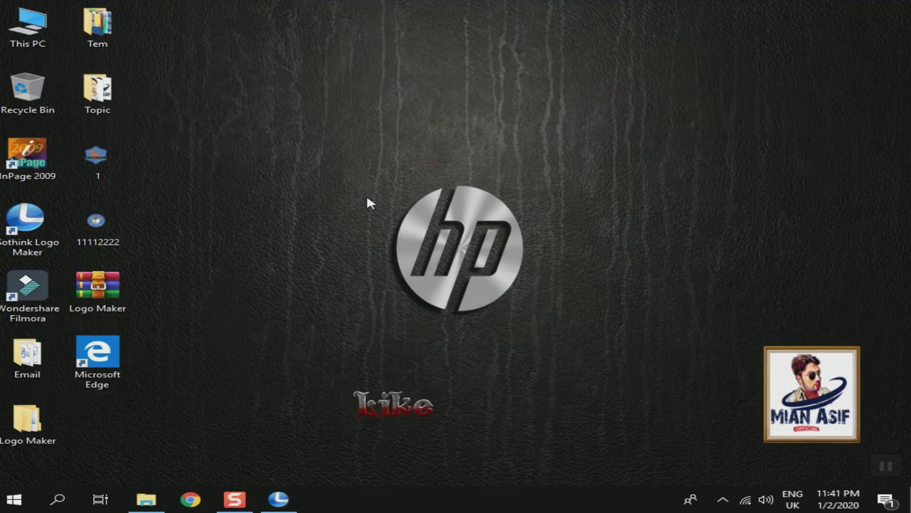